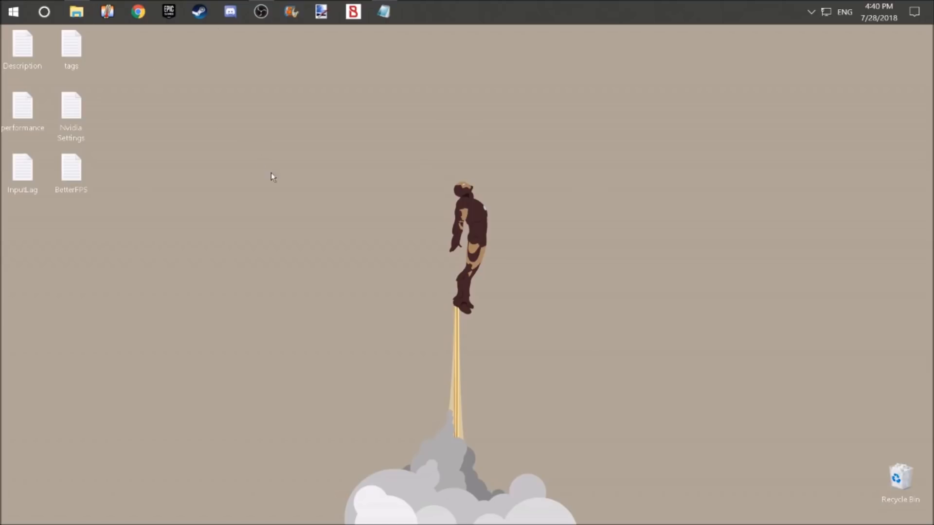
click(44, 12)
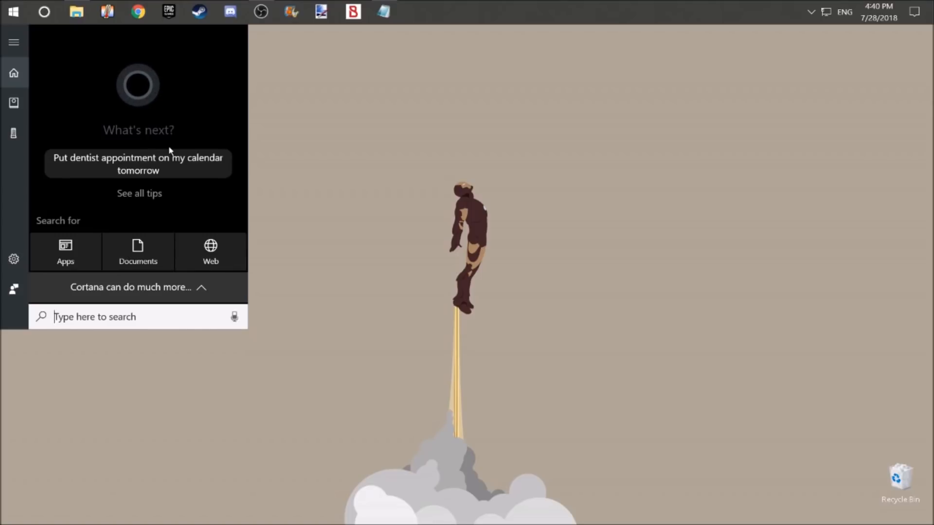
text(control)
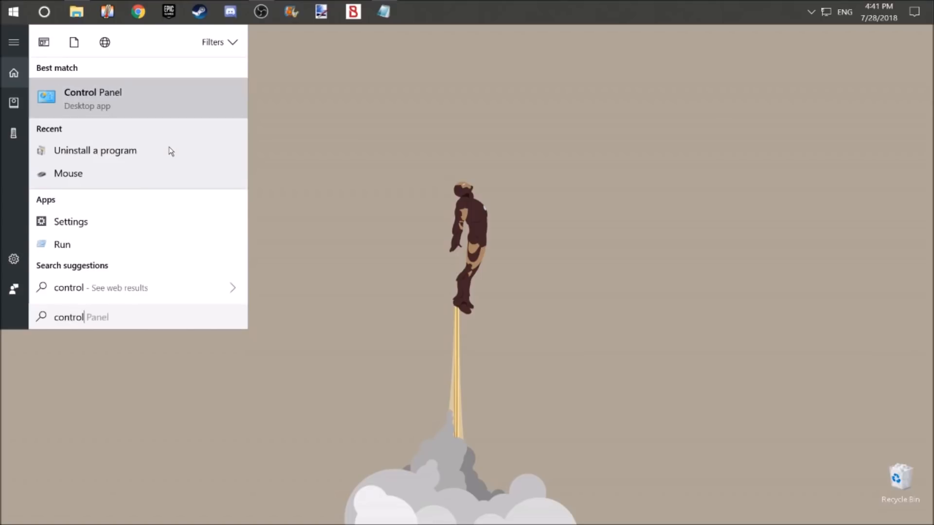
key(Return)
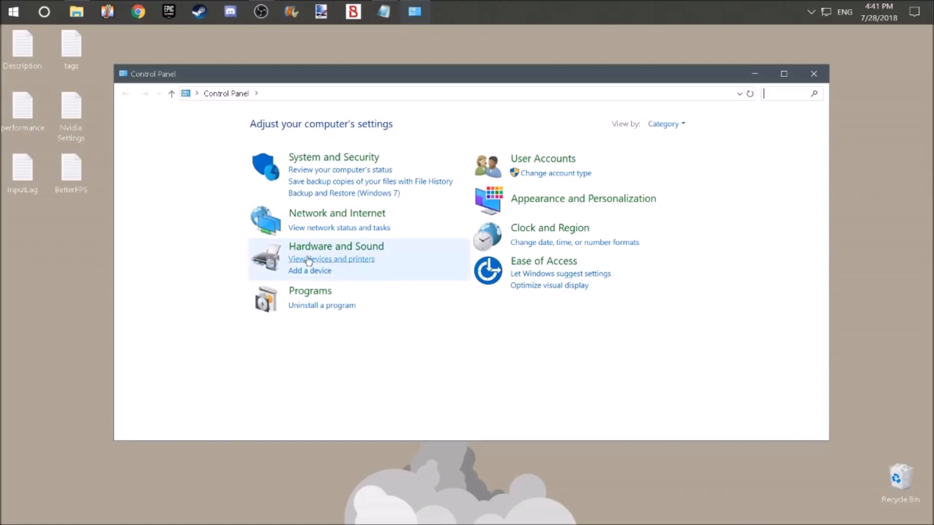
click(341, 305)
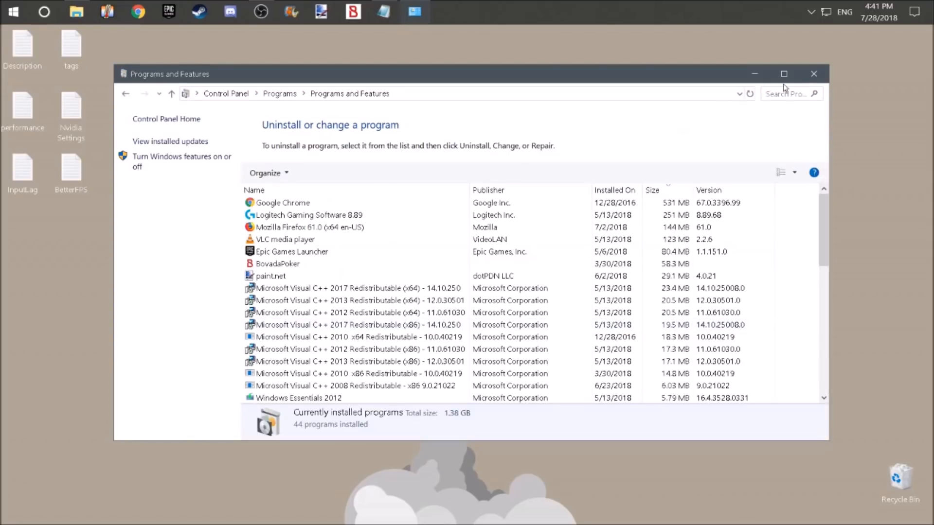
click(814, 73)
Open the list of installed programs in Control Panel and look through it for programs to uninstall
key(super+s)
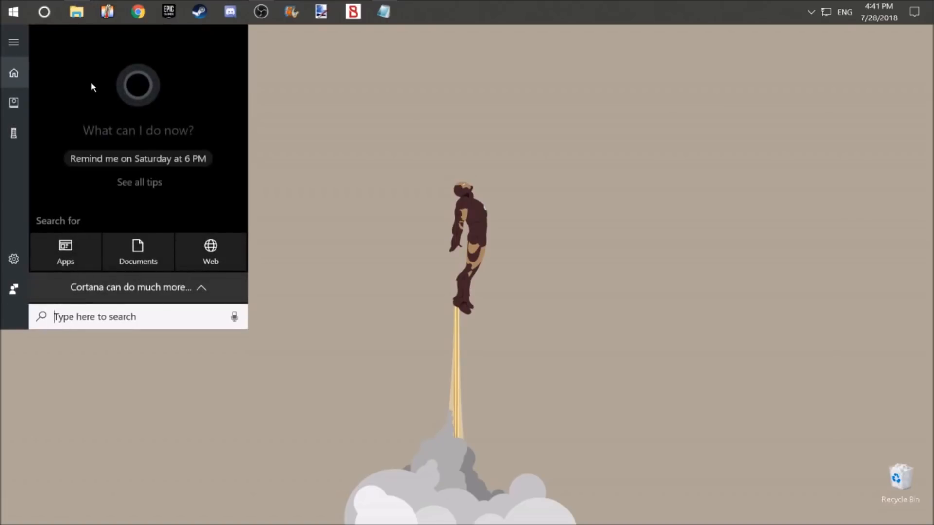
text(control)
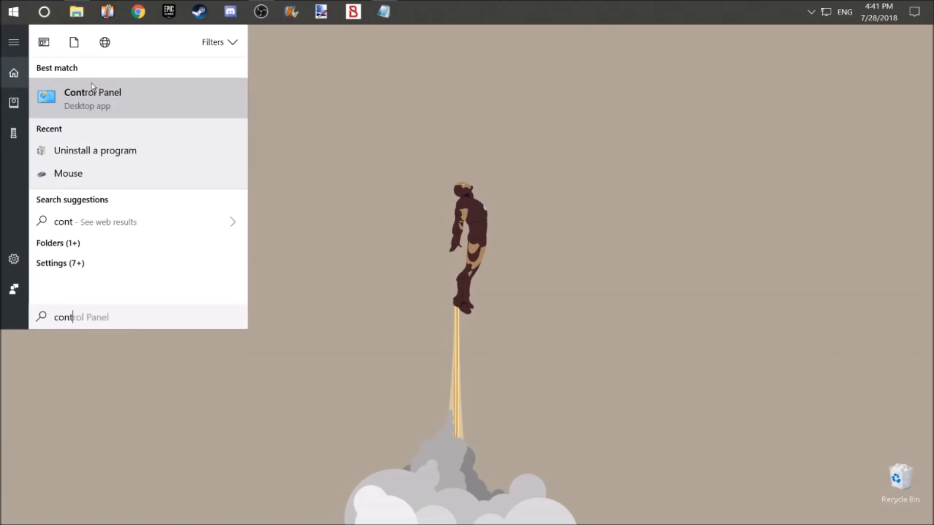
key(Return)
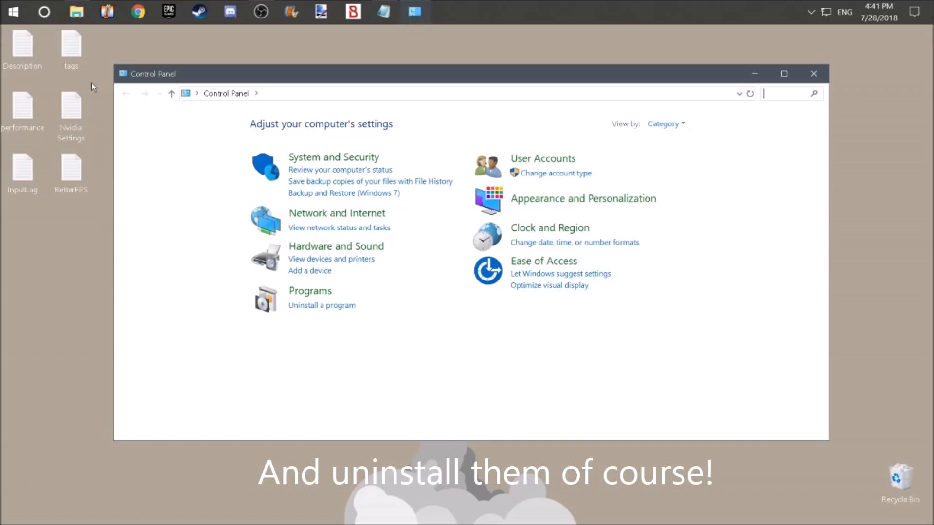
click(312, 304)
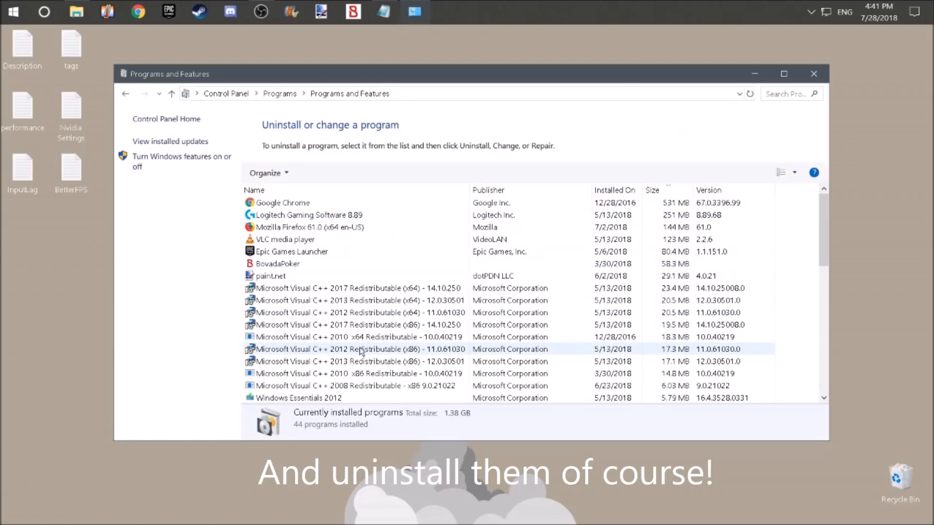
scroll(385, 342, down, 6)
scroll(384, 340, up, 6)
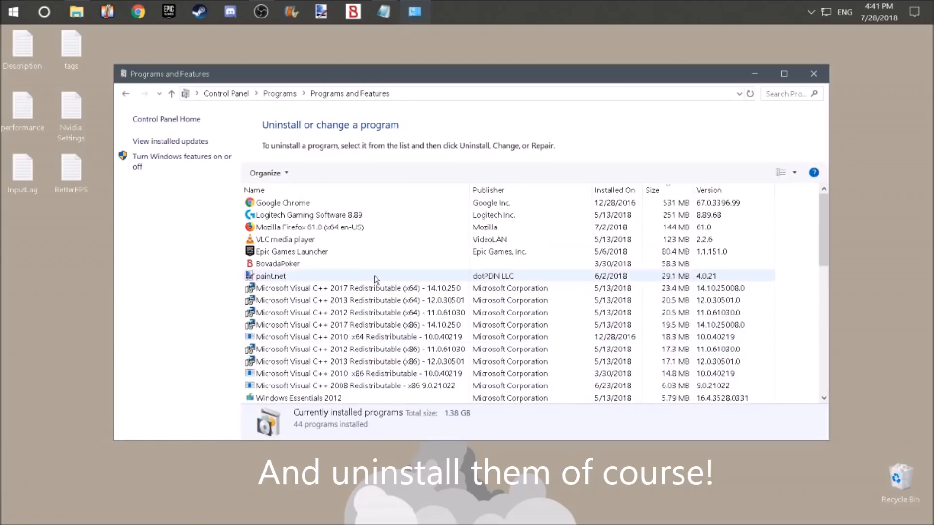
scroll(369, 331, down, 10)
scroll(360, 322, up, 5)
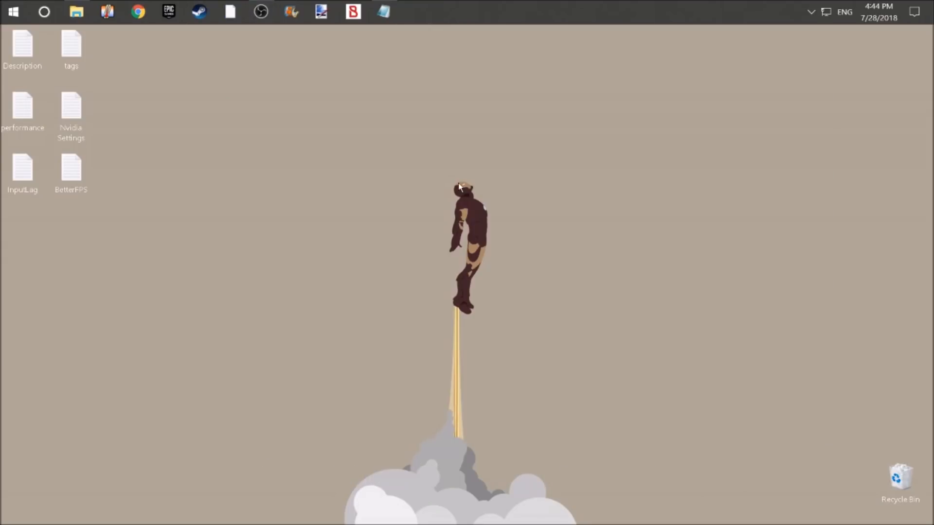
Search Windows for "apps" and open the Apps & features settings
click(44, 12)
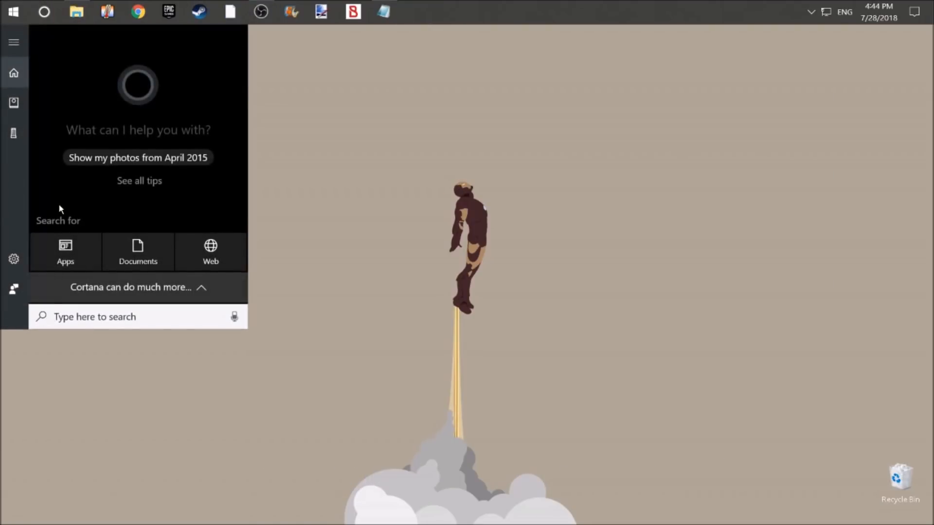
text(apps)
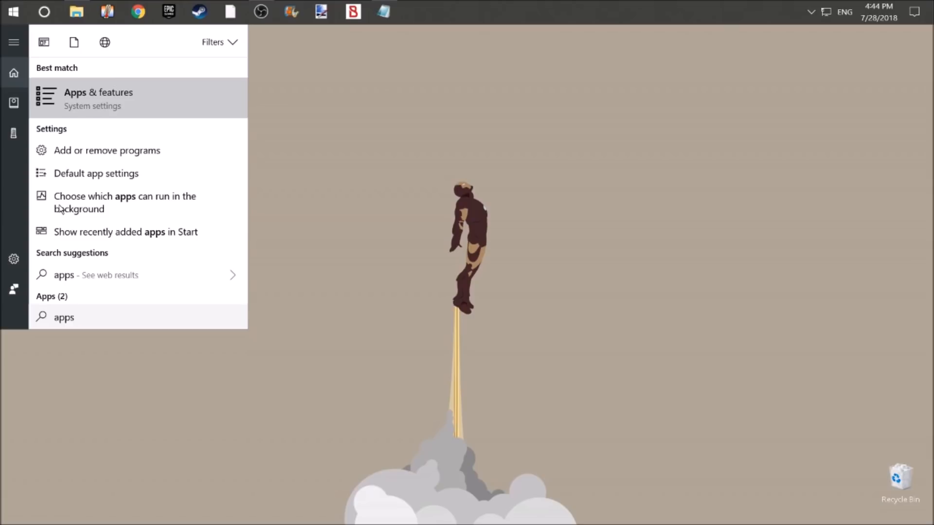
key(Return)
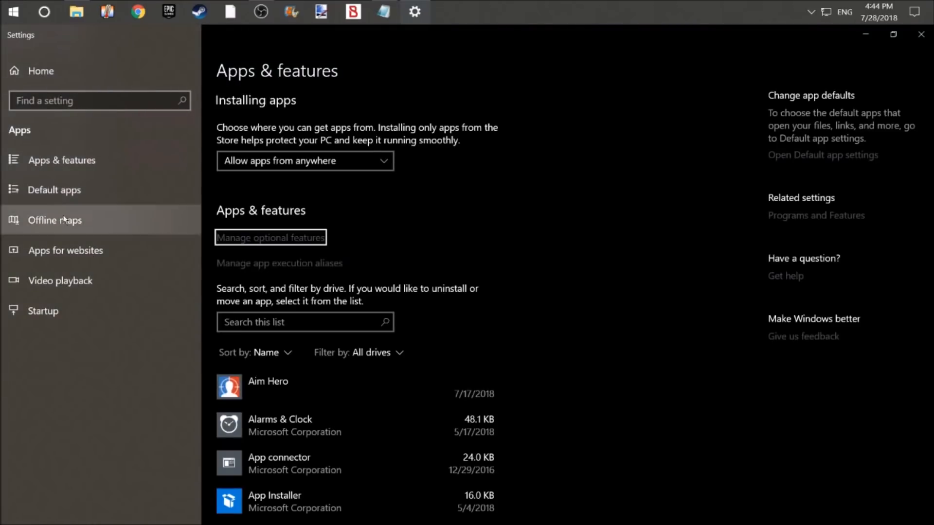
Look through the installed apps for unneeded ones, and show the uninstall option for Maps
scroll(312, 311, down, 3)
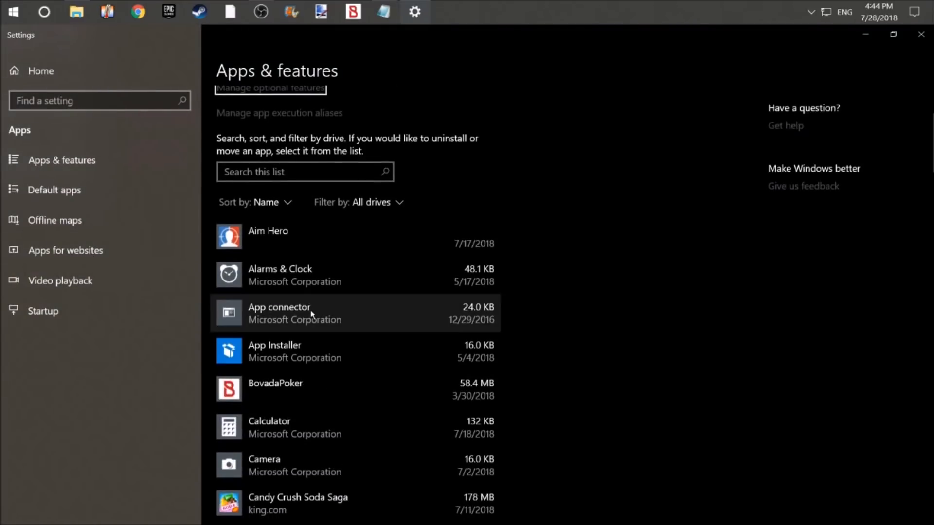
scroll(323, 321, down, 2)
scroll(340, 336, down, 3)
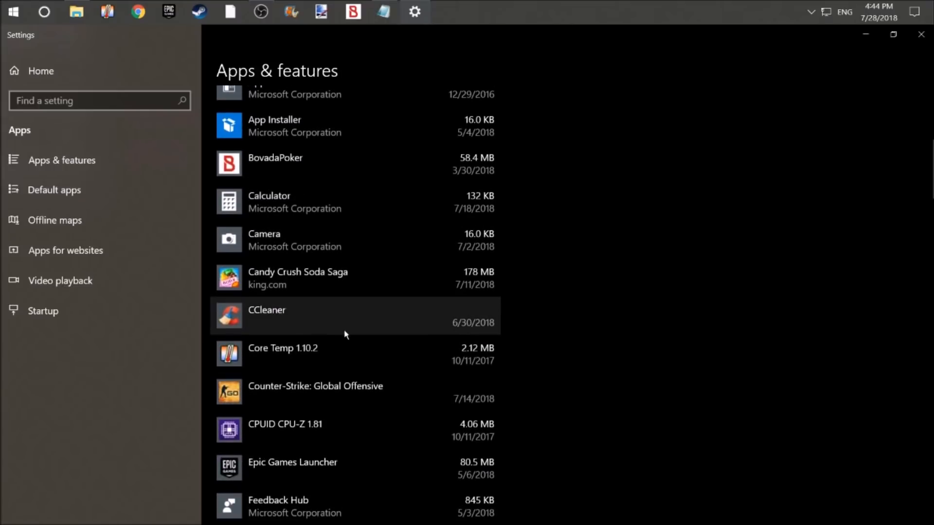
scroll(354, 328, down, 6)
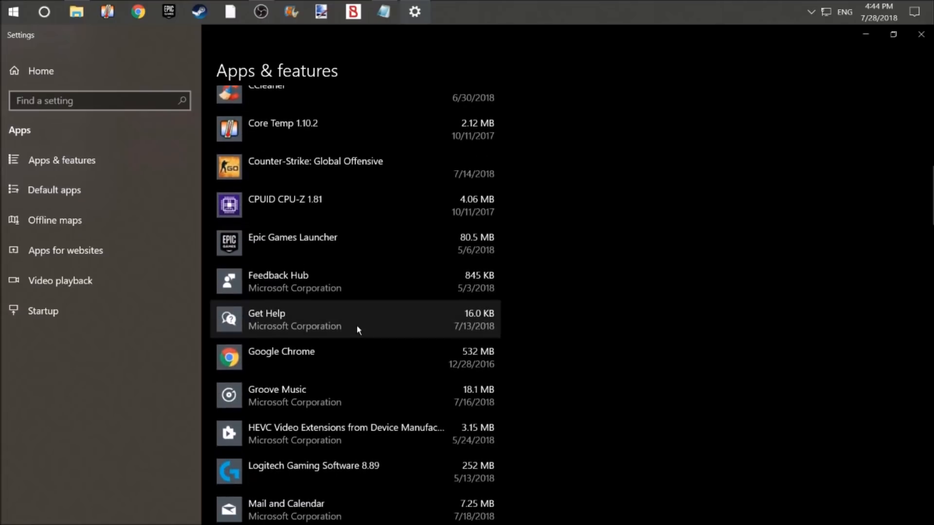
scroll(359, 325, down, 1)
scroll(361, 322, down, 3)
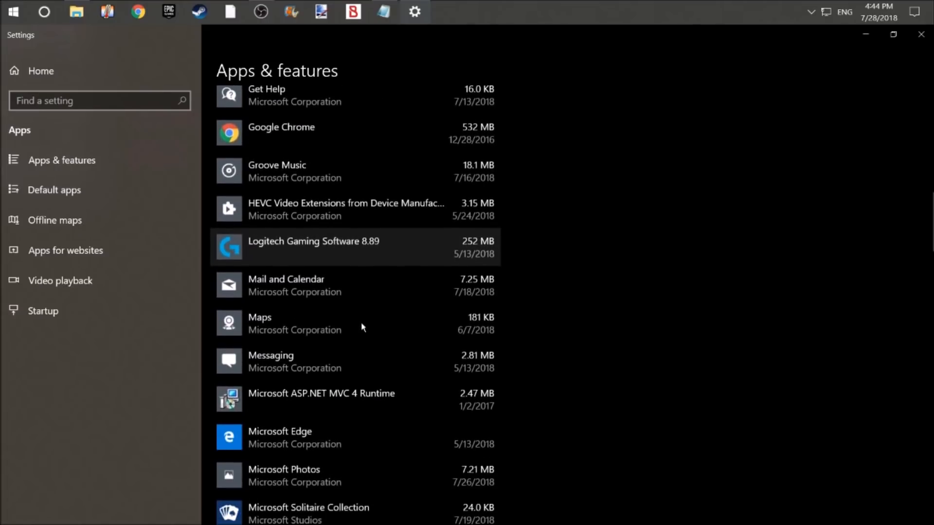
click(388, 256)
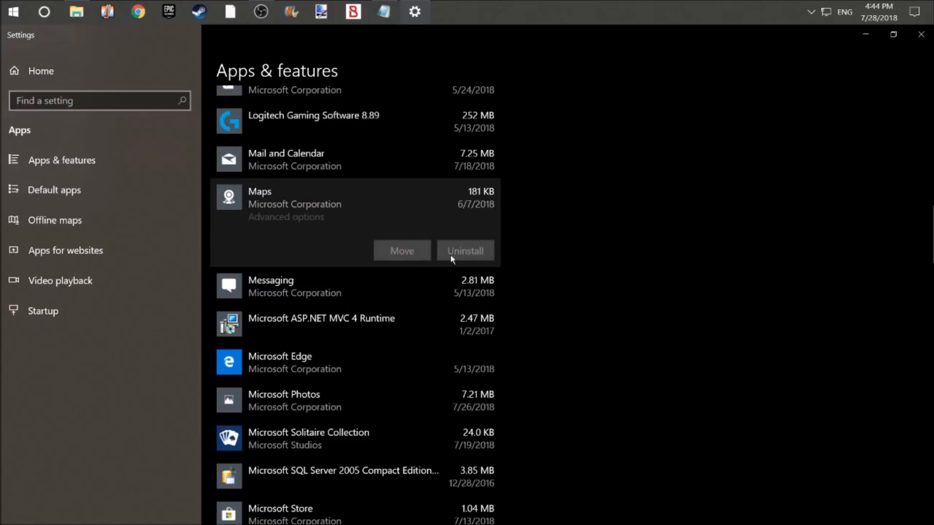
scroll(400, 290, down, 4)
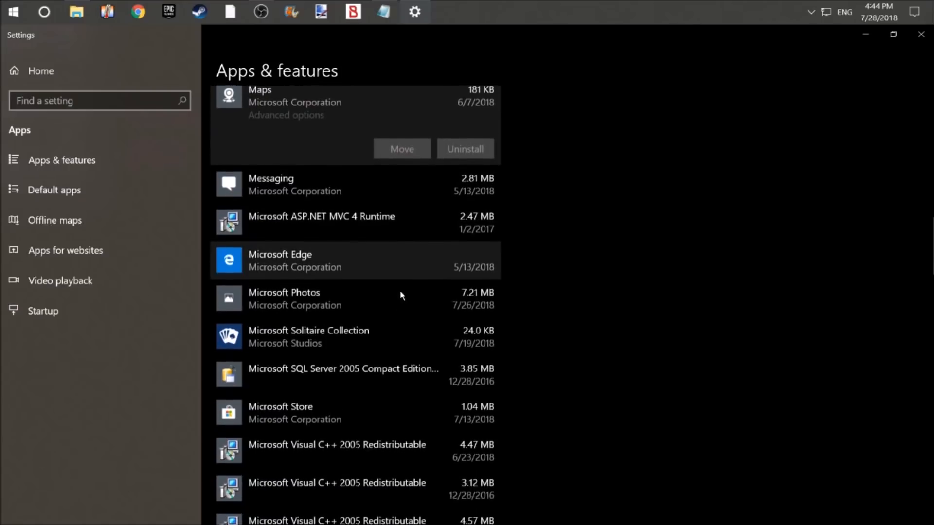
scroll(399, 290, down, 15)
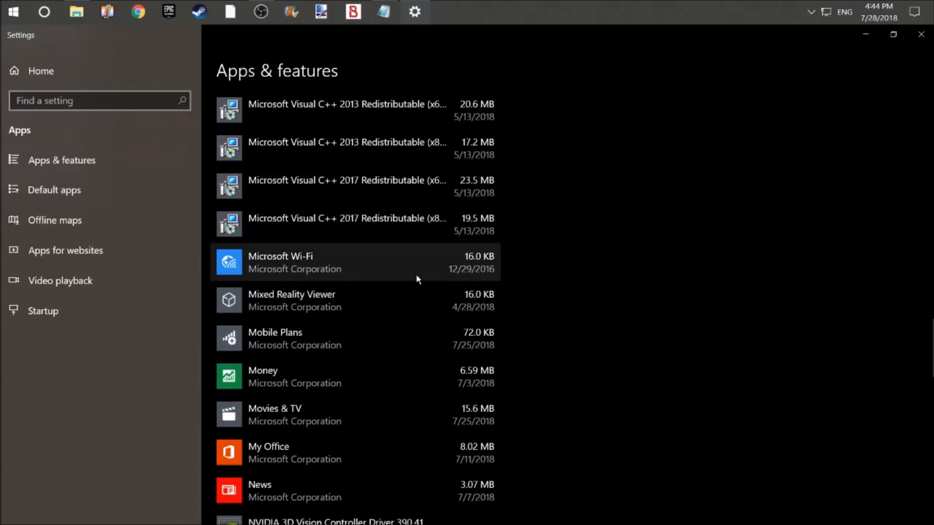
Uninstall the Microsoft Wi-Fi app and confirm its removal
click(416, 273)
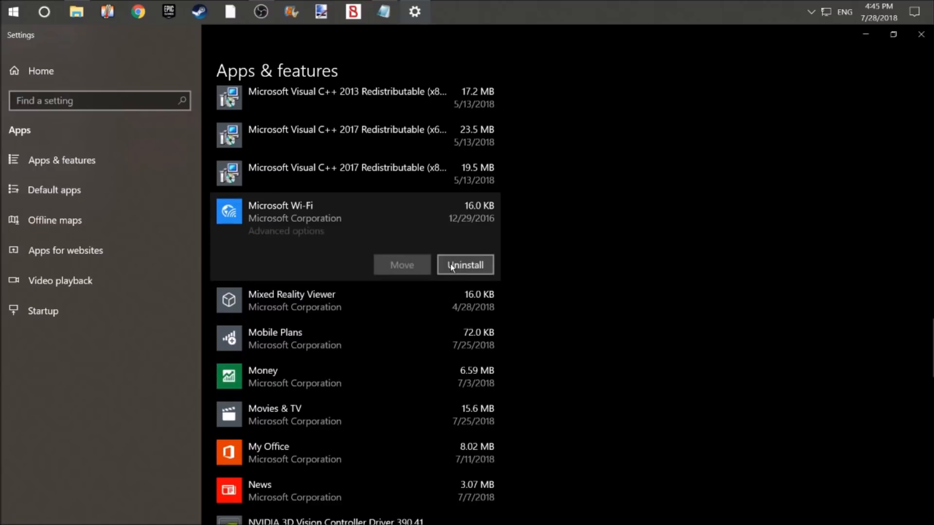
click(450, 264)
click(523, 234)
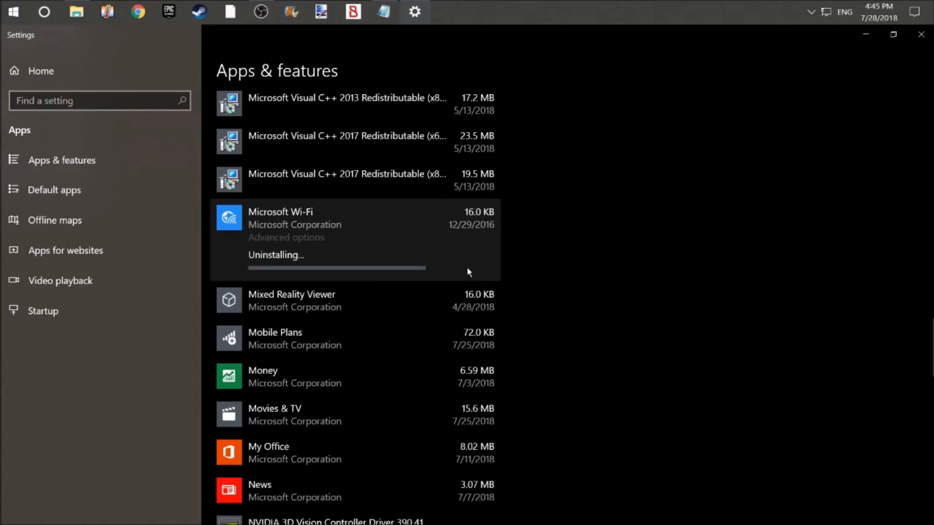
Uninstall the OneNote app and confirm its removal
scroll(465, 273, down, 6)
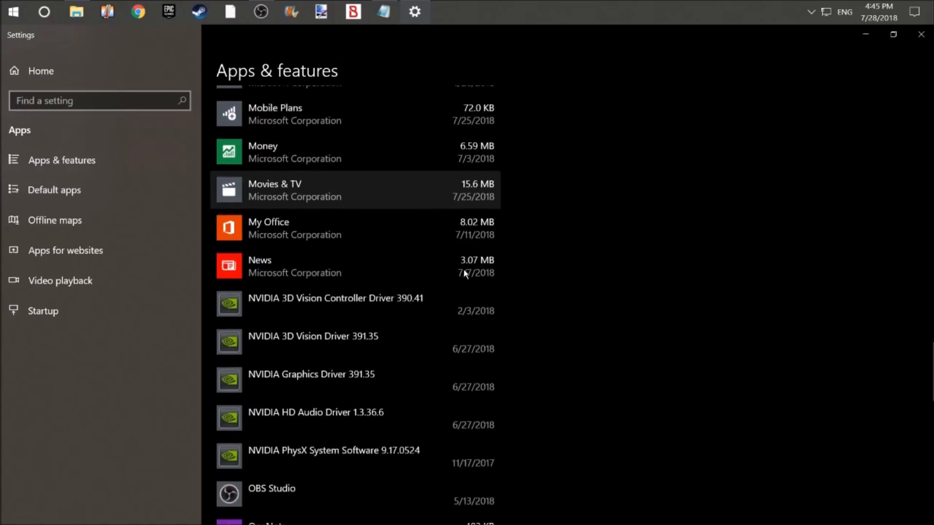
scroll(466, 273, down, 4)
click(448, 242)
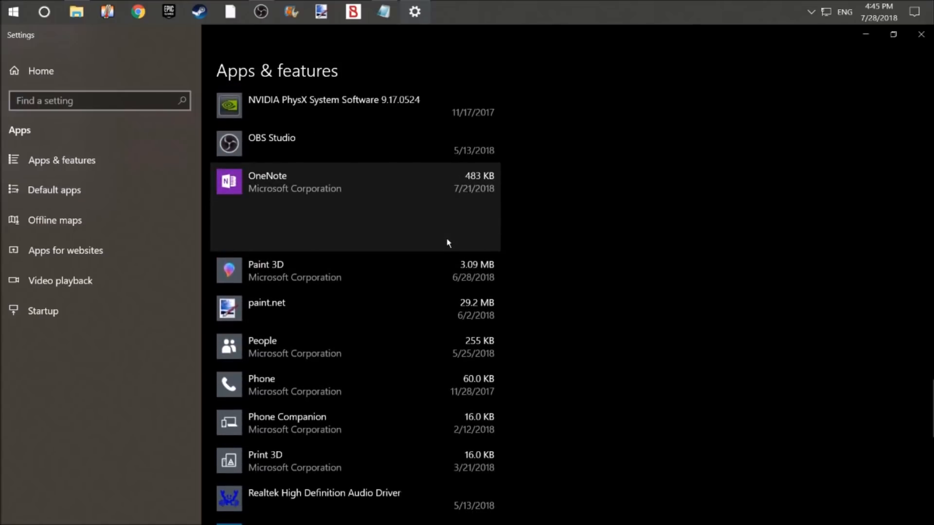
click(448, 242)
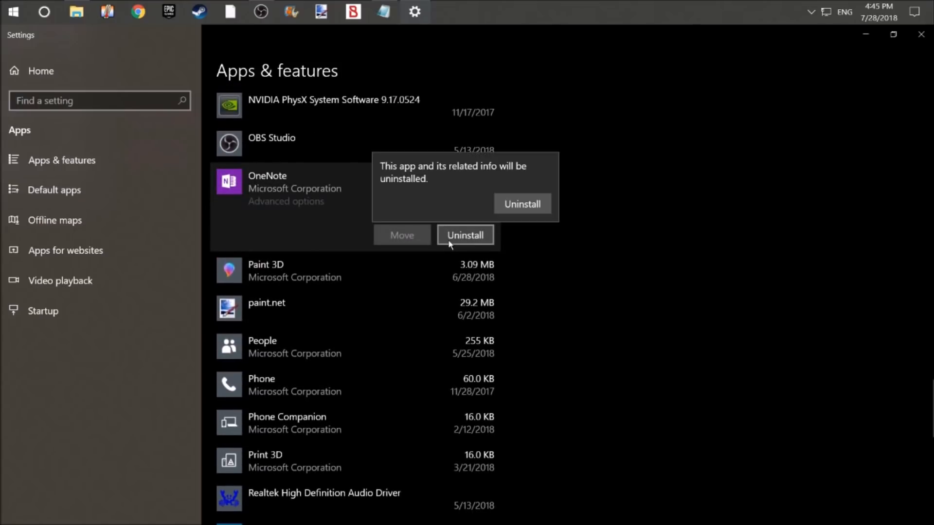
click(522, 202)
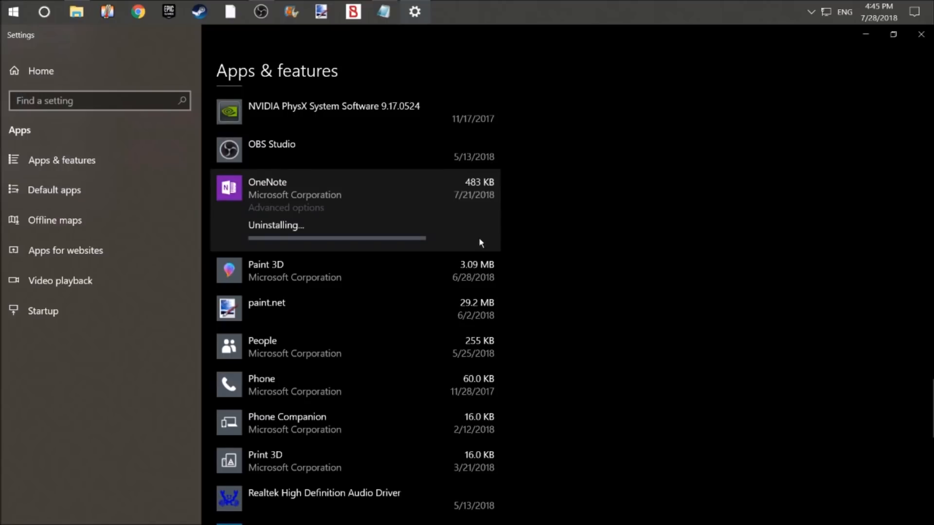
Expand the Paint 3D entry, and uninstall the Skype app with its related info
click(439, 271)
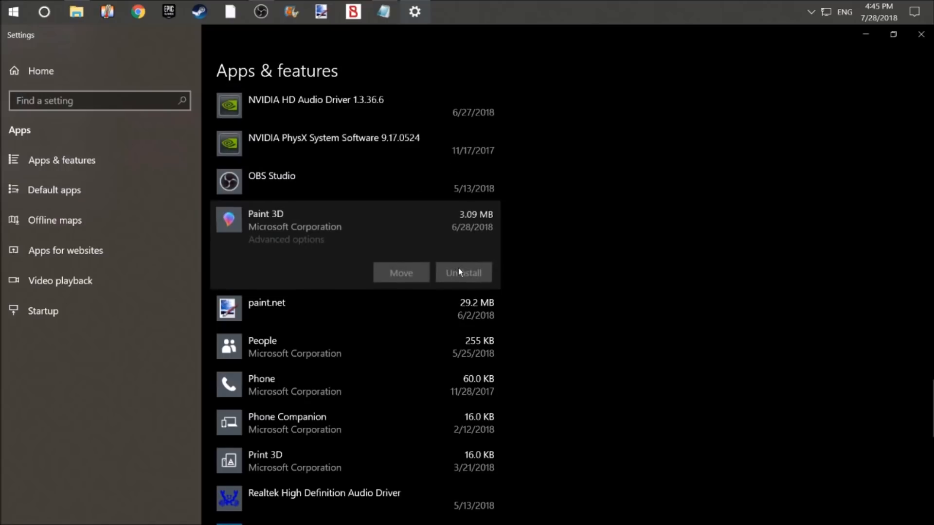
scroll(458, 270, down, 5)
click(451, 305)
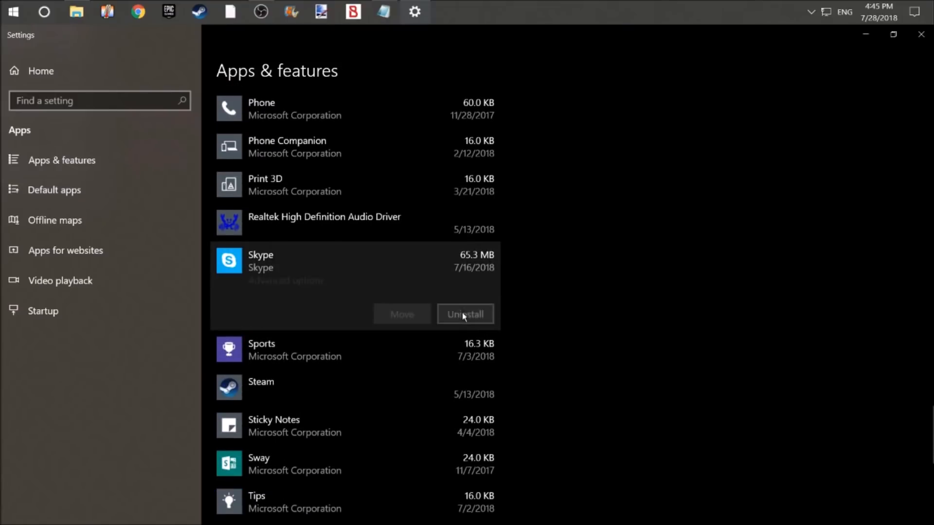
click(467, 314)
click(523, 284)
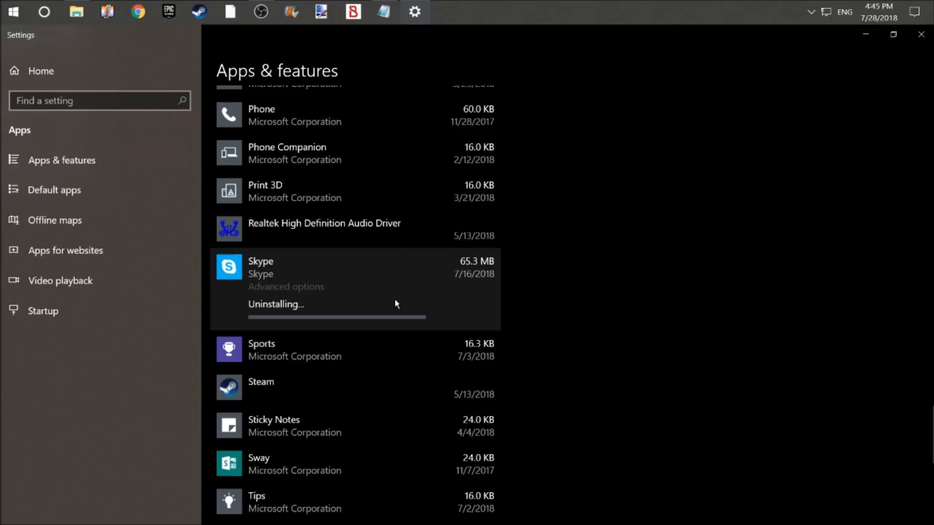
click(261, 11)
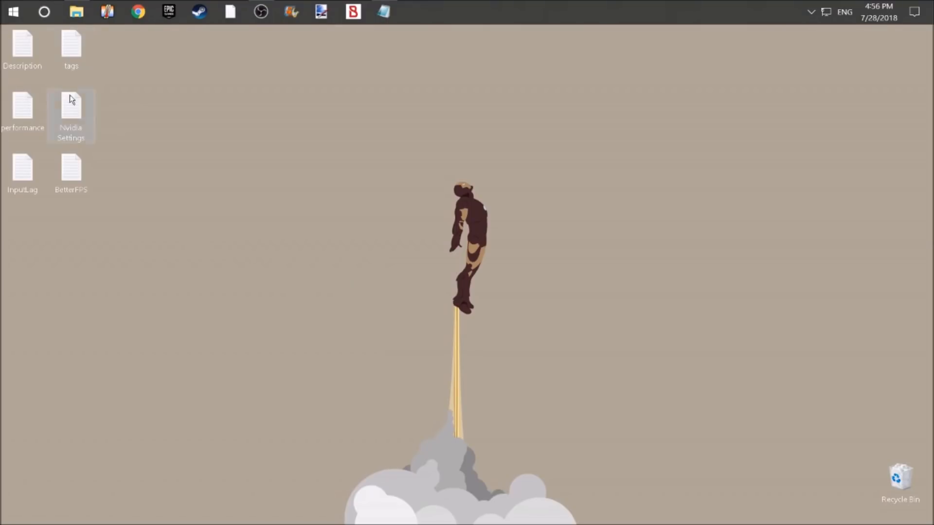
Search Windows for "startup" and open the tool showing which processes start automatically with Windows
click(44, 13)
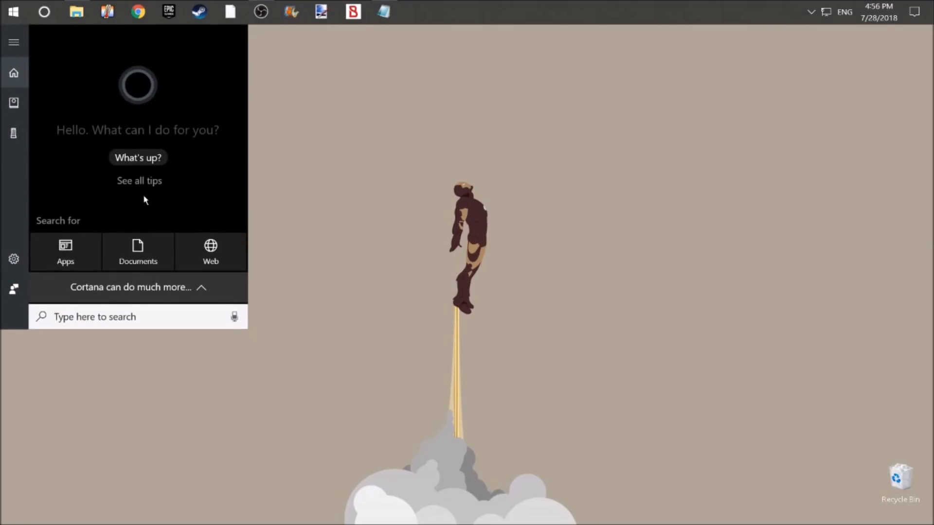
text(startup)
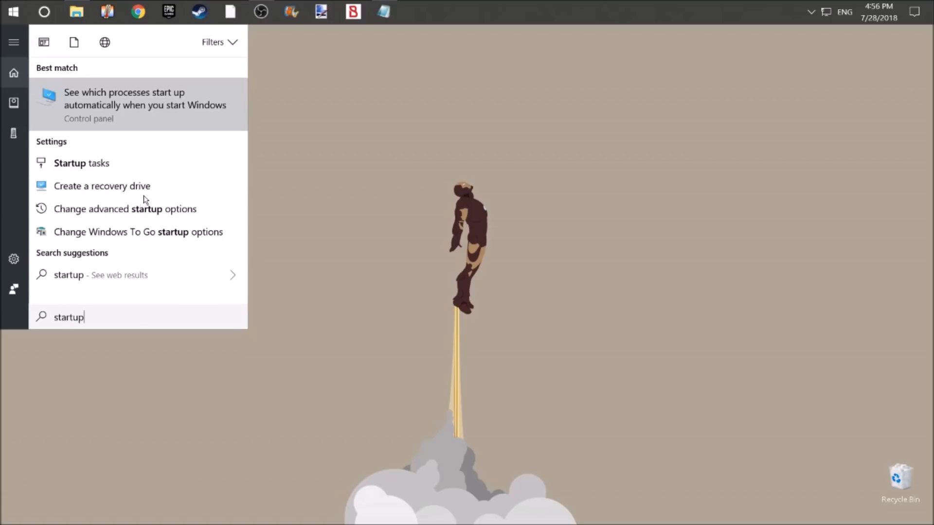
key(Return)
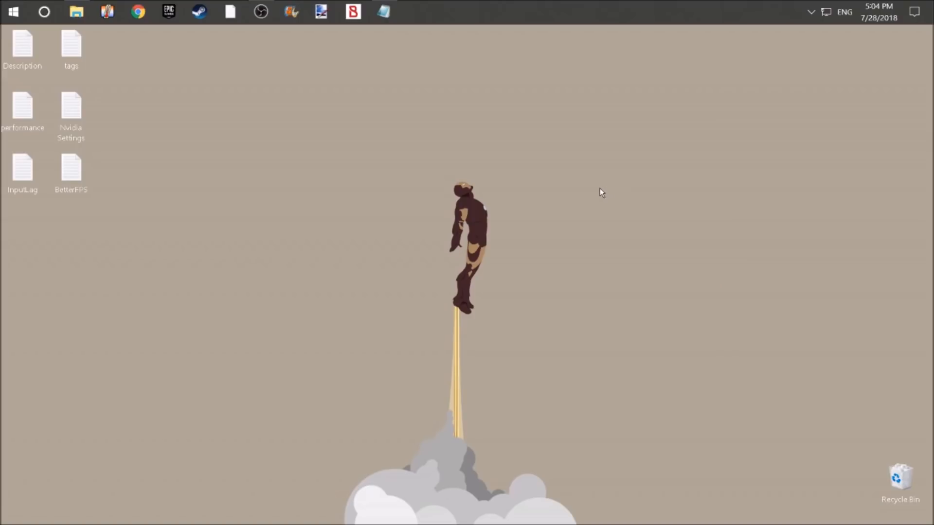
Open File Explorer and browse through This PC to the Pictures folder
click(77, 15)
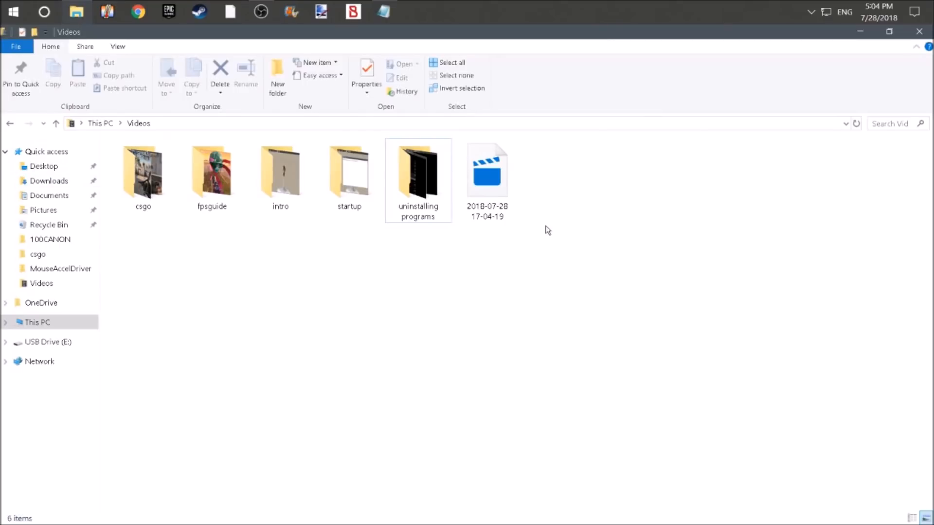
click(102, 125)
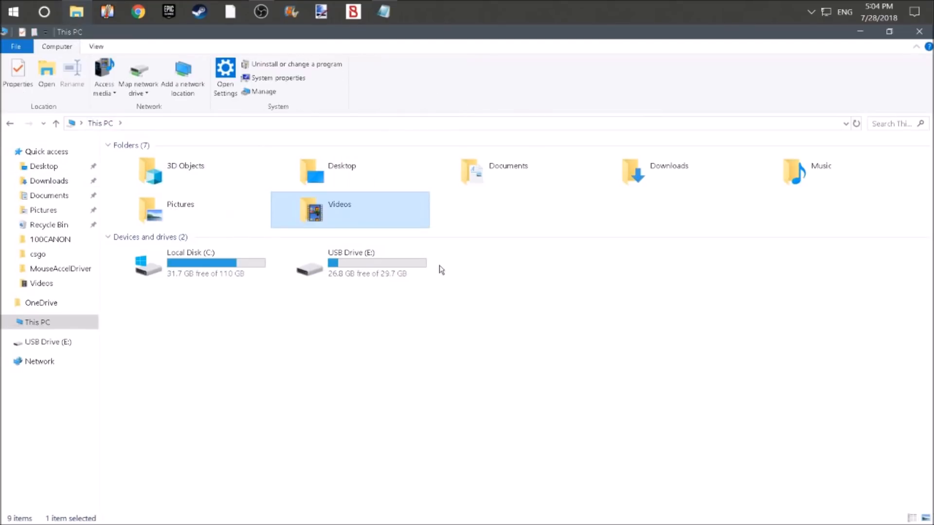
click(200, 225)
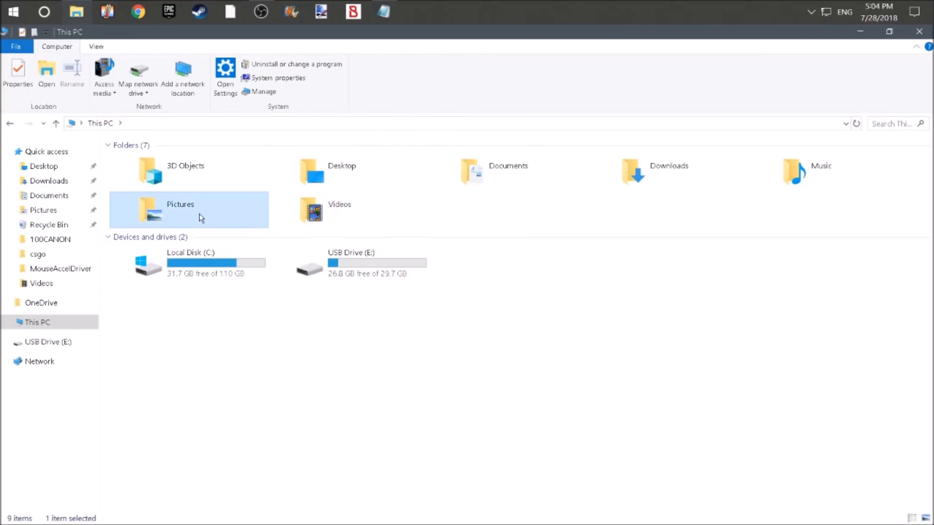
double_click(200, 225)
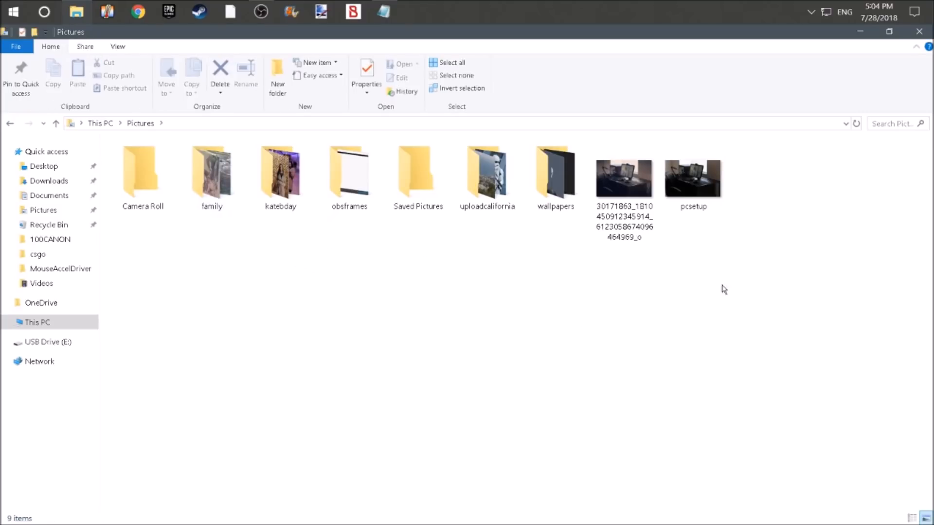
Delete the image with the long numeric name beside pcsetup, and open the Recycle Bin from the desktop
click(608, 182)
right_click(606, 181)
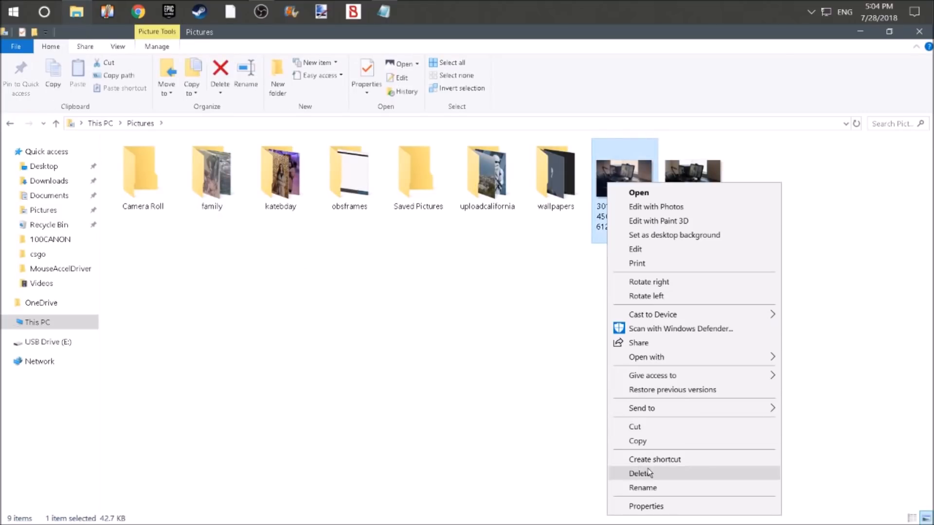
click(632, 473)
click(860, 31)
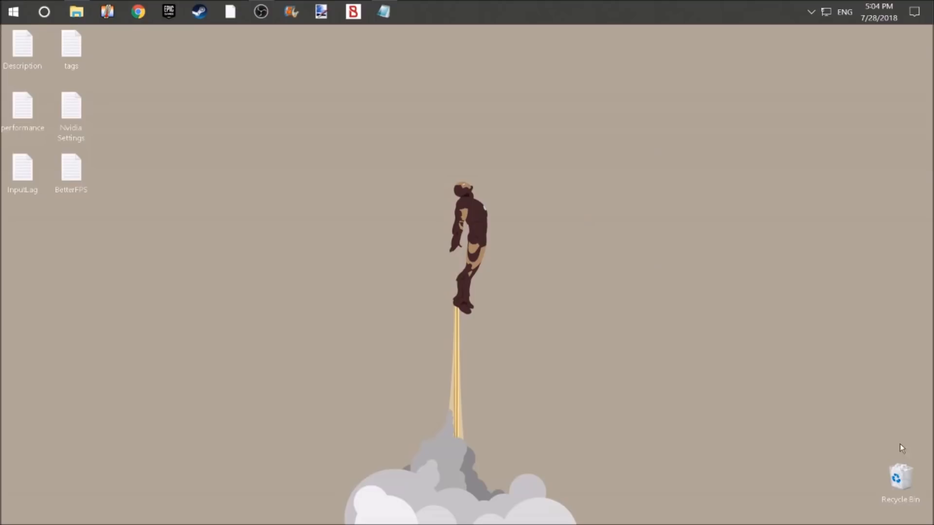
double_click(899, 479)
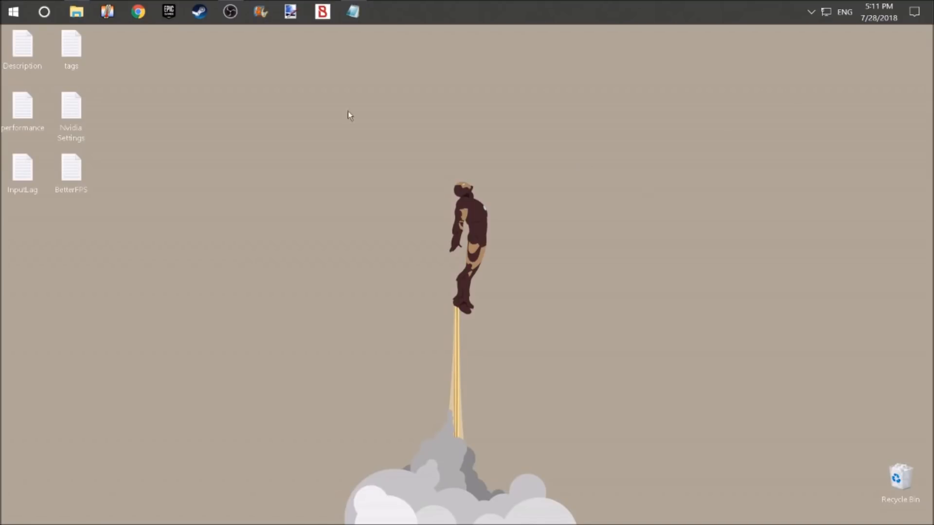
Search Windows for "cc" to launch CCleaner, and accept its update offer to view the download page before closing that page
click(44, 11)
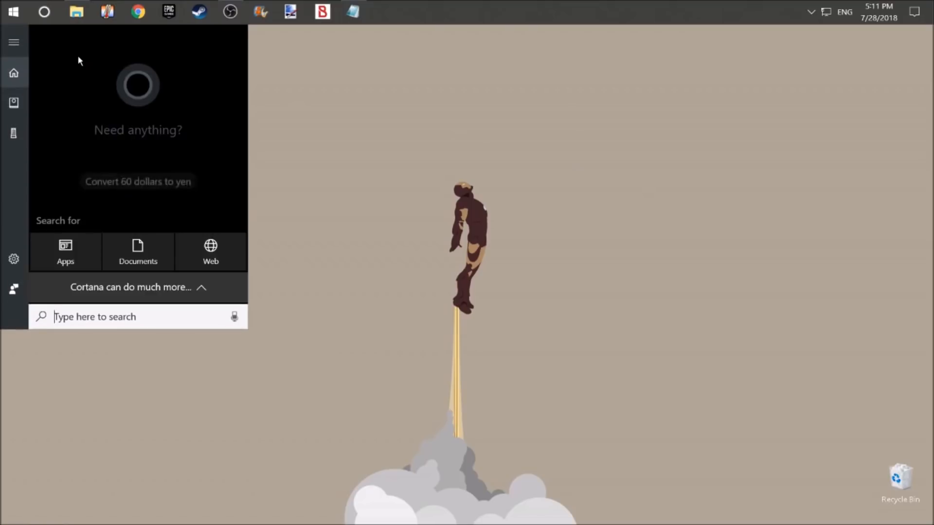
text(cc)
key(Return)
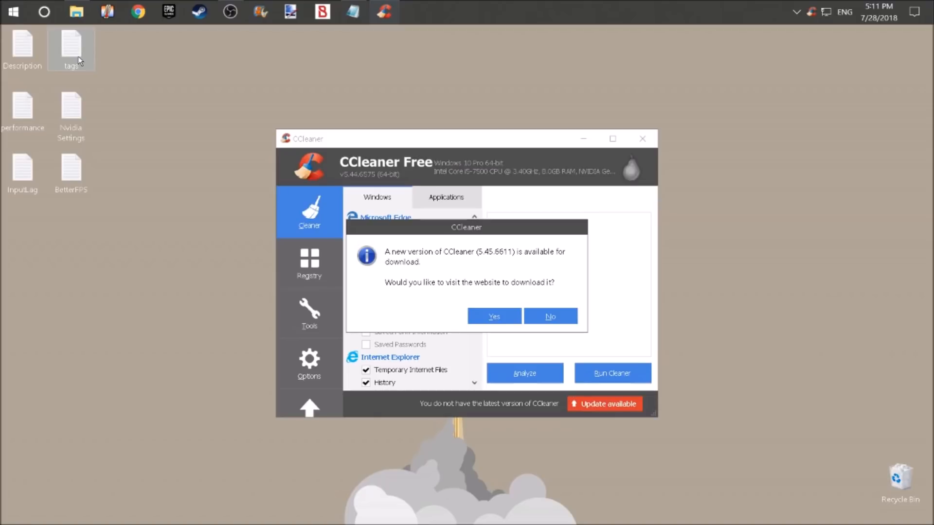
click(495, 316)
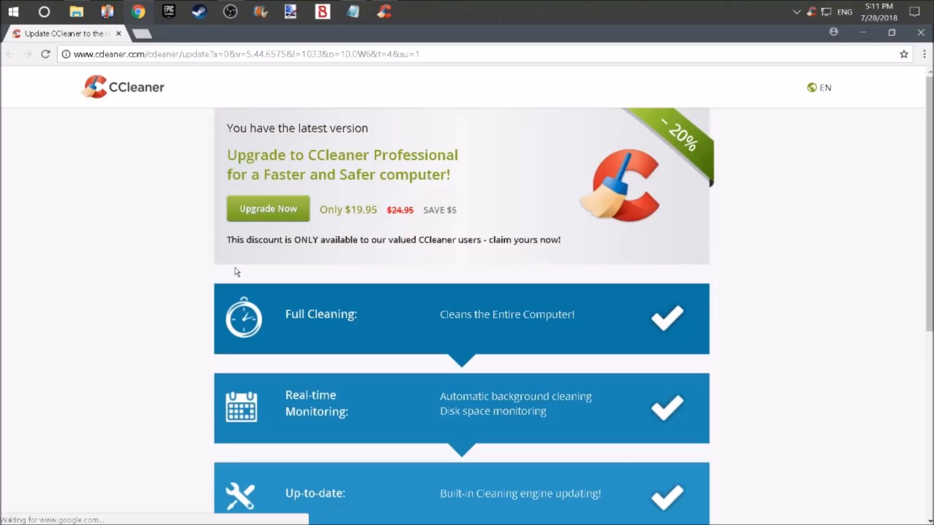
click(118, 34)
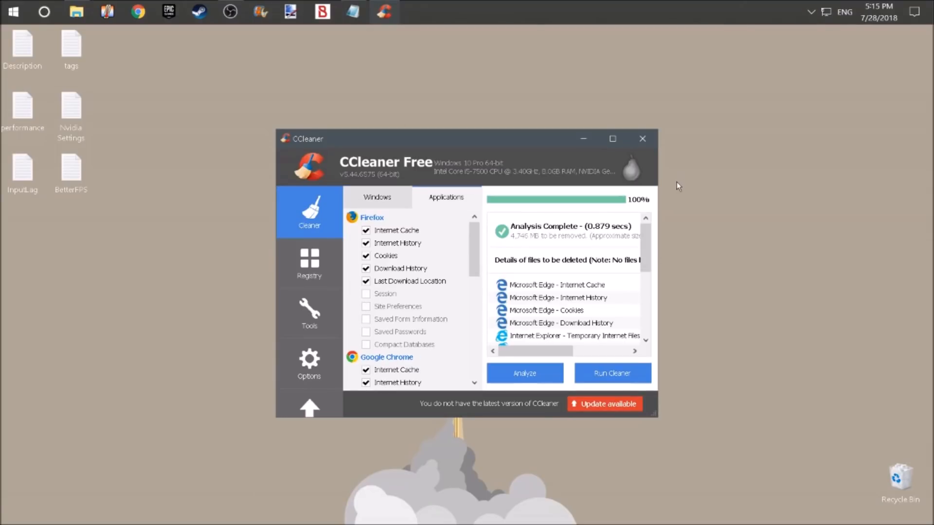
Maximize the CCleaner window and review the Windows and Applications cleaning options
click(613, 139)
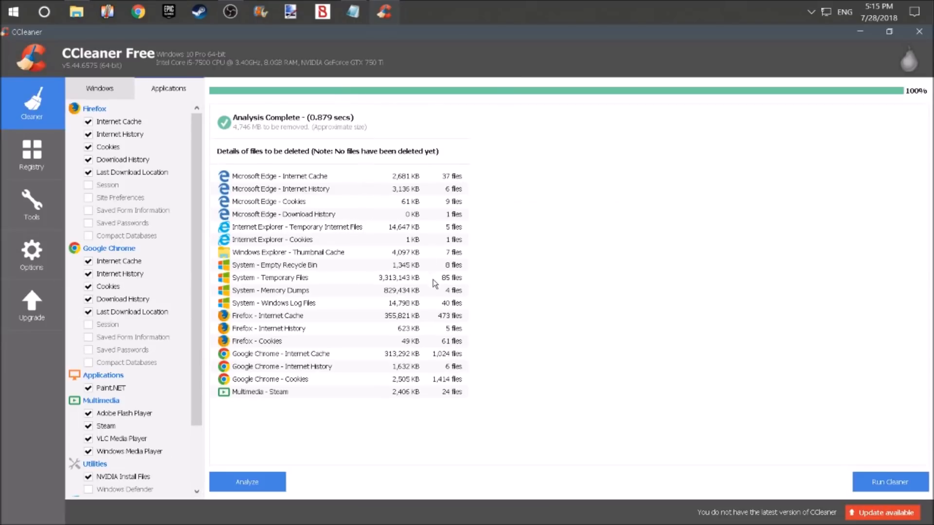
click(108, 93)
click(144, 92)
click(120, 95)
click(148, 98)
Analyze the removable files again, run the cleaner and confirm deleting the selected files
click(254, 487)
scroll(194, 370, down, 3)
scroll(195, 369, up, 3)
click(244, 484)
click(903, 482)
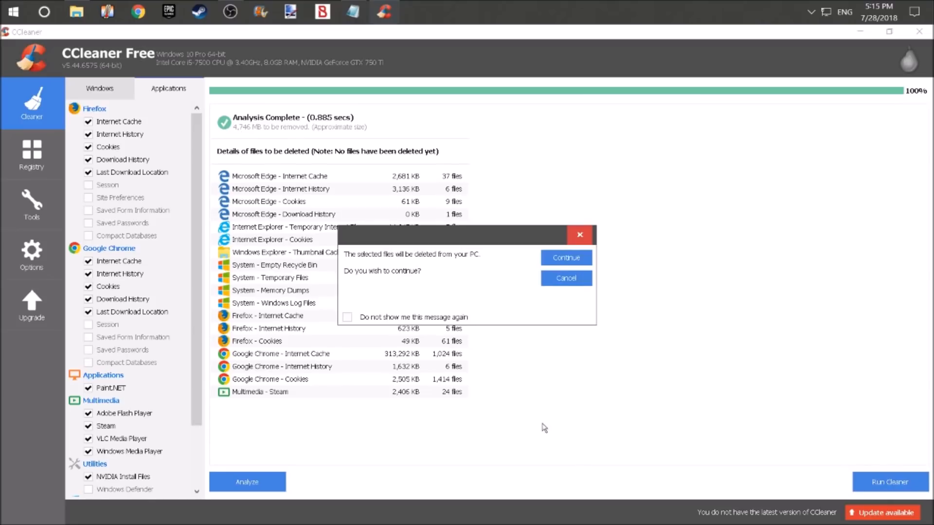
click(566, 258)
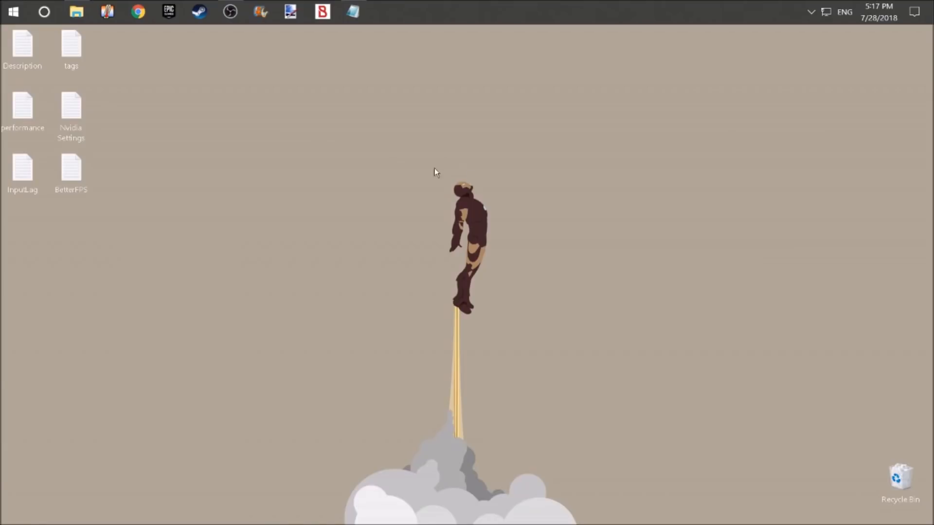
Search Windows for "run" and use the Run dialog to open the "temp" folder
click(44, 12)
text(run)
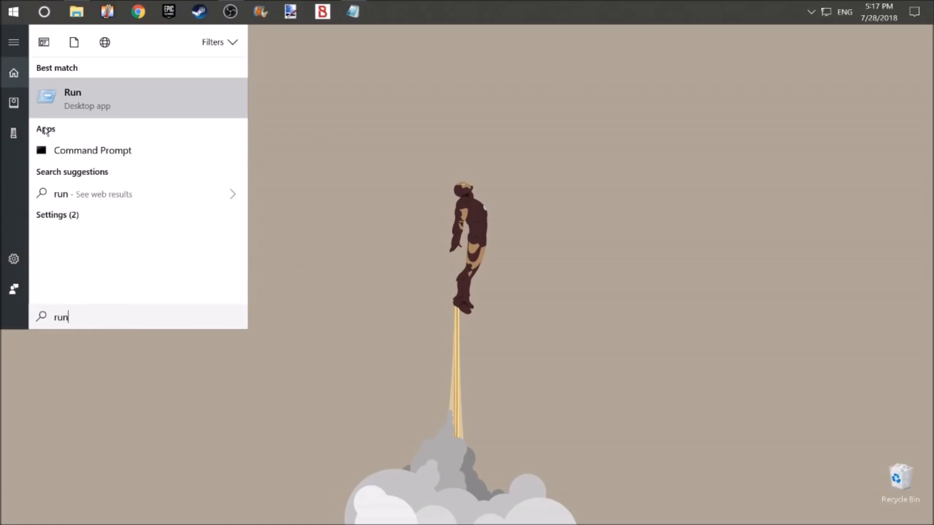
key(Return)
text(temp)
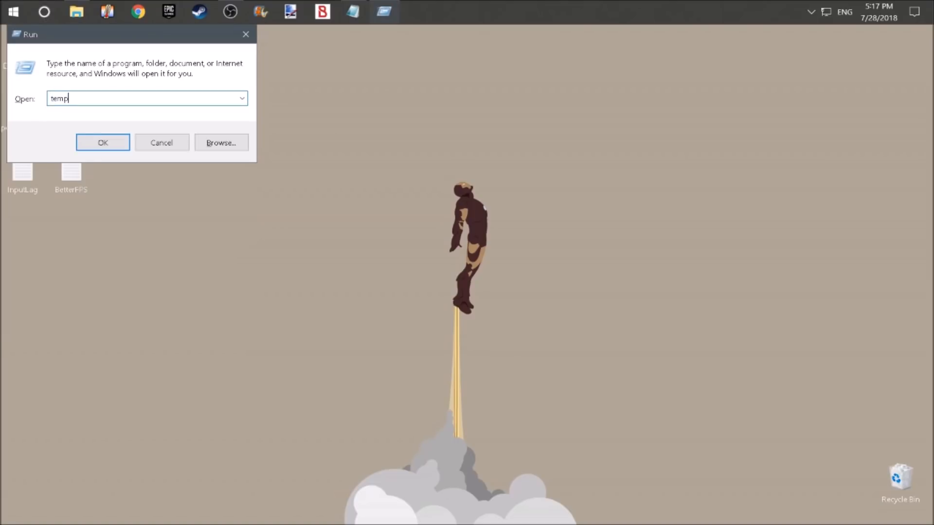
key(Return)
Delete both text files in the Windows Temp folder and close the folder window
drag(151, 131, 242, 240)
right_click(158, 163)
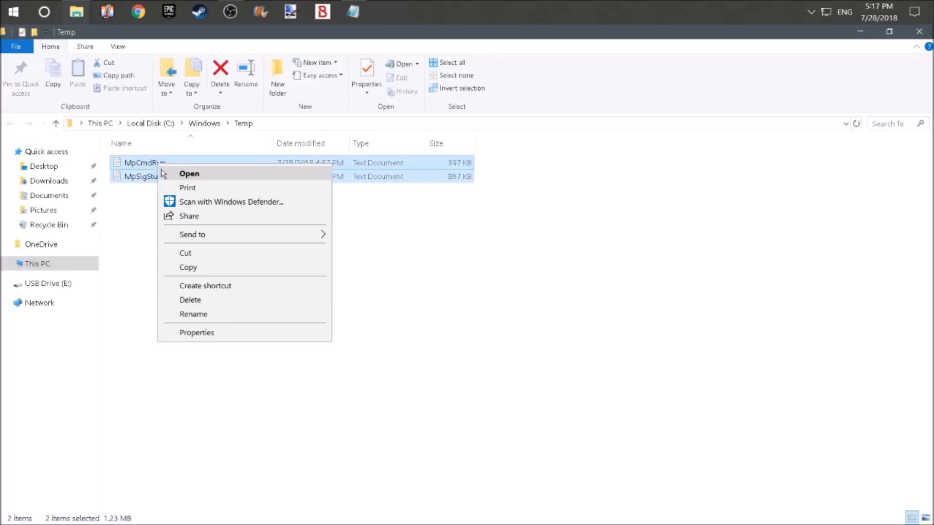
click(212, 298)
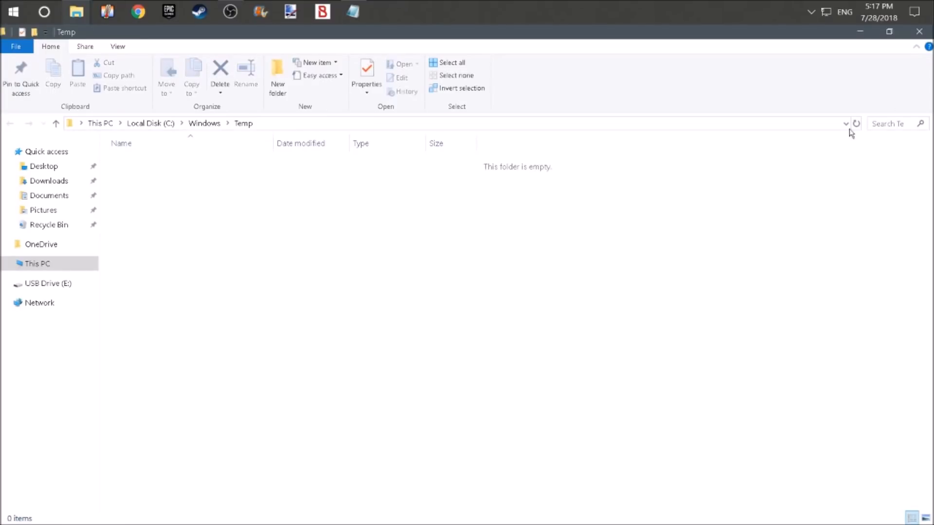
click(915, 35)
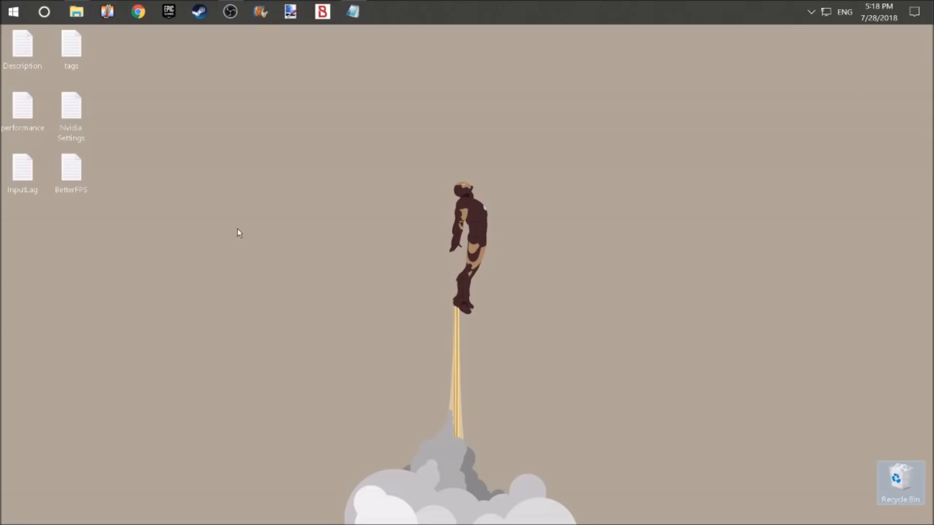
Open the Run dialog through Windows search and use it to open the "%temp%" folder
click(44, 12)
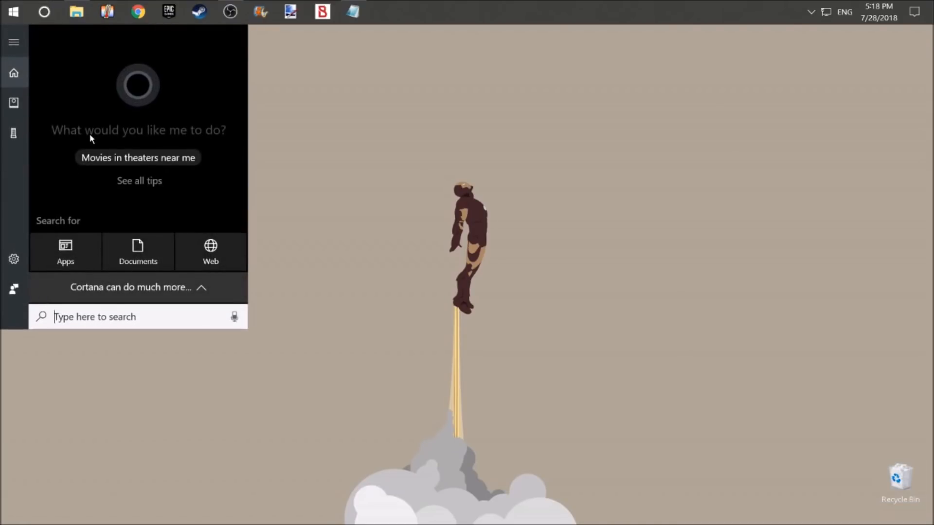
text(run)
key(Return)
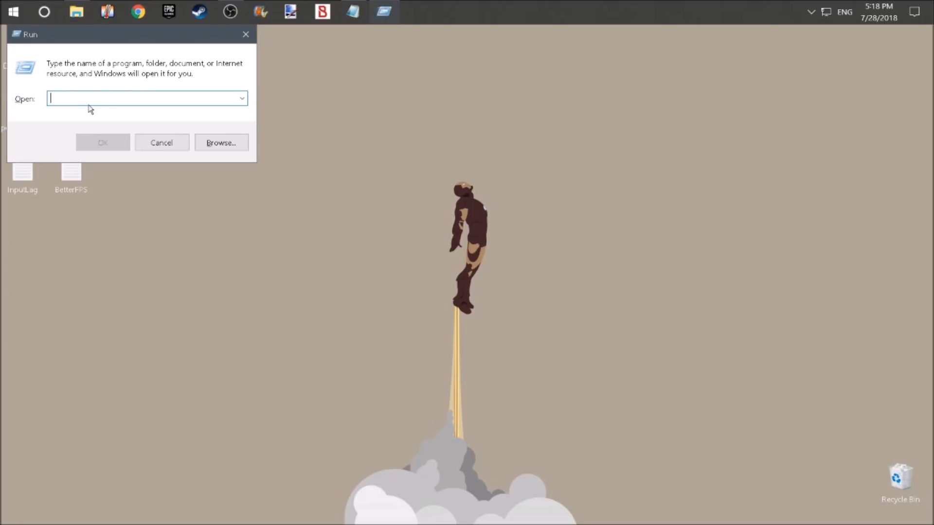
text(%temp)
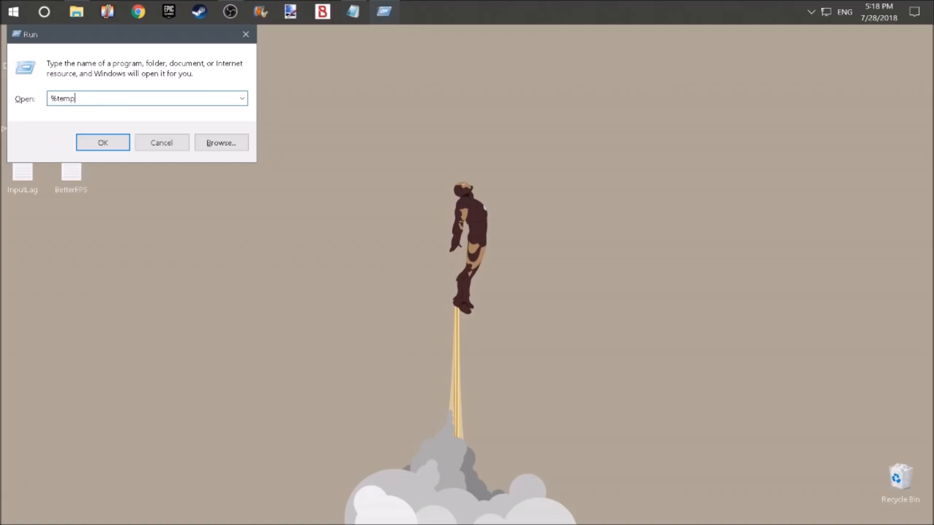
text(%)
key(Return)
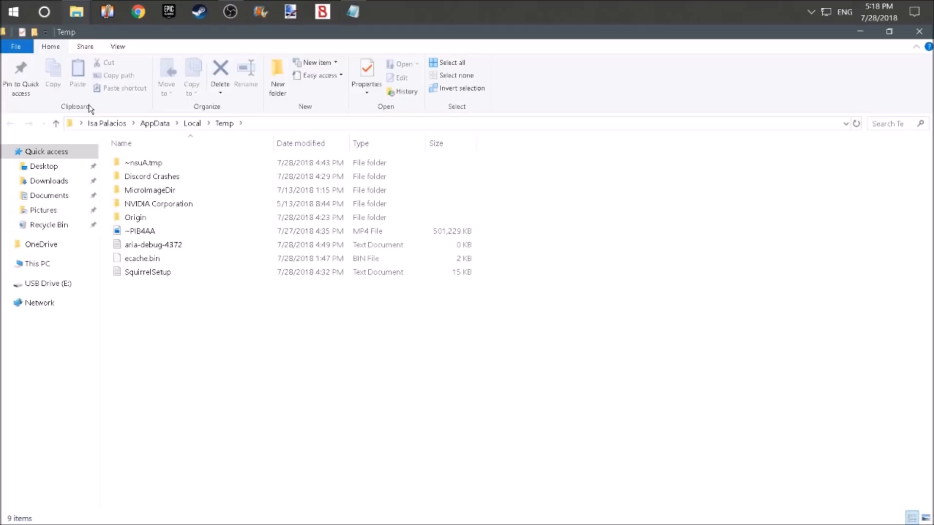
Delete everything in the user's Temp folder, skipping the in-use NVIDIA Corporation folder, and close the window
drag(262, 319, 151, 161)
right_click(156, 177)
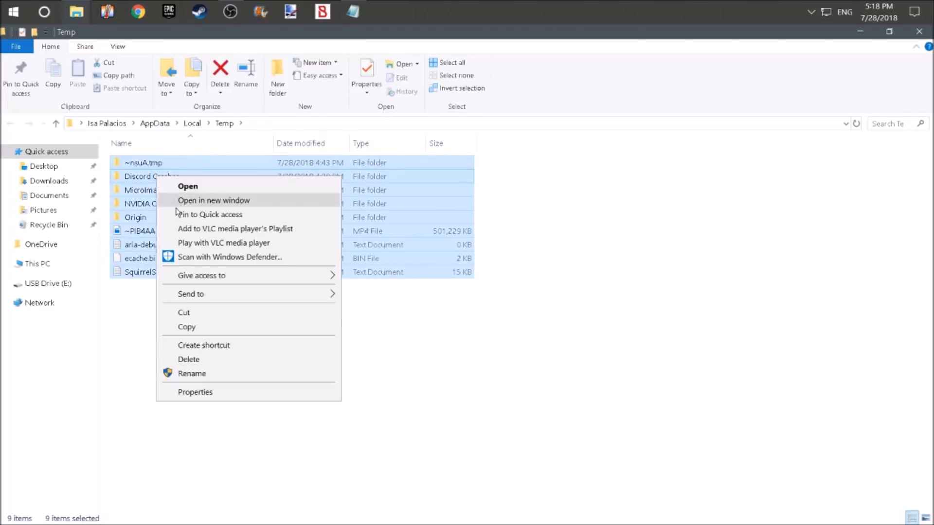
click(207, 359)
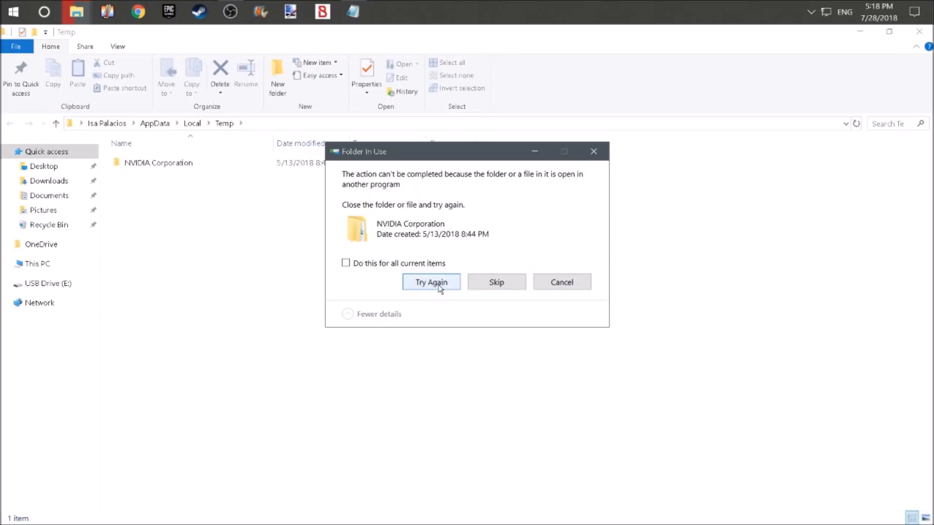
click(481, 286)
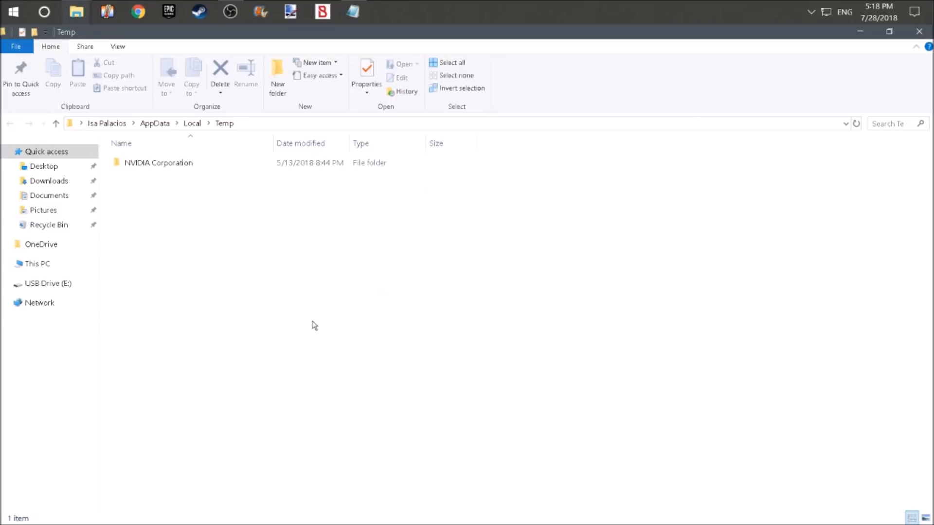
click(920, 32)
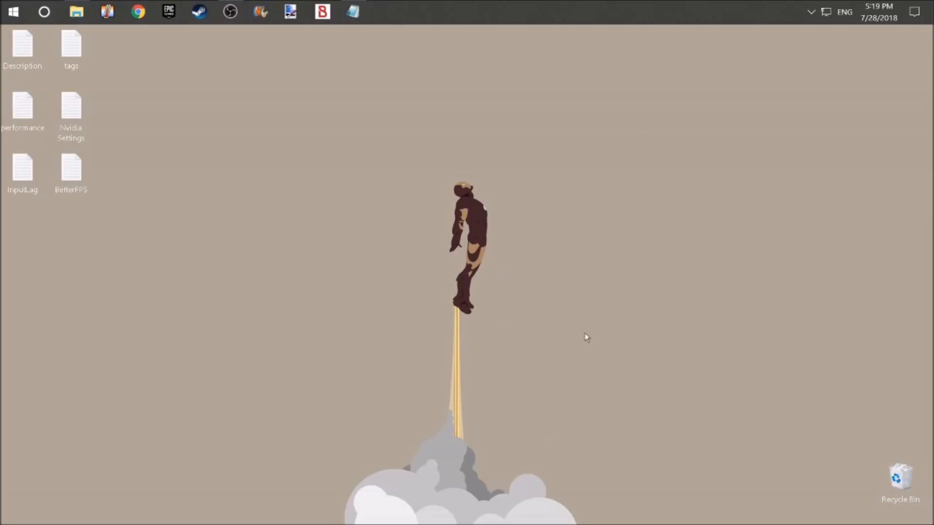
Permanently delete all items in the Recycle Bin and close its window
double_click(900, 478)
drag(488, 395, 211, 163)
right_click(206, 179)
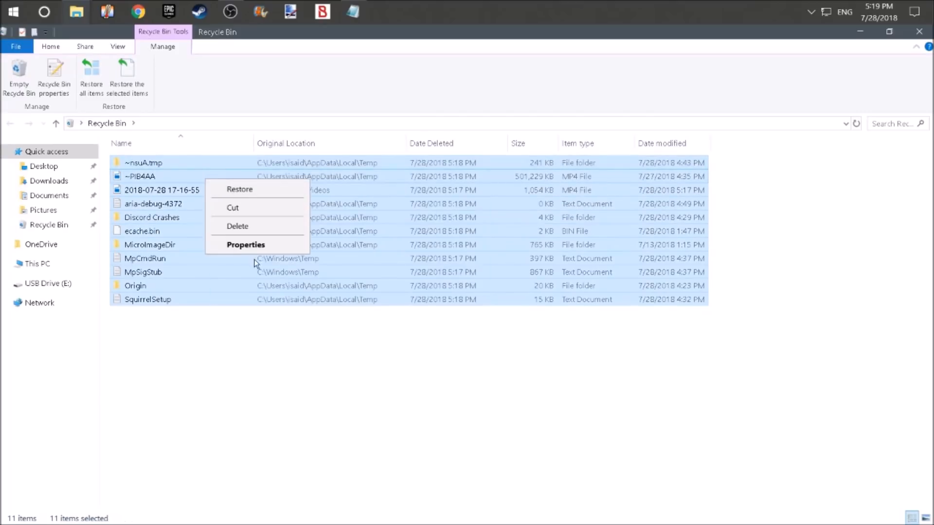
click(255, 229)
click(515, 294)
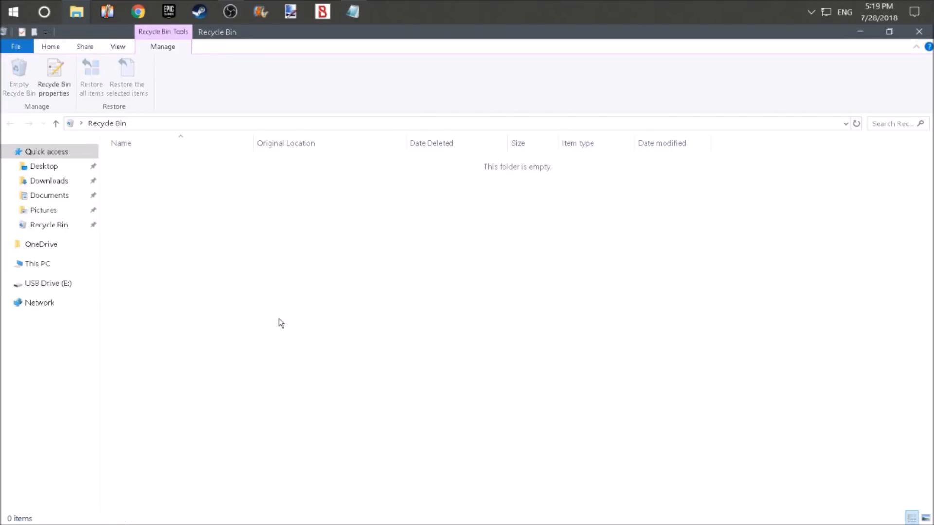
click(910, 34)
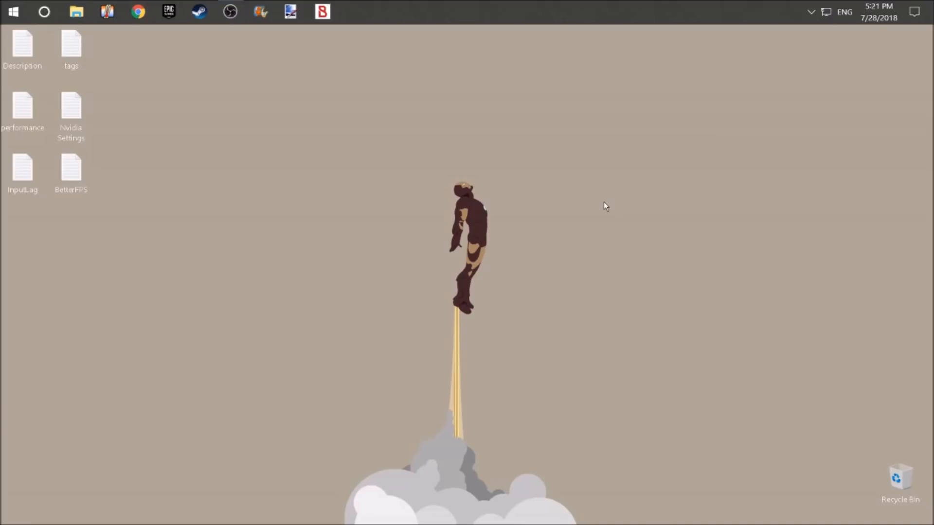
Search Windows for "def" and open Defragment and Optimize Drives
click(51, 9)
text(de)
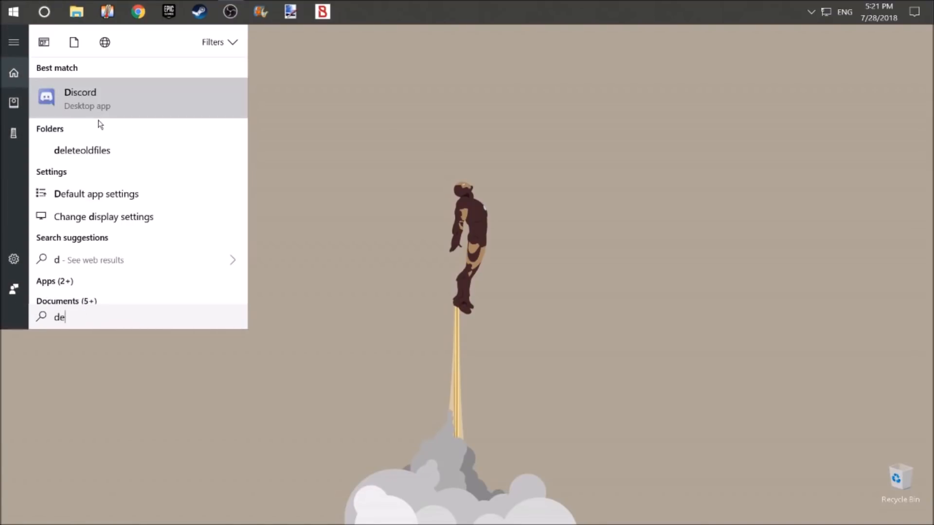
text(f)
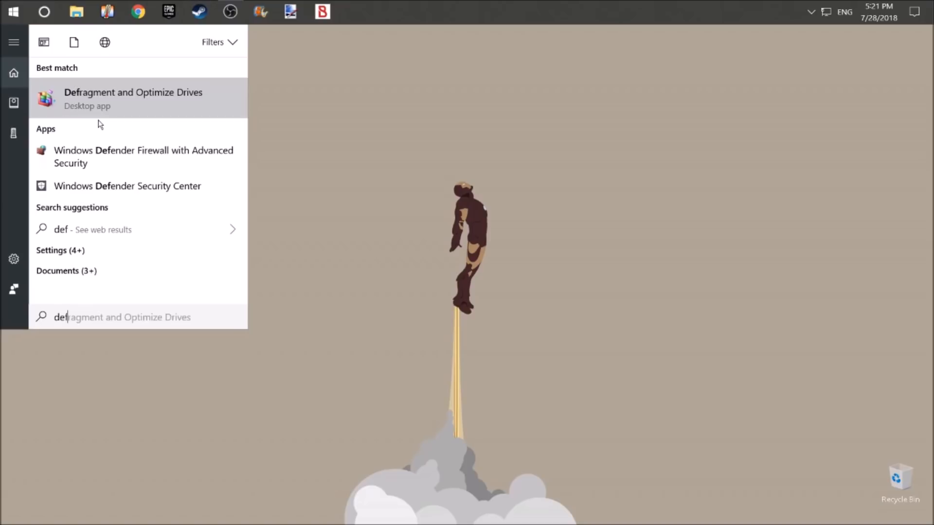
key(Return)
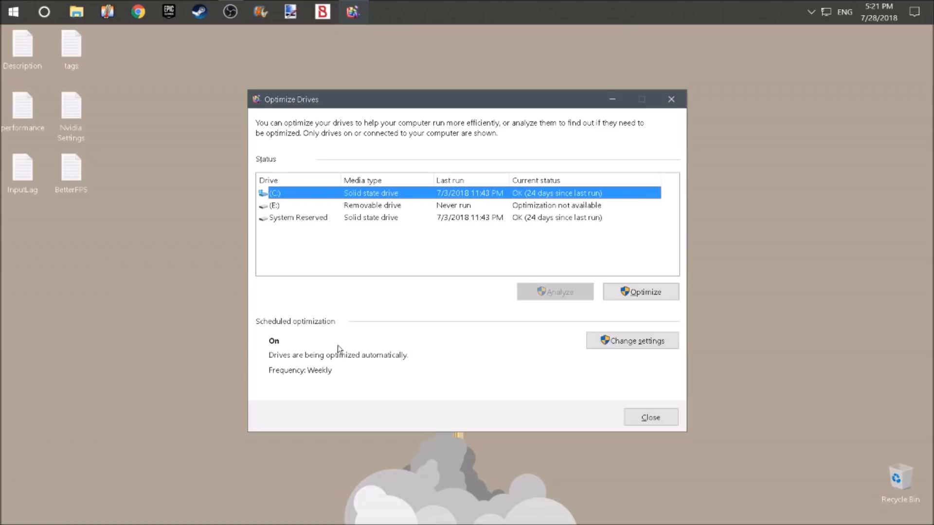
Turn off scheduled drive optimization and close Optimize Drives
click(607, 346)
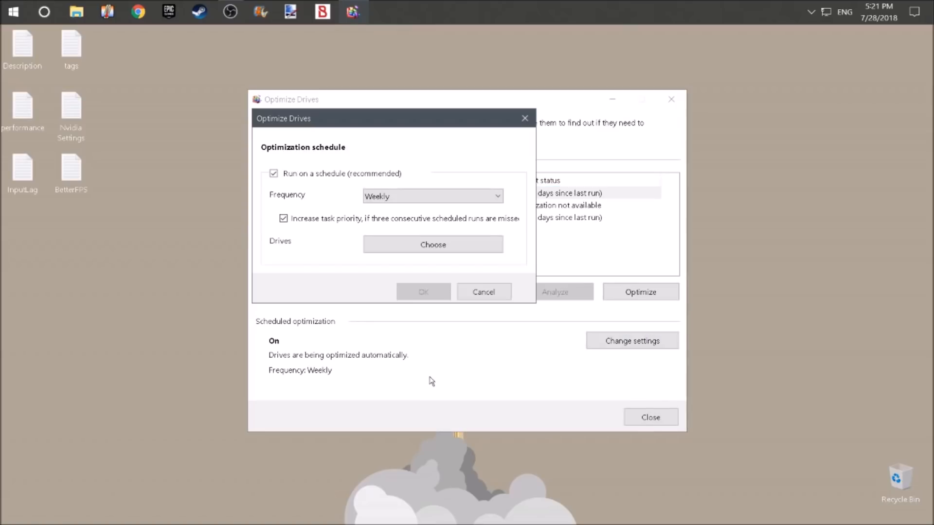
click(274, 174)
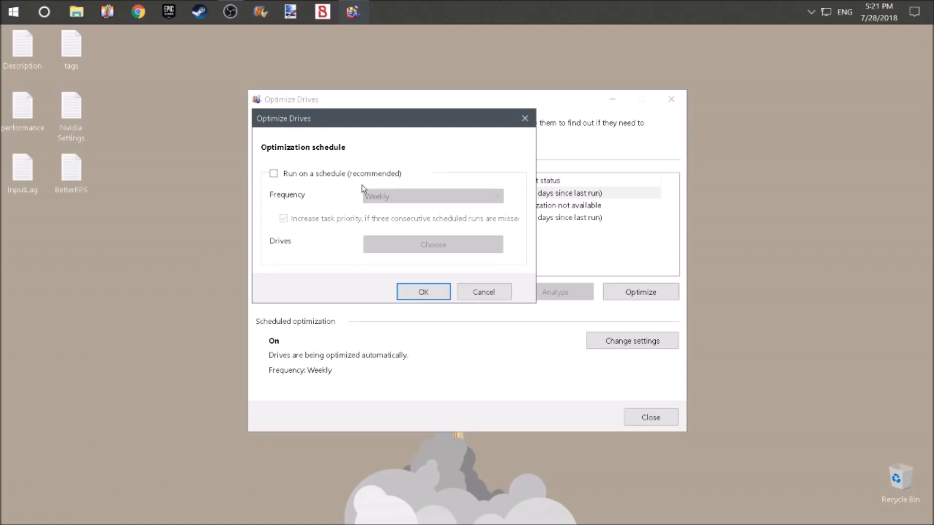
click(423, 292)
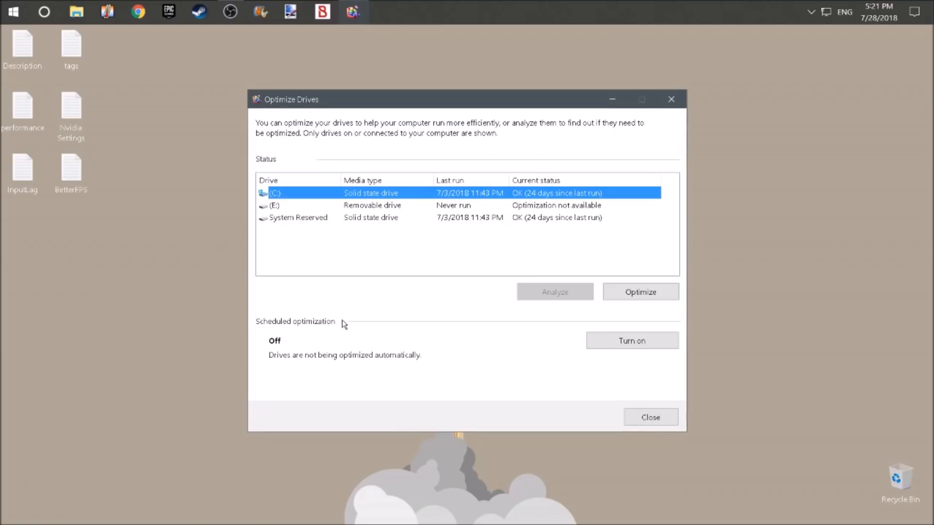
click(639, 421)
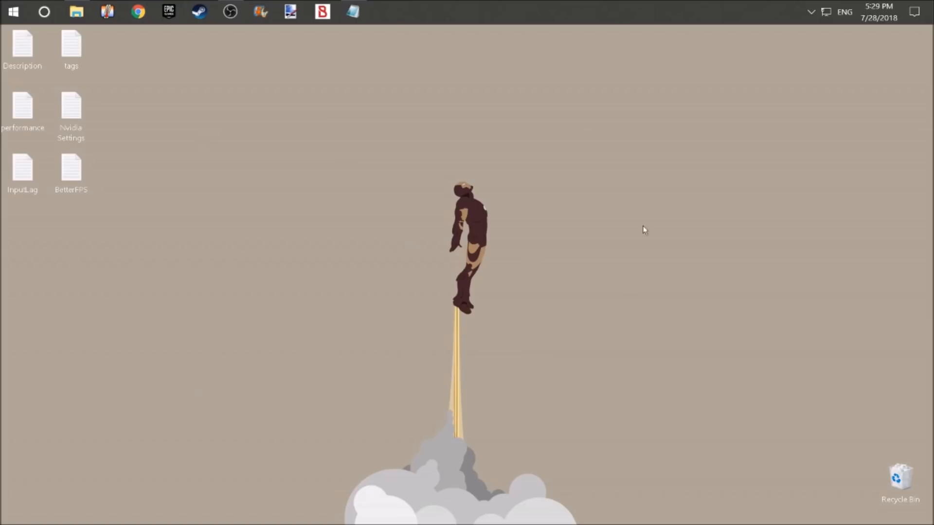
Open Windows Settings and go to the General page of the Privacy settings
click(13, 12)
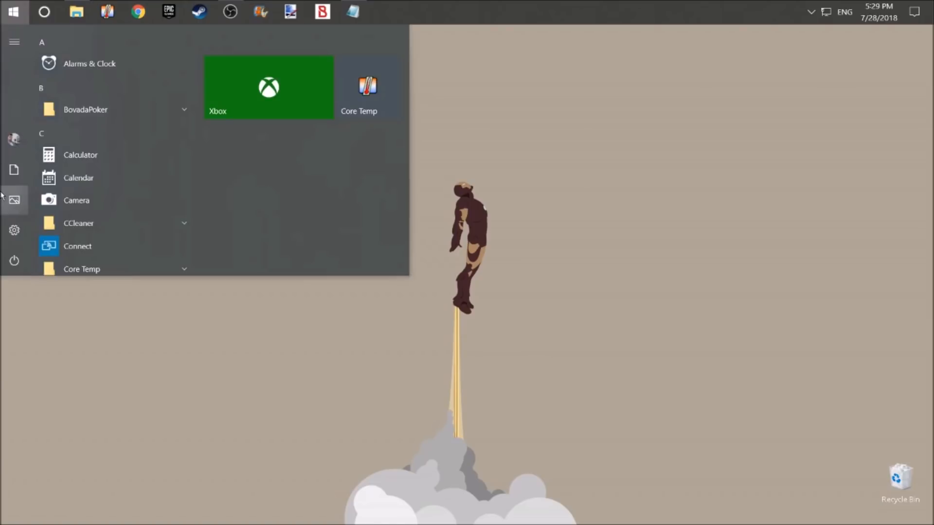
click(14, 231)
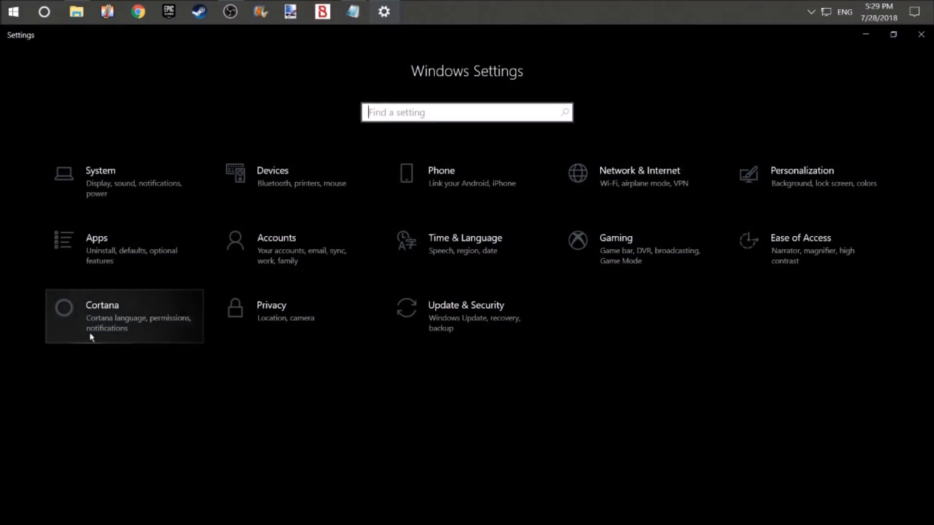
click(244, 314)
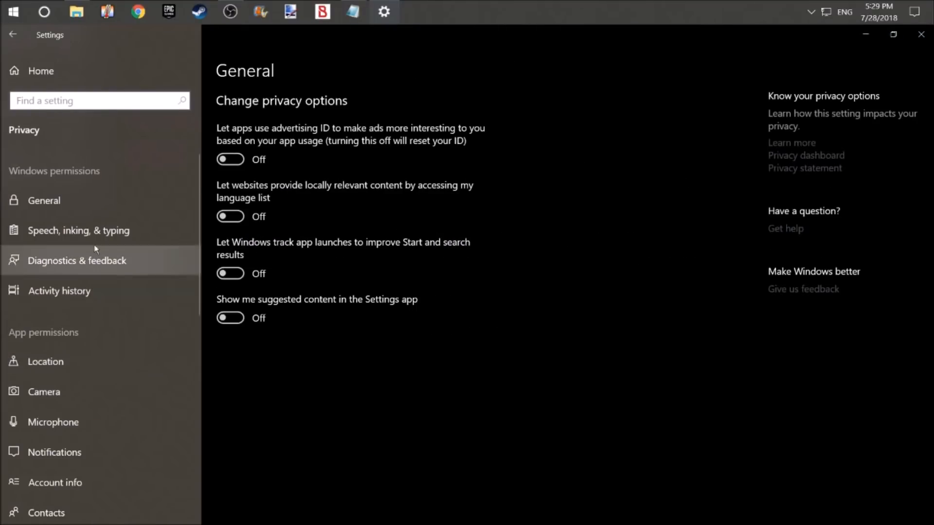
click(100, 210)
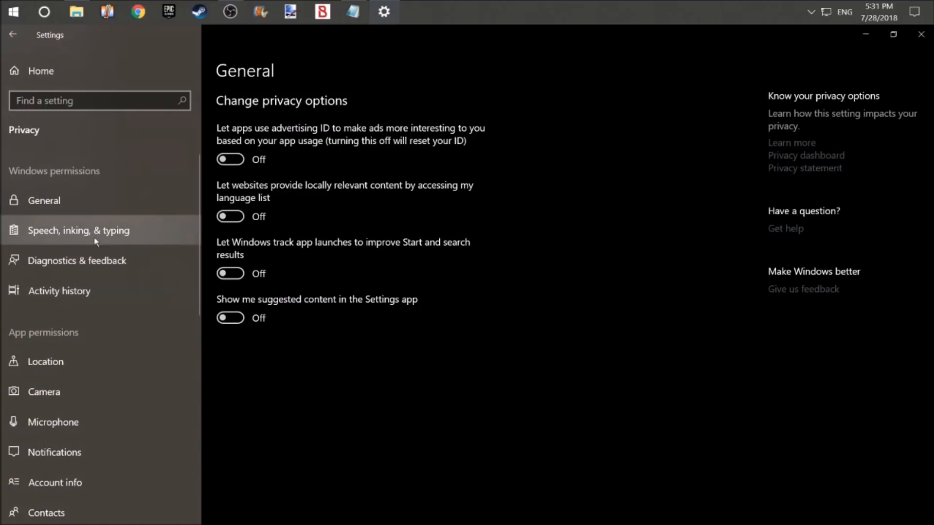
In Diagnostics & feedback, turn off sending inking and typing data to Microsoft
click(80, 261)
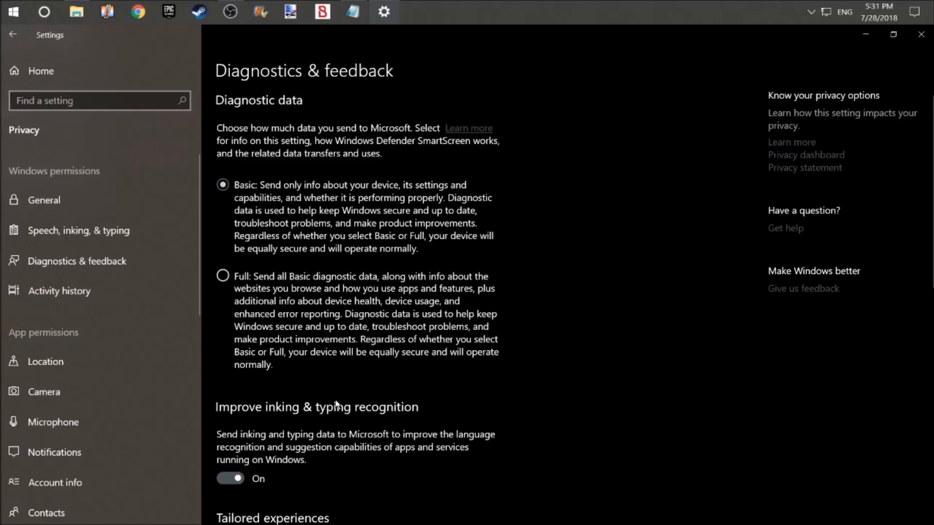
scroll(276, 362, down, 2)
click(238, 404)
scroll(259, 387, down, 3)
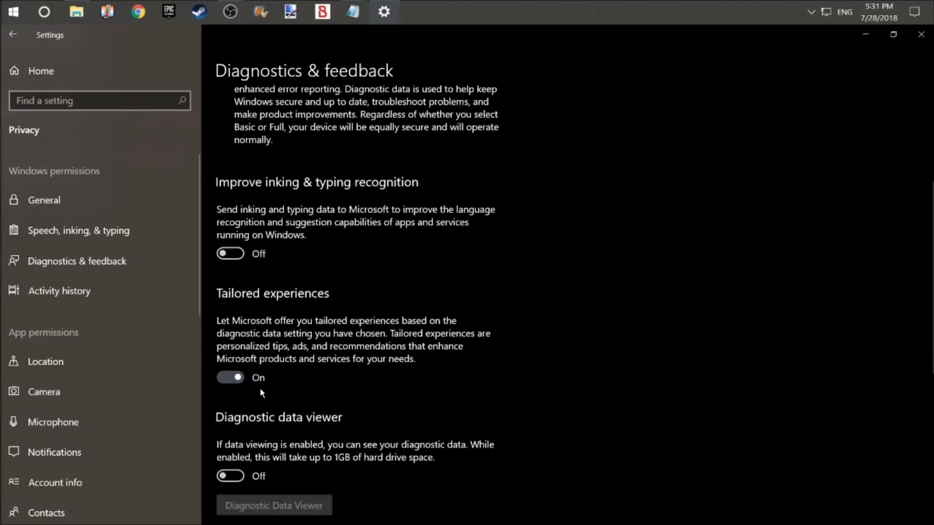
Delete the diagnostic data that Microsoft has collected from this device
scroll(252, 380, down, 6)
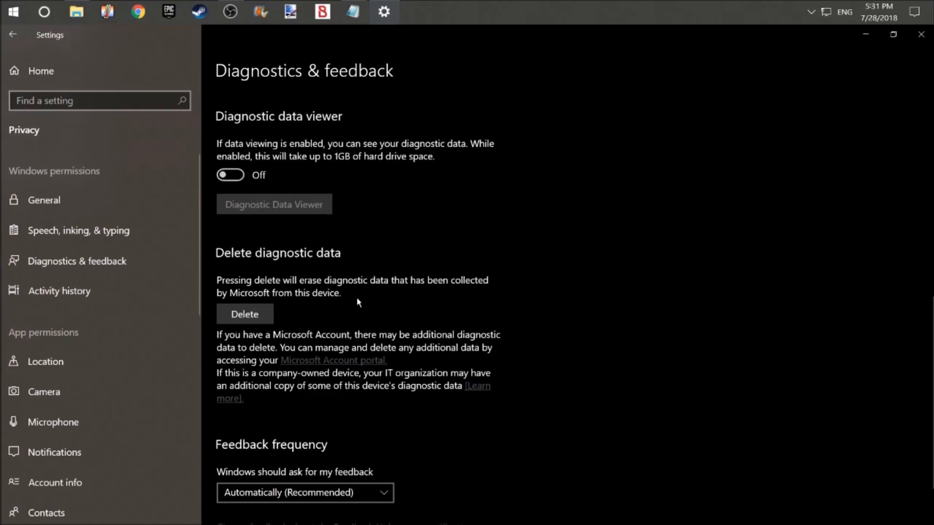
click(244, 311)
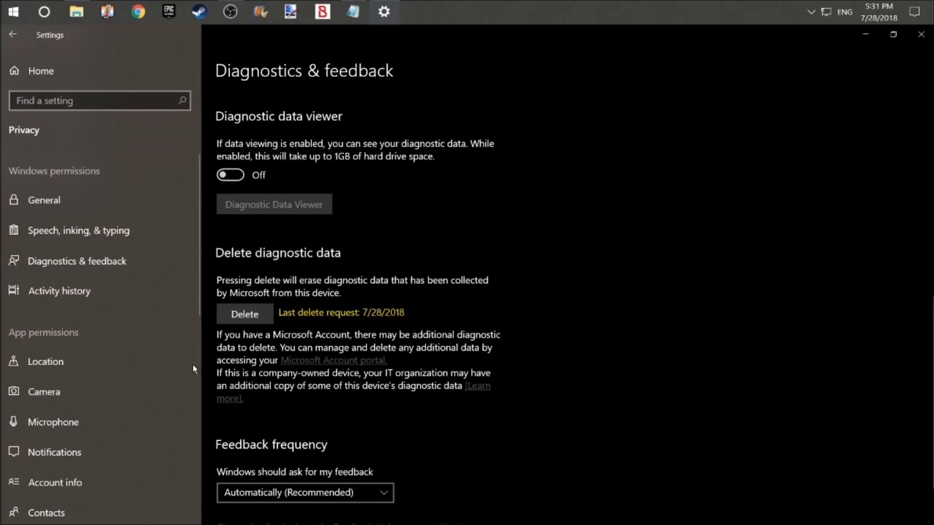
scroll(265, 368, down, 2)
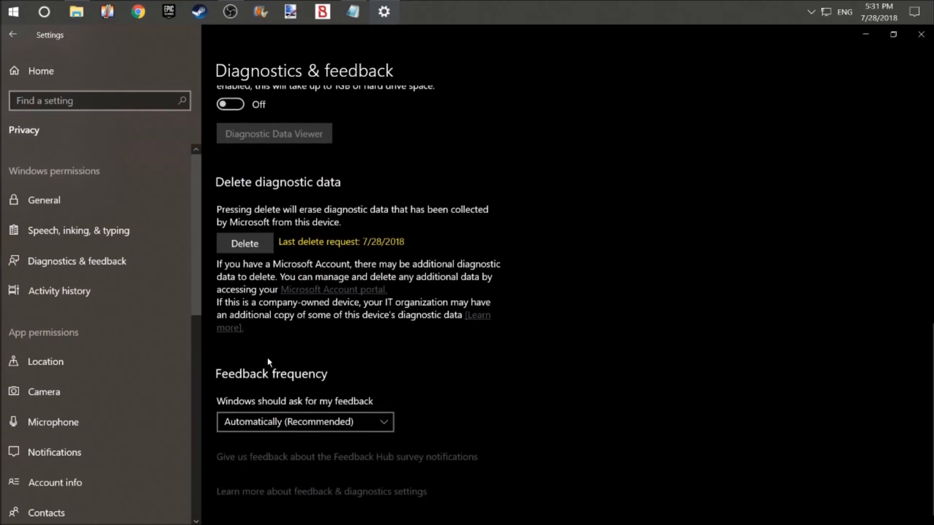
scroll(395, 276, up, 8)
scroll(395, 276, up, 8)
click(230, 11)
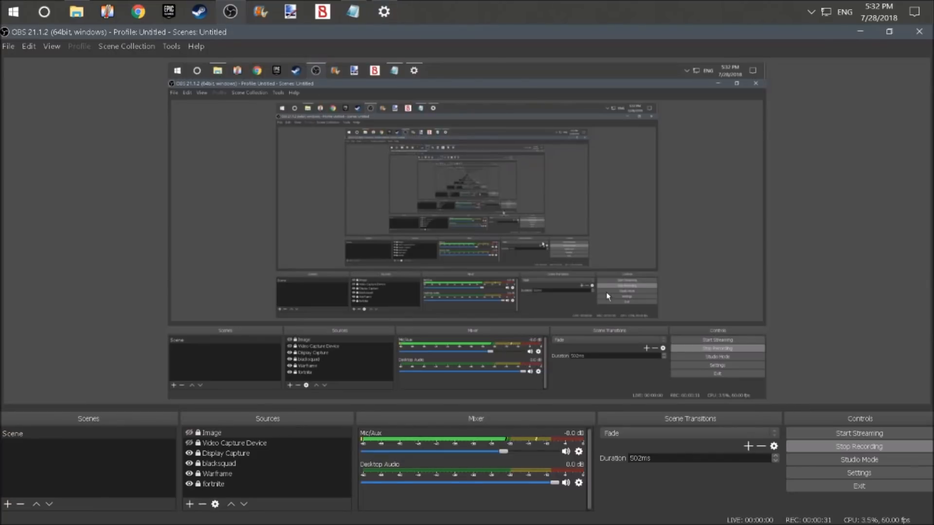
click(819, 445)
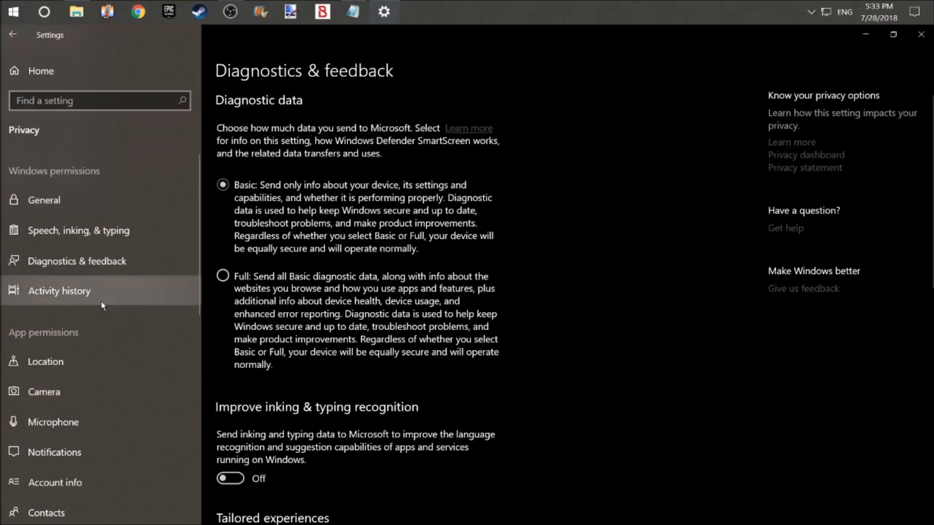
Review the Location privacy page, including the location service, default location, location history and app permissions
click(62, 365)
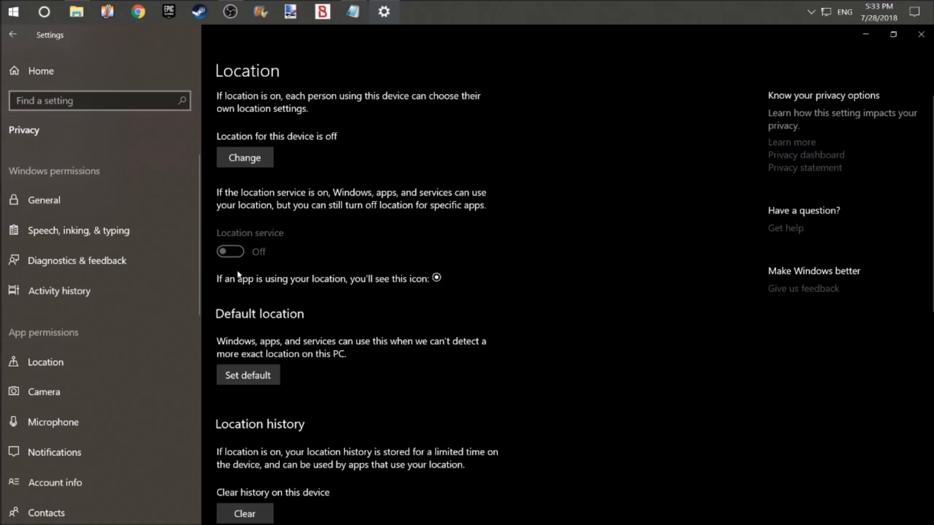
scroll(238, 275, down, 2)
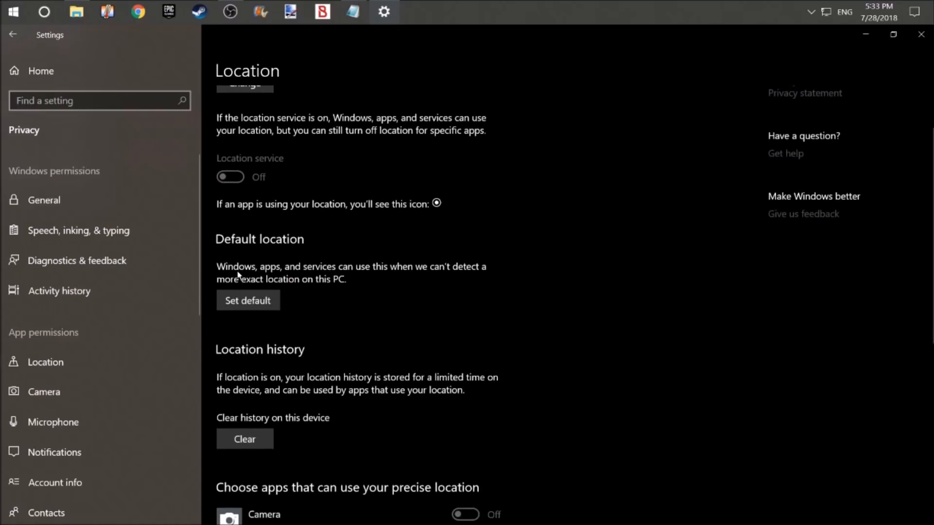
scroll(238, 275, down, 5)
scroll(238, 275, up, 5)
scroll(238, 276, up, 2)
Turn off camera access for Camera, Microsoft Edge, Microsoft Photos, Microsoft Store and Mixed Reality Viewer
scroll(73, 306, down, 2)
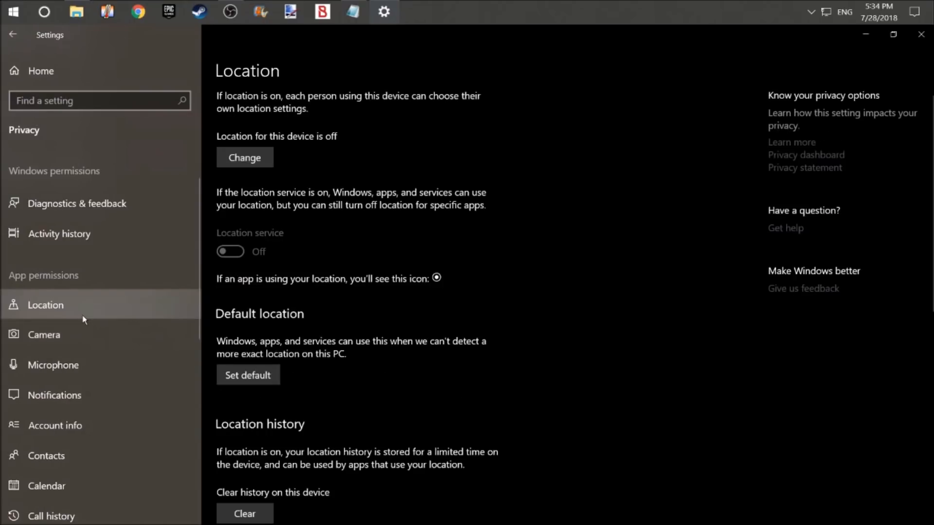
click(72, 338)
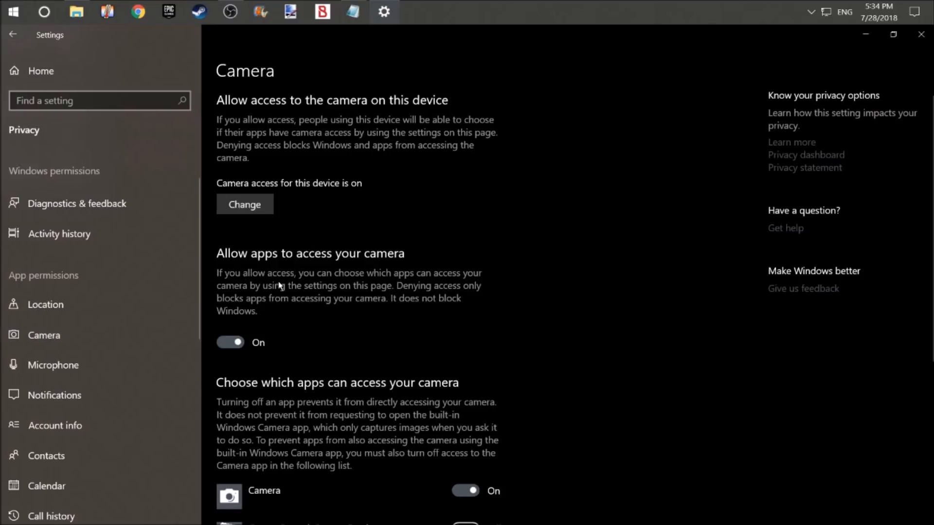
scroll(369, 324, down, 5)
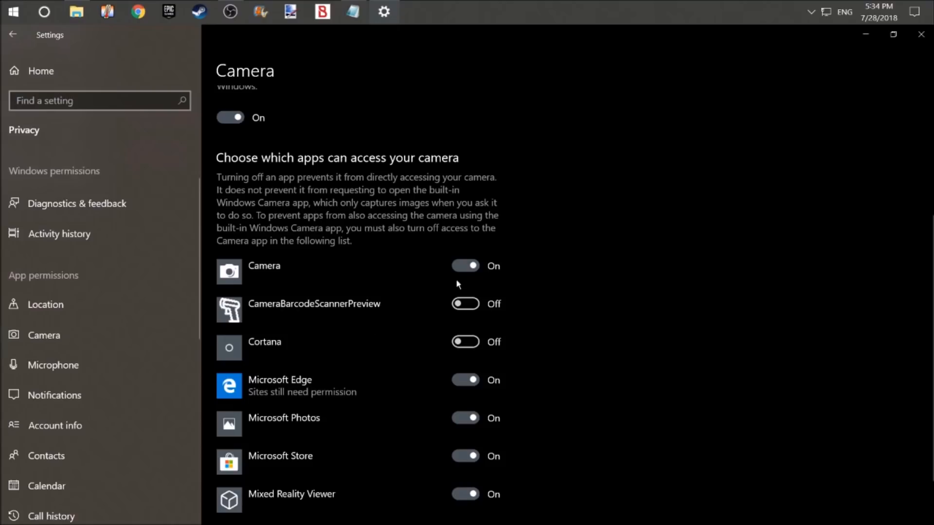
click(465, 266)
scroll(403, 313, down, 2)
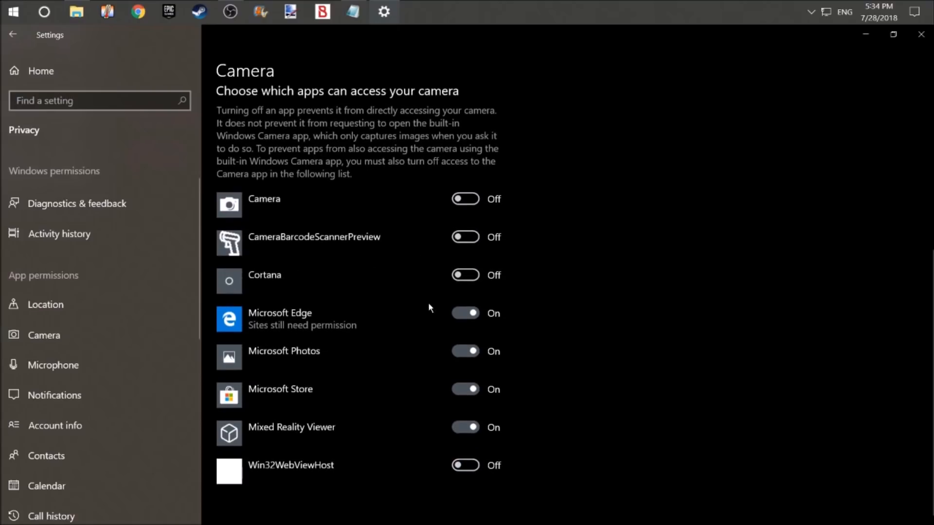
click(462, 313)
click(462, 351)
click(462, 389)
click(464, 426)
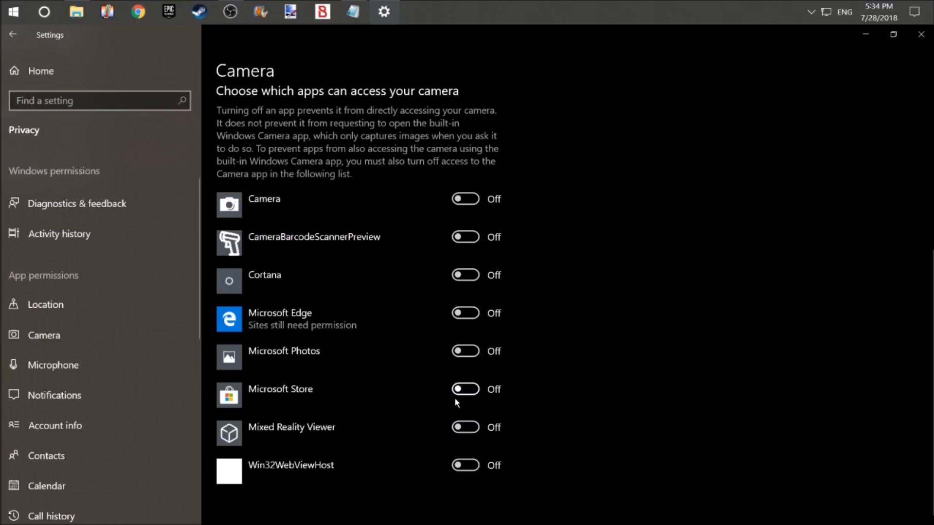
scroll(431, 334, up, 5)
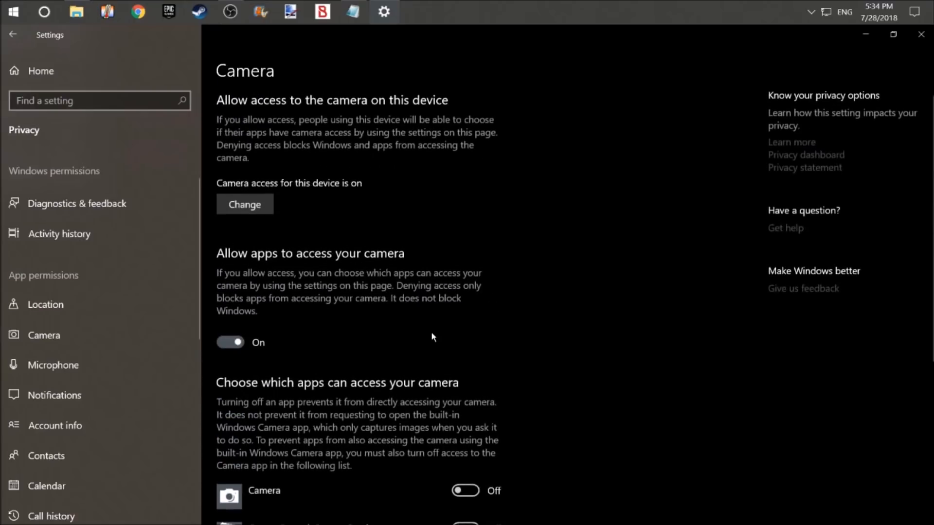
Turn off microphone access for Camera, Cortana, Messaging, Microsoft Edge and Microsoft Photos
click(158, 360)
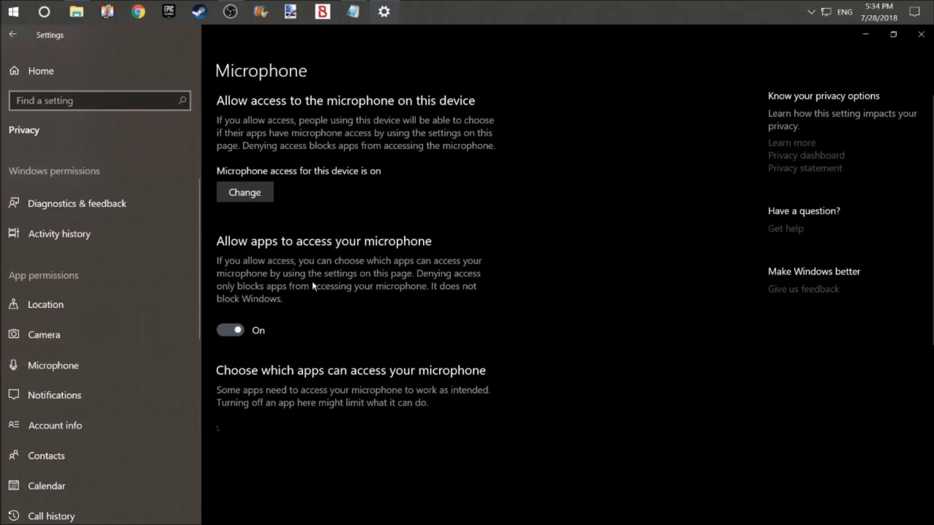
scroll(318, 285, down, 3)
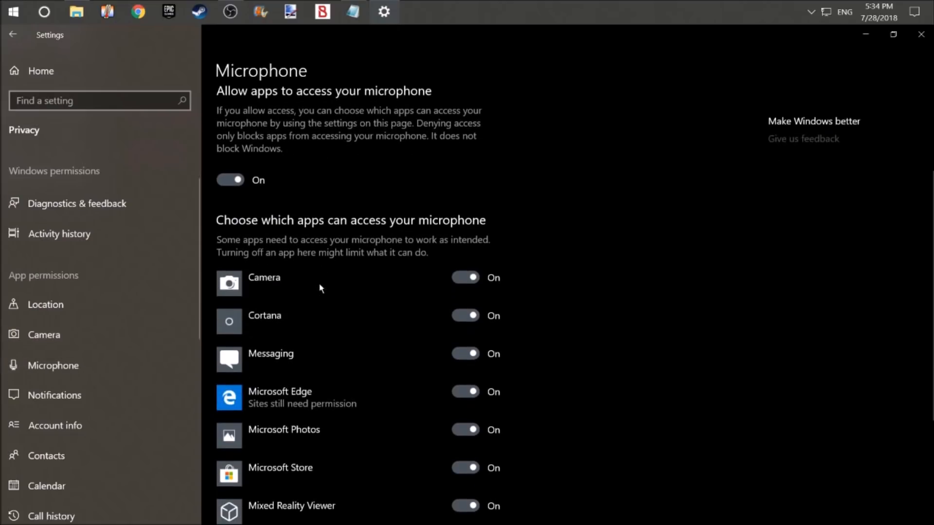
click(457, 279)
click(463, 353)
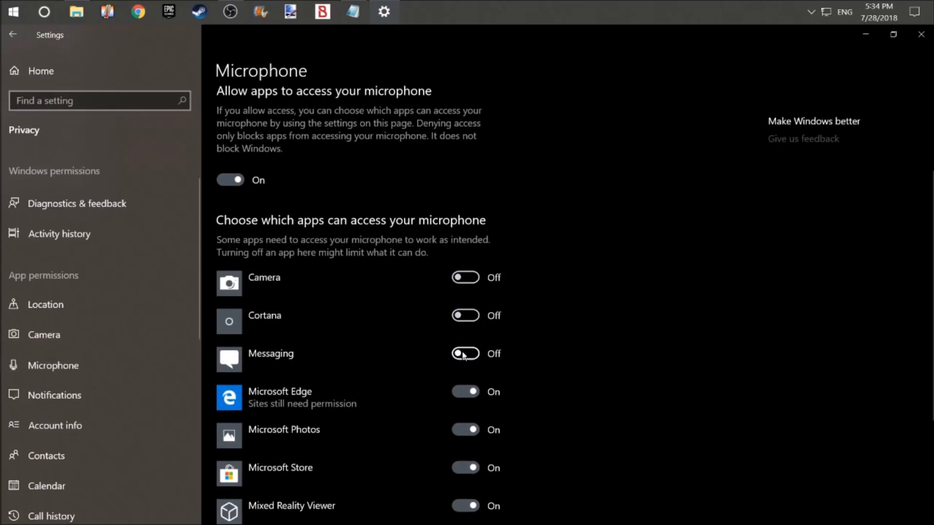
scroll(462, 341, down, 2)
click(463, 319)
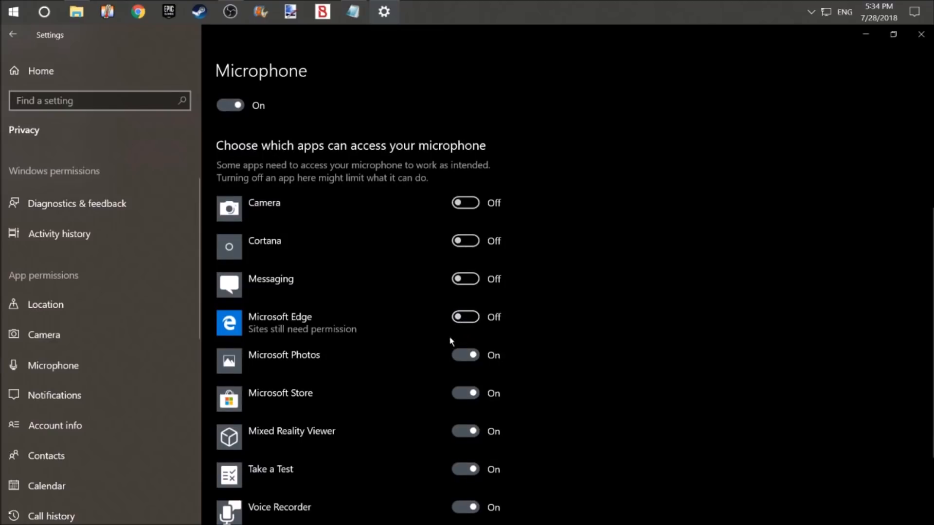
click(460, 356)
Turn off microphone access for Microsoft Store, Mixed Reality Viewer, Take a Test, Voice Recorder and Xbox
scroll(460, 359, down, 2)
click(466, 323)
click(459, 356)
click(465, 394)
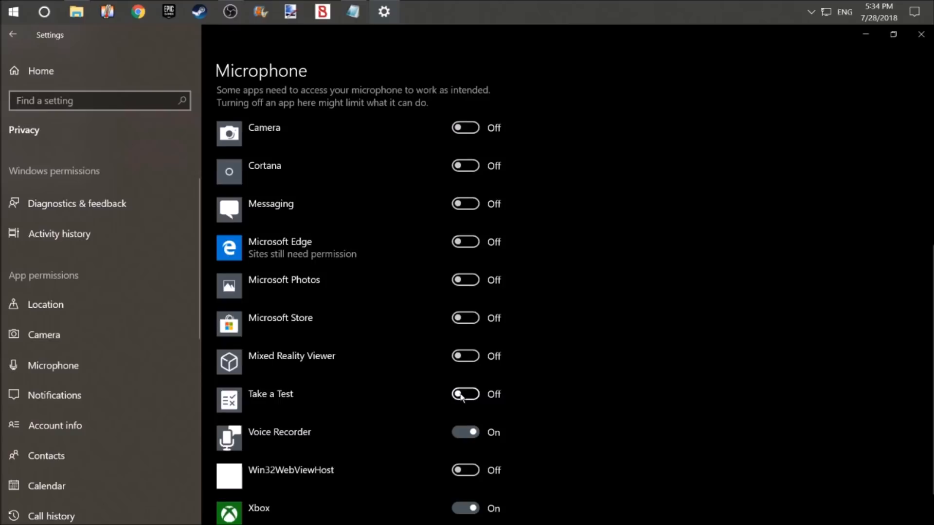
scroll(462, 393, down, 1)
click(465, 394)
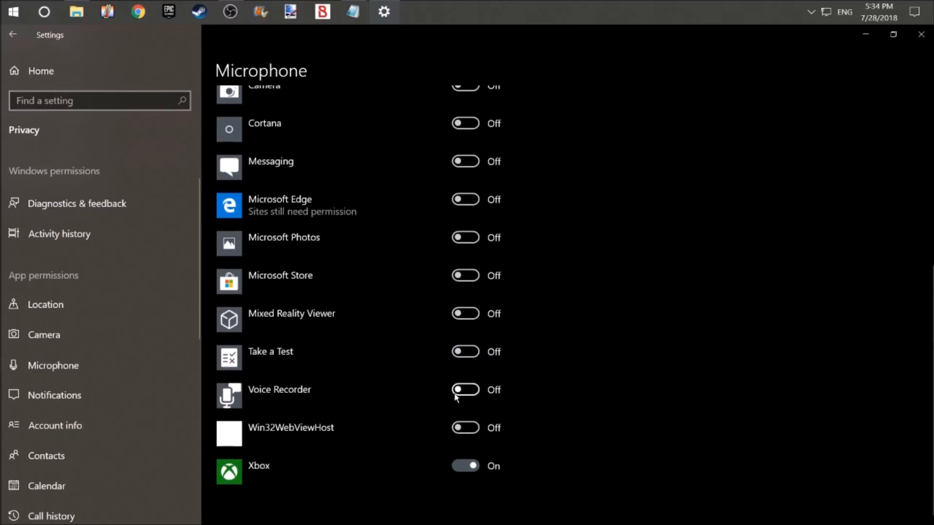
click(466, 465)
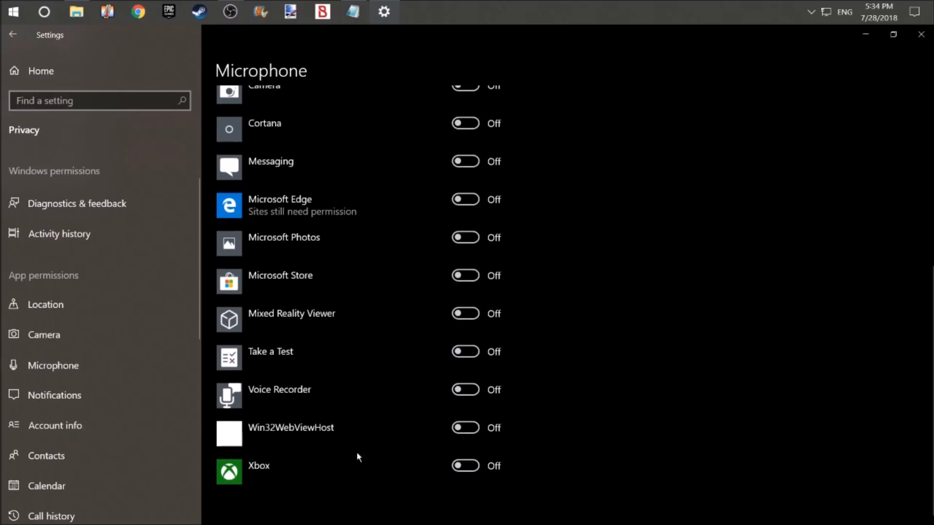
Turn off app access to notifications in the Privacy settings
scroll(281, 330, up, 8)
click(147, 393)
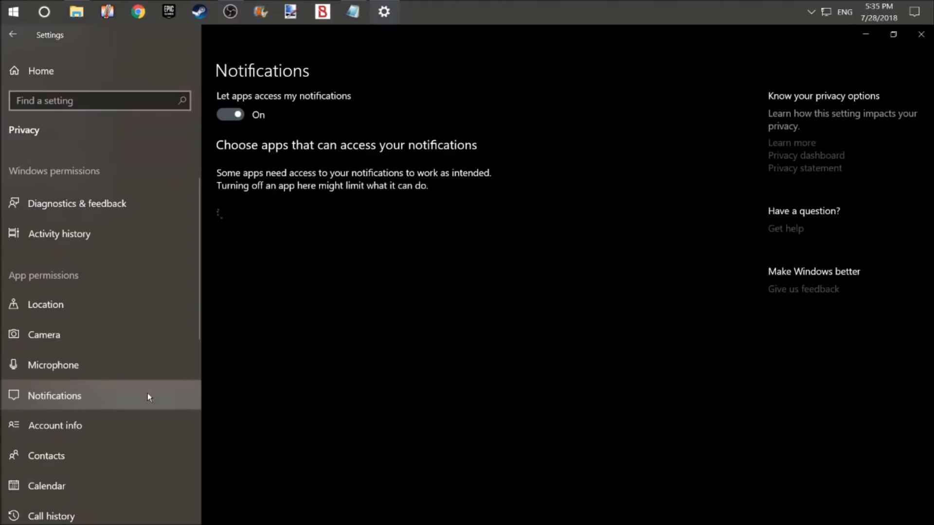
click(238, 117)
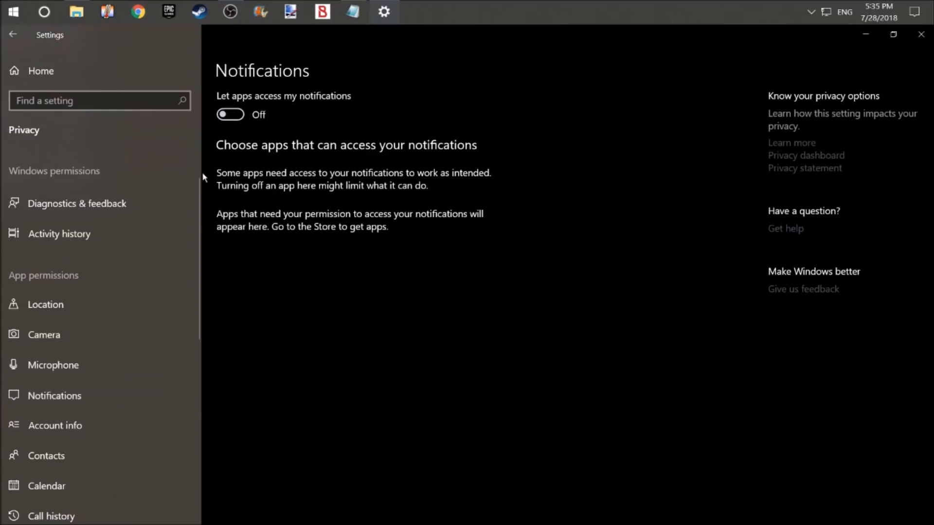
Turn off Microsoft Edge's access to account info in the Privacy settings
click(135, 424)
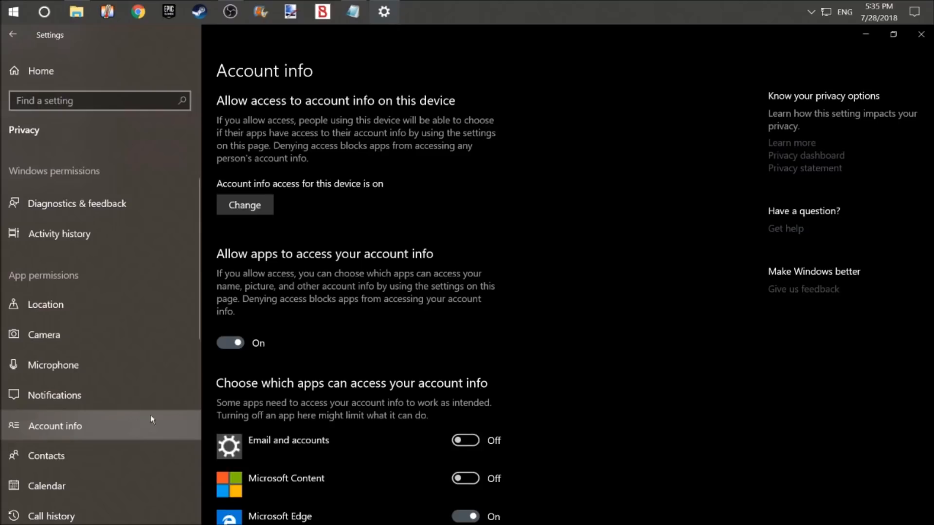
scroll(258, 372, down, 1)
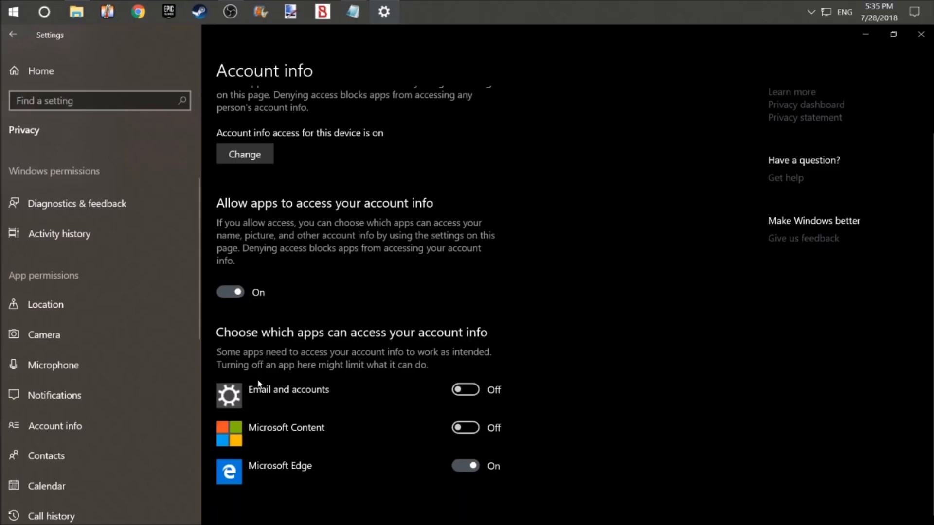
click(461, 470)
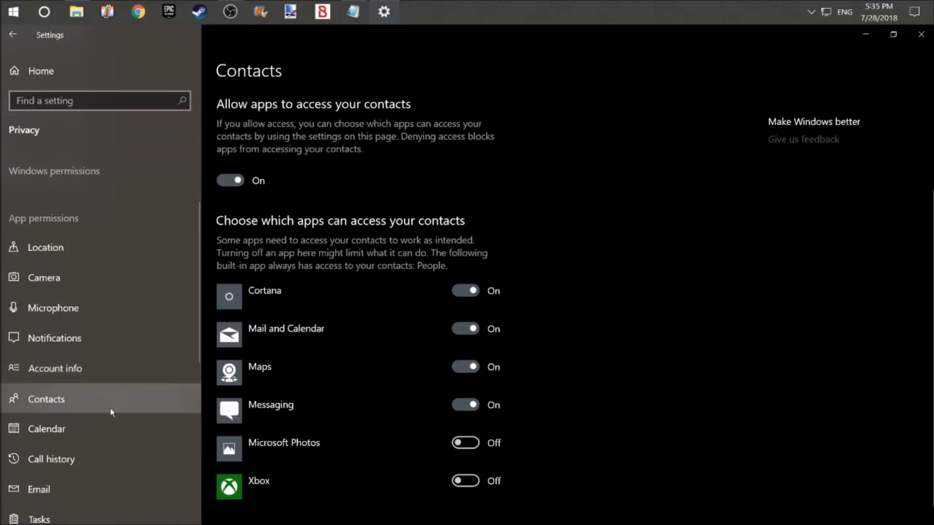
Turn off app access to contacts and to the calendar in the Privacy settings
click(231, 180)
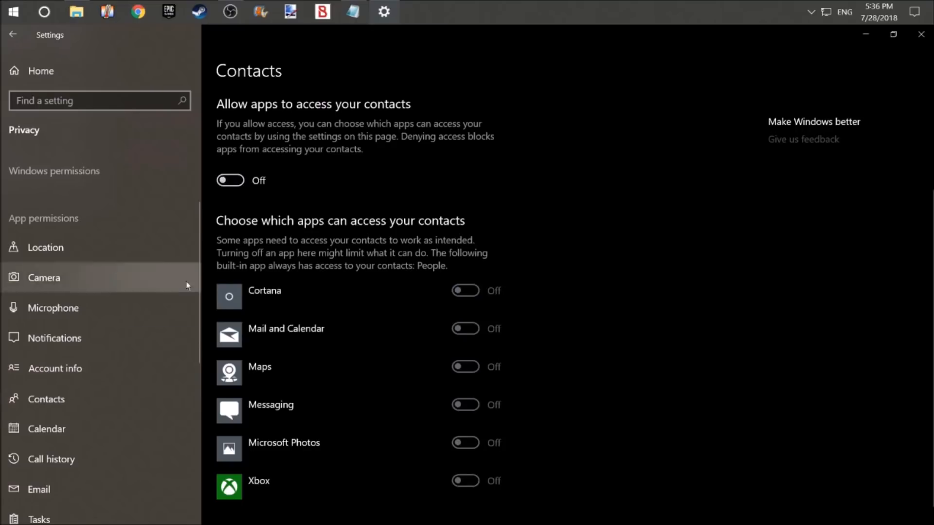
click(122, 421)
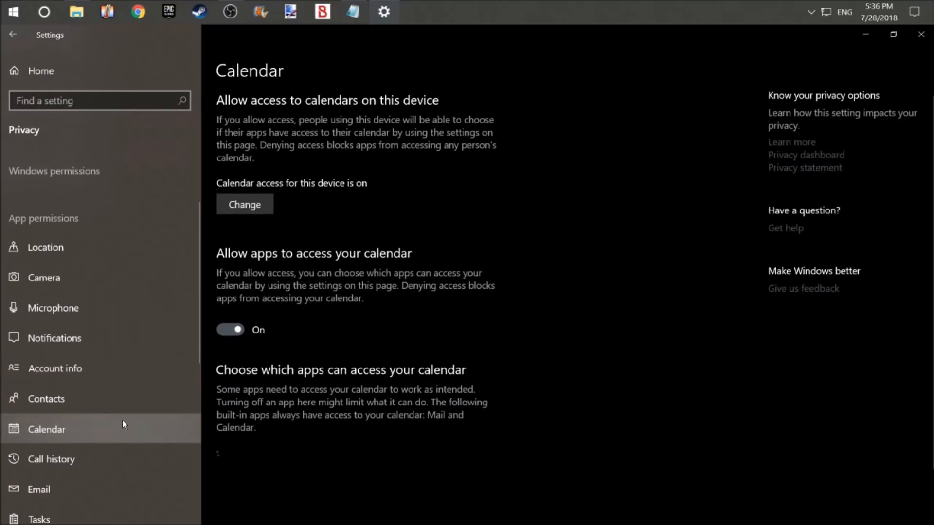
click(224, 331)
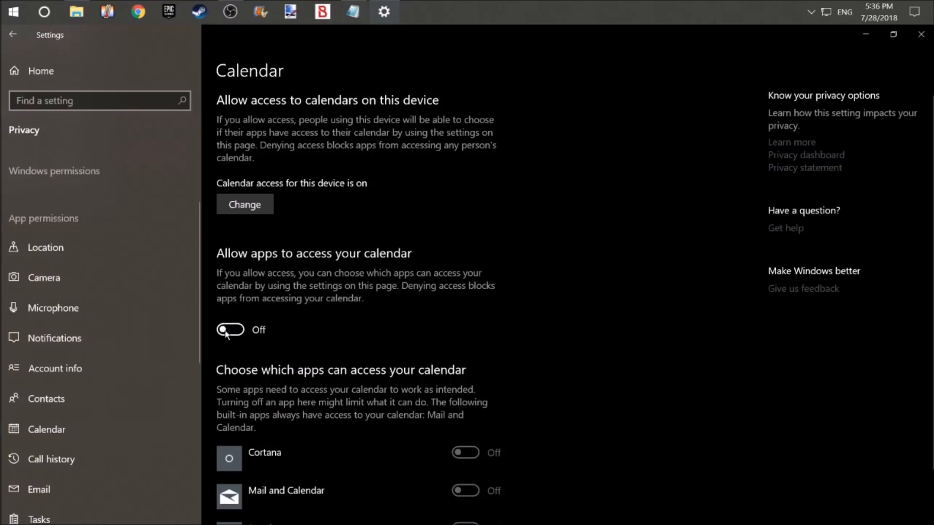
Turn off app access to call history and to email in the Privacy settings
scroll(156, 428, down, 2)
click(160, 408)
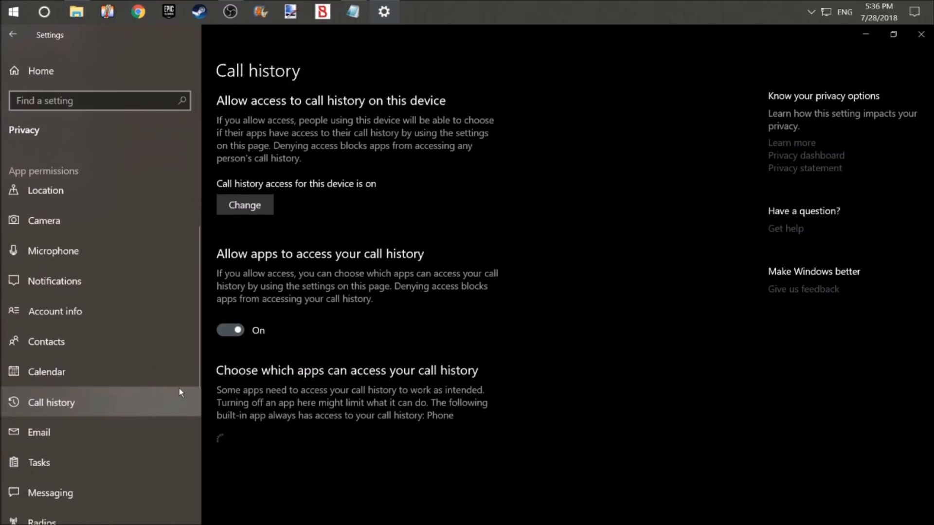
click(234, 334)
scroll(134, 409, down, 2)
click(139, 384)
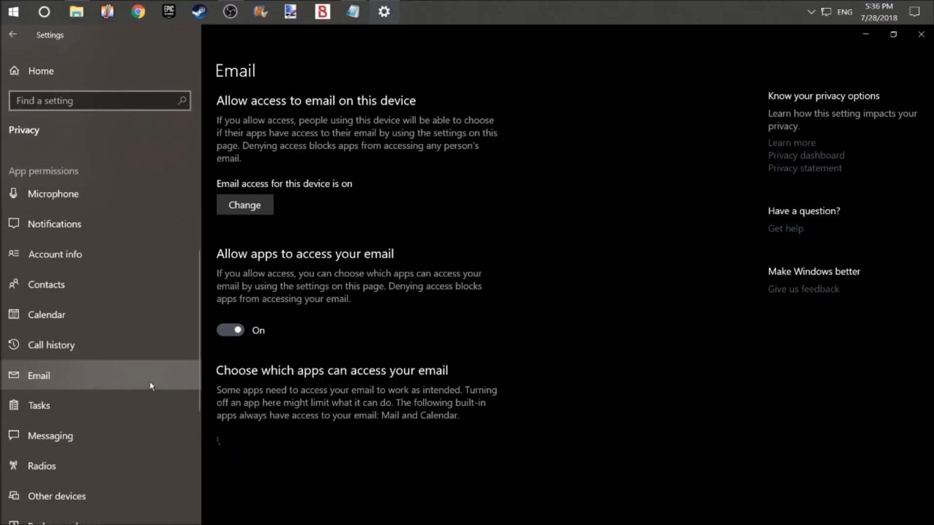
click(229, 331)
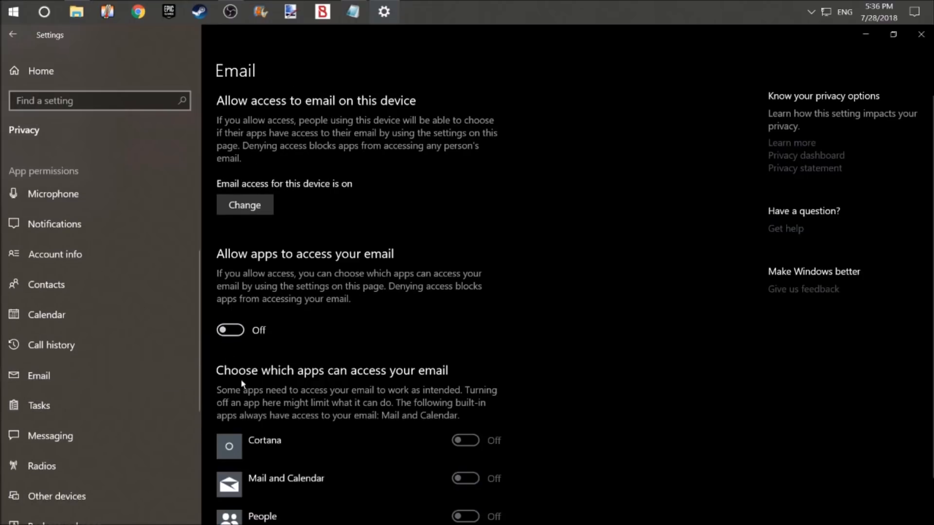
scroll(229, 336, down, 1)
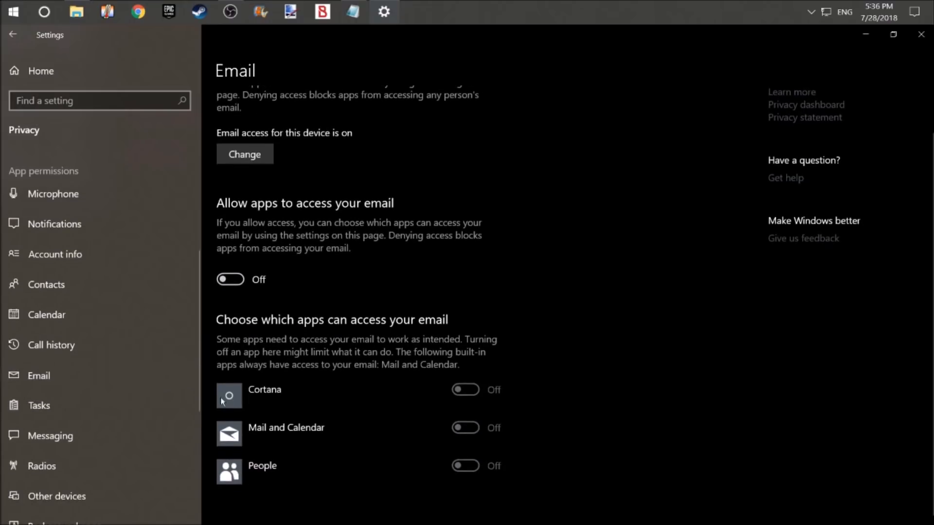
Turn off app access to tasks and block apps from reading or sending messages
click(113, 399)
click(229, 330)
scroll(118, 385, down, 1)
click(118, 385)
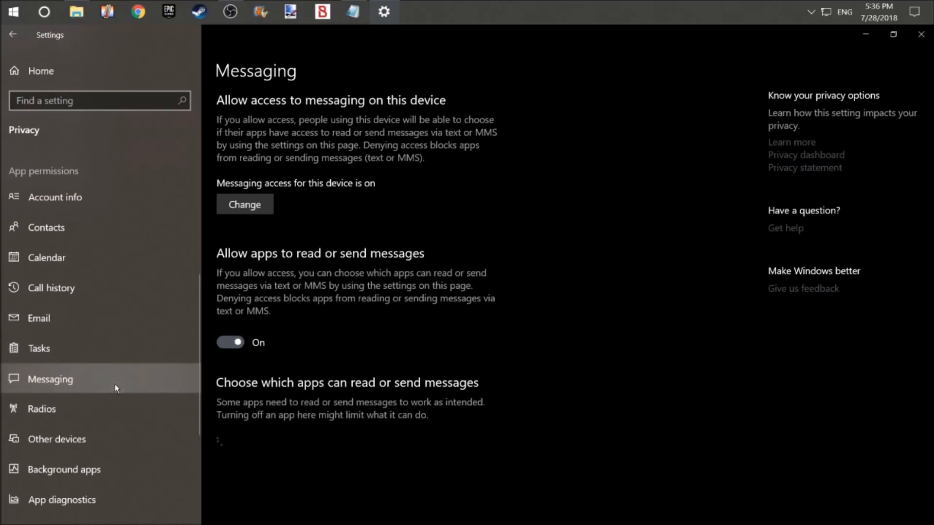
scroll(225, 357, down, 1)
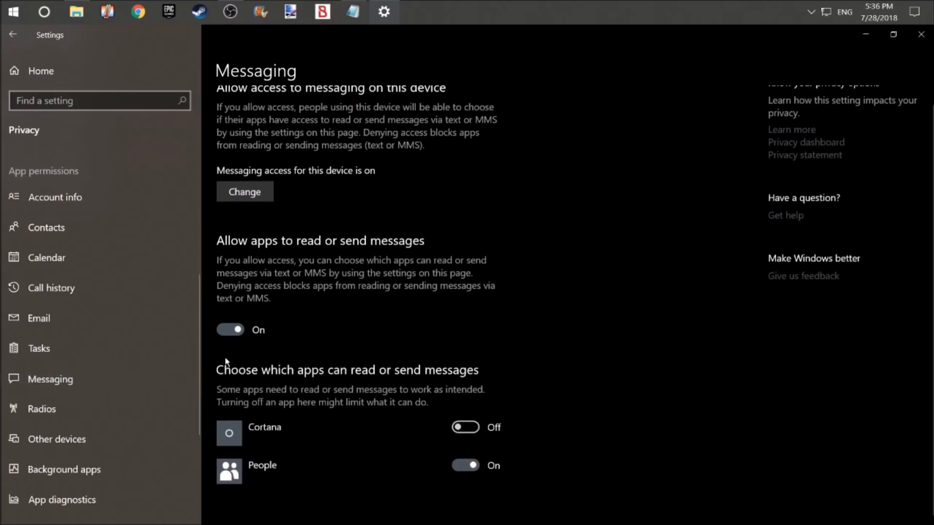
click(227, 331)
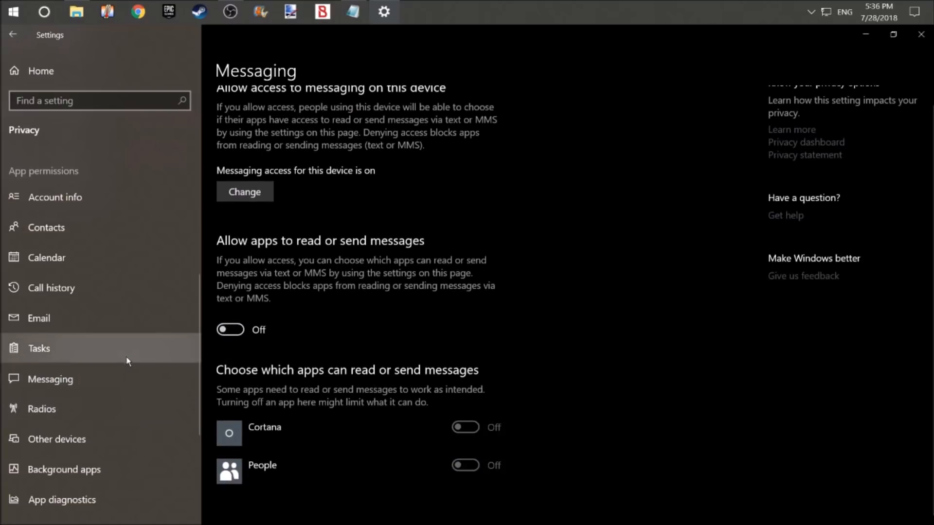
Turn off app control of radios and communication with unpaired devices
click(114, 404)
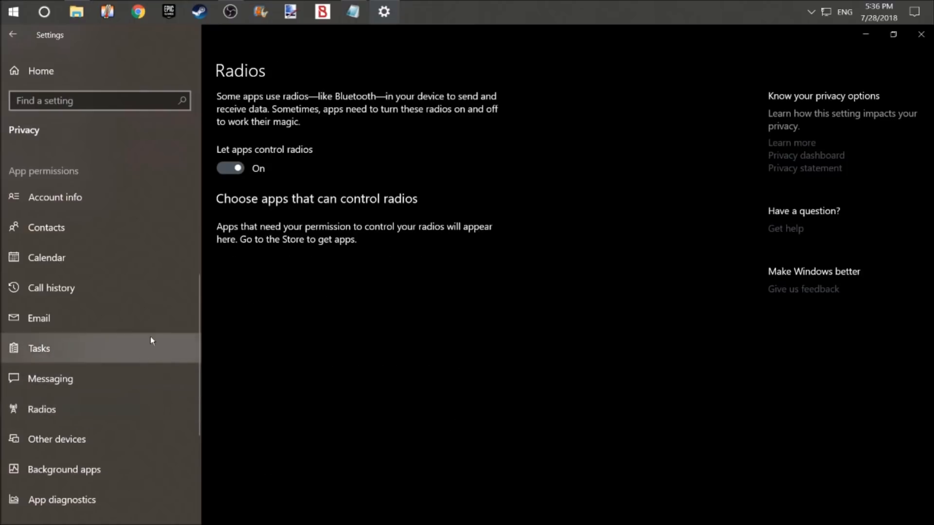
click(223, 171)
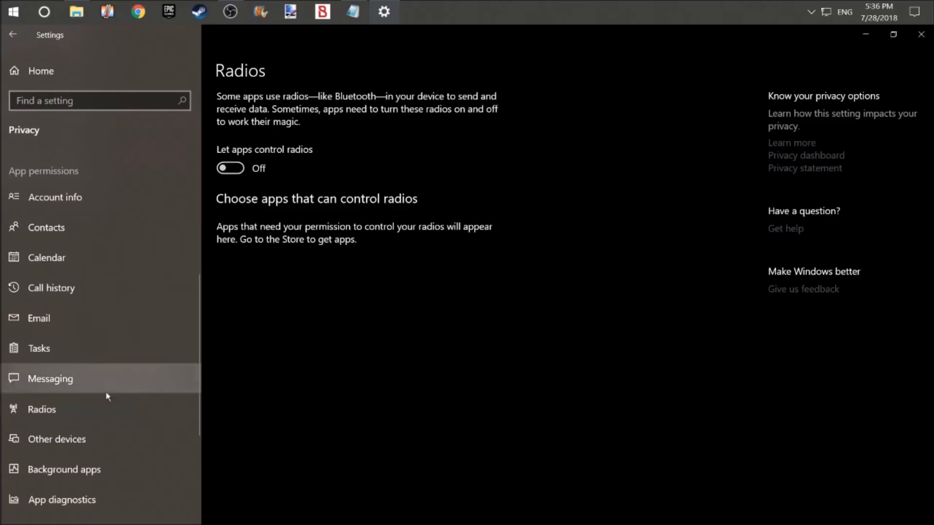
click(96, 441)
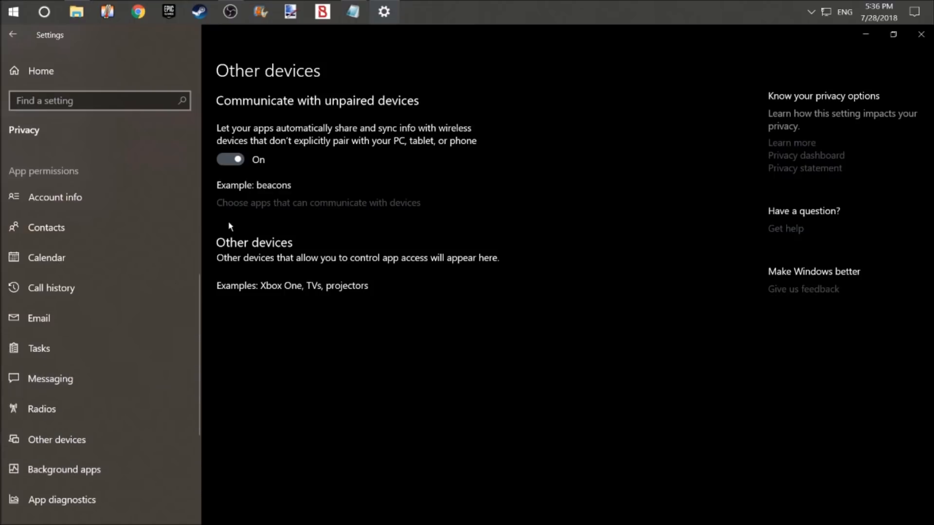
click(229, 161)
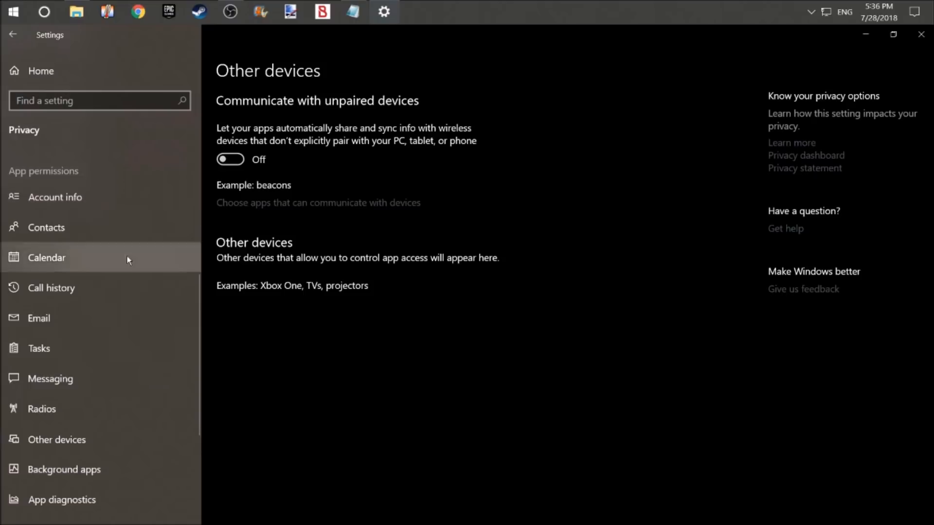
Review the background apps list and stop all apps from running in the background
click(106, 469)
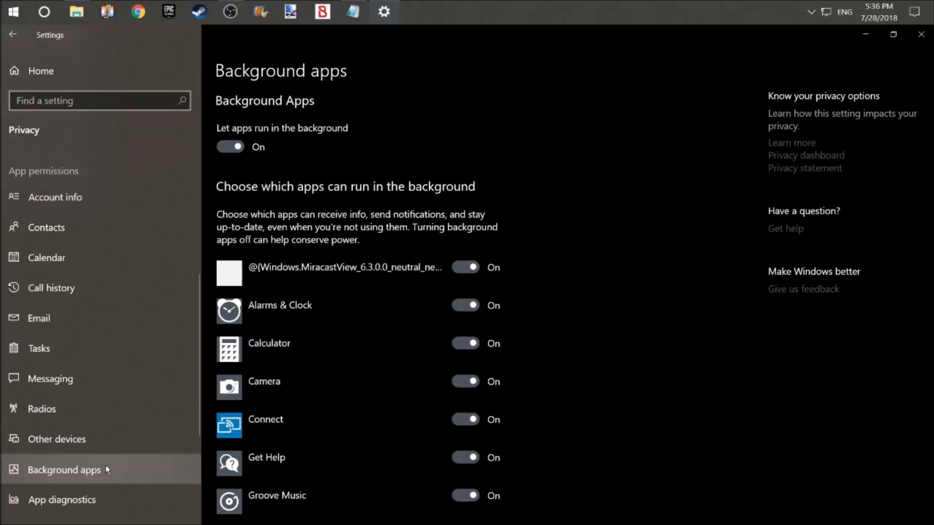
scroll(271, 365, down, 10)
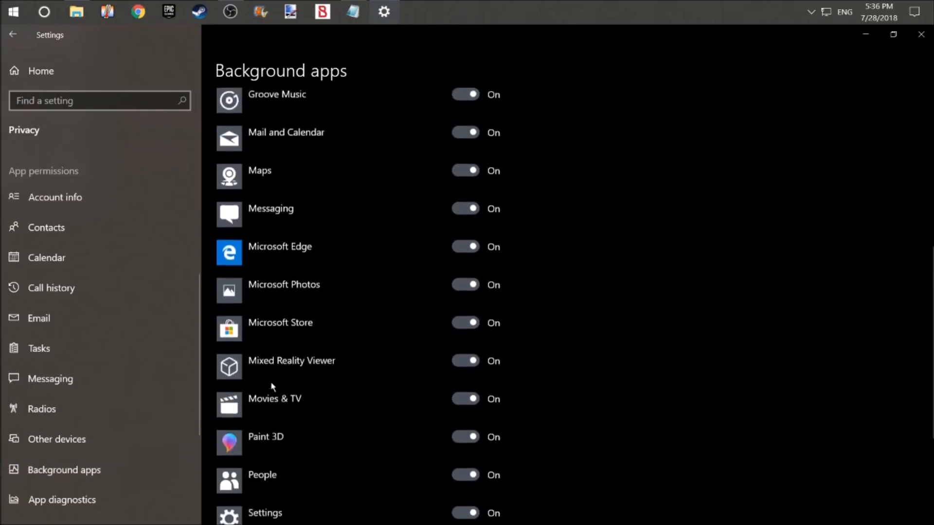
scroll(272, 387, up, 10)
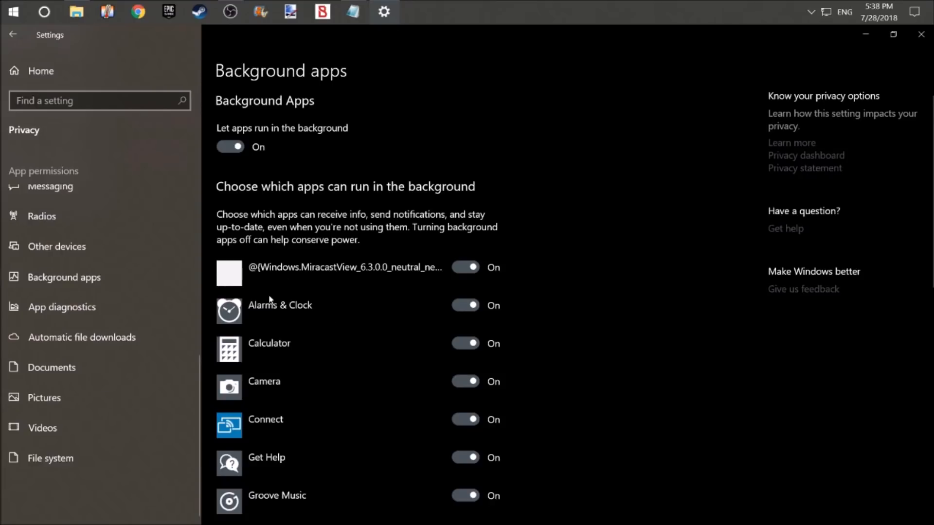
scroll(289, 297, down, 3)
scroll(293, 314, down, 5)
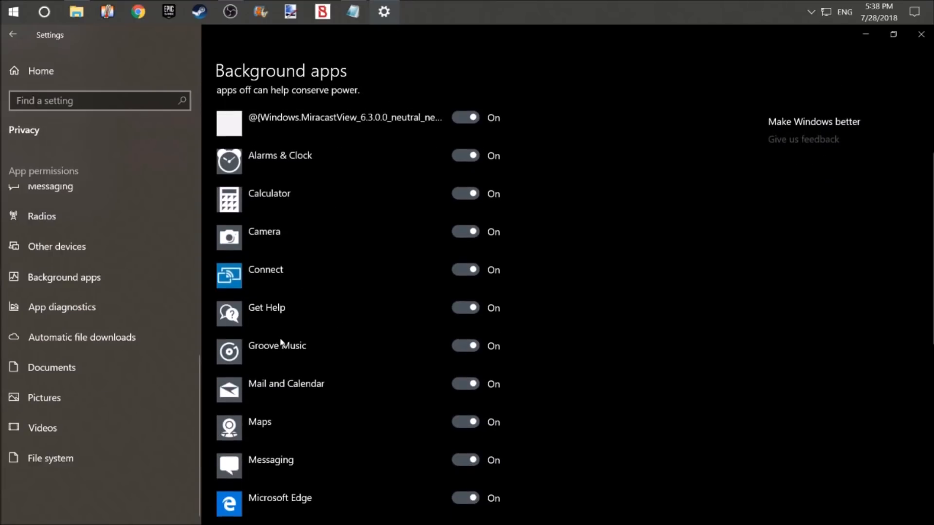
scroll(282, 419, down, 4)
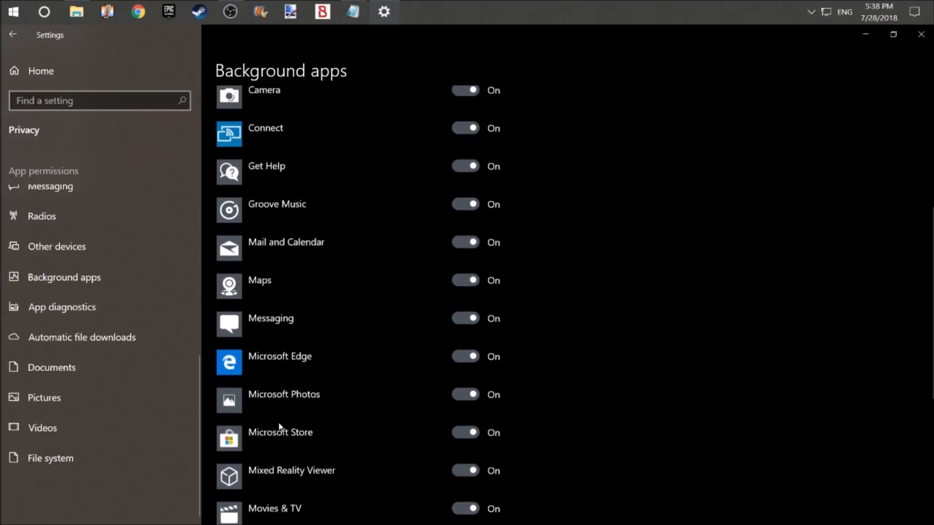
scroll(281, 421, down, 10)
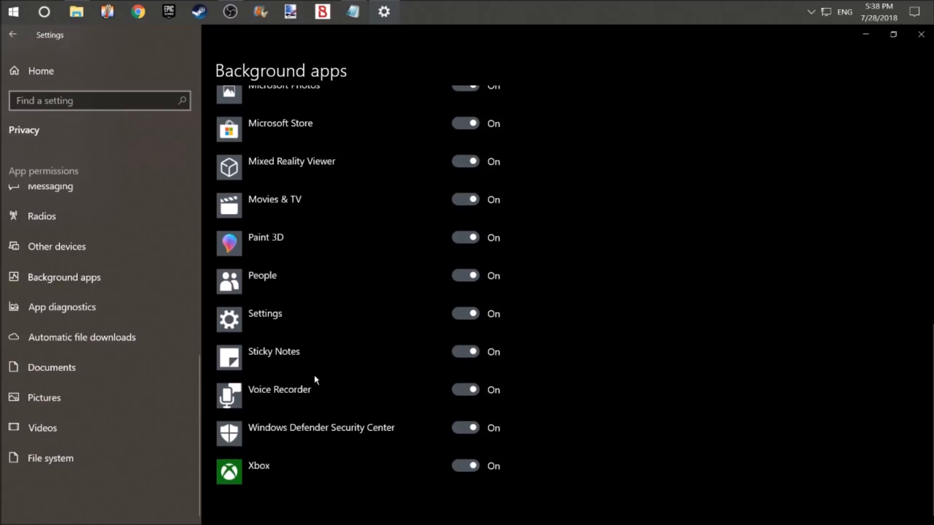
scroll(314, 387, up, 10)
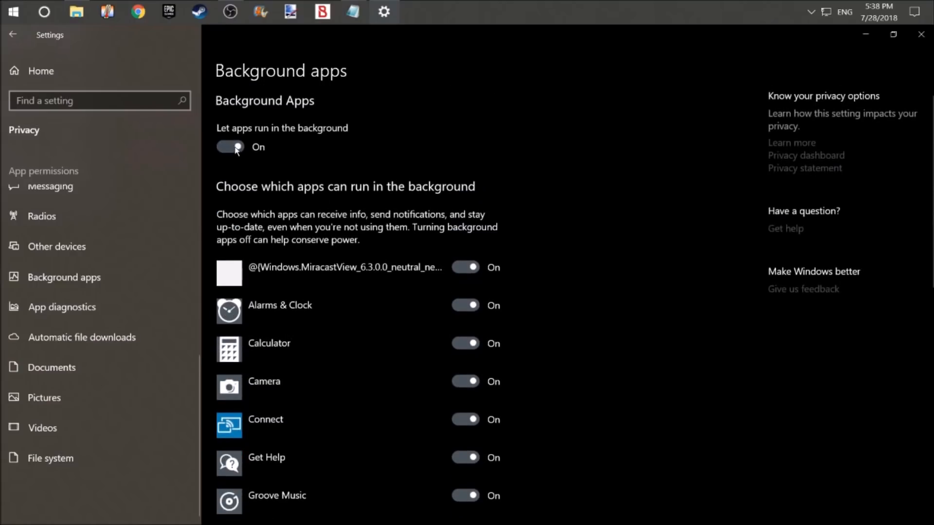
click(237, 150)
scroll(341, 320, down, 10)
scroll(348, 336, down, 1)
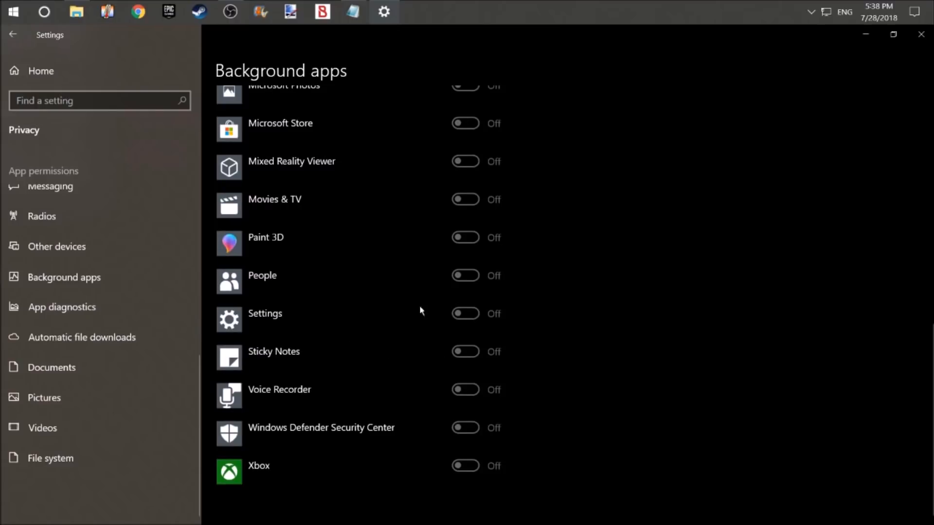
scroll(430, 311, up, 10)
scroll(363, 343, down, 1)
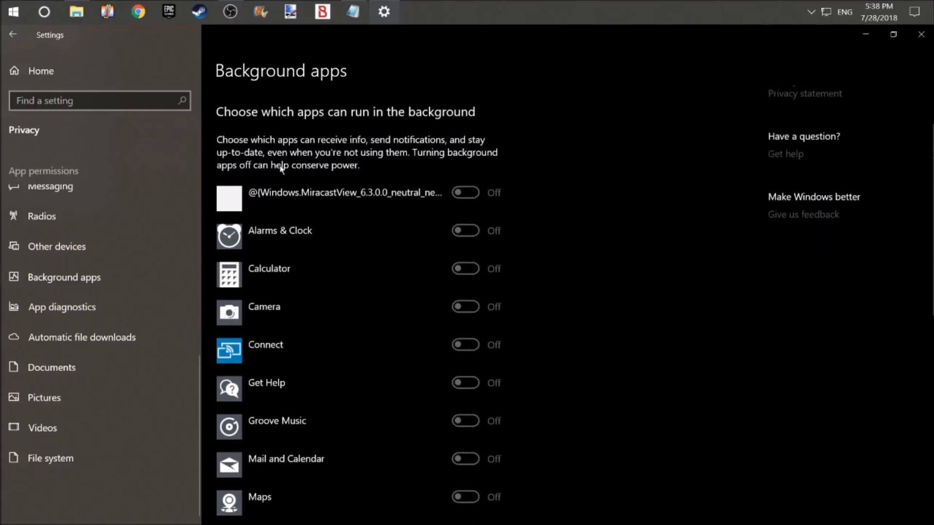
scroll(381, 300, down, 5)
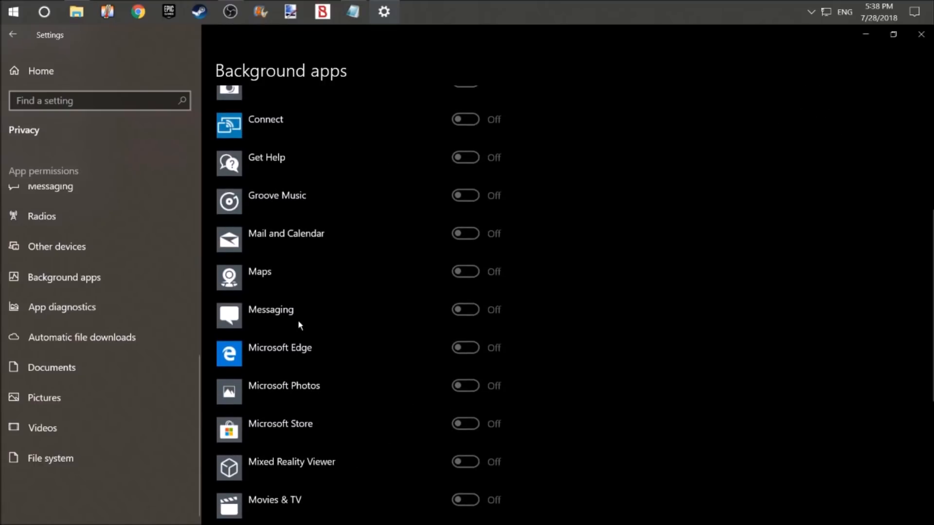
scroll(233, 87, down, 4)
Turn off app access to diagnostic information and to the documents library
click(105, 297)
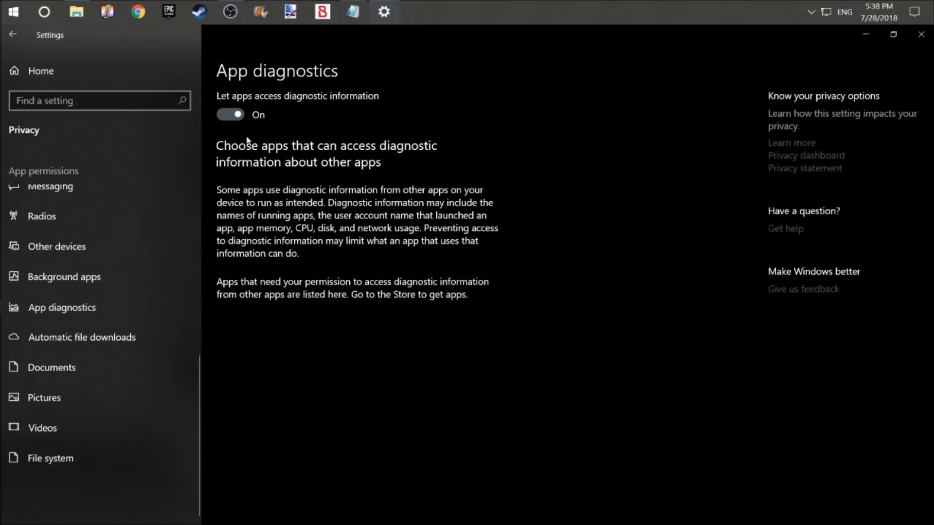
click(224, 117)
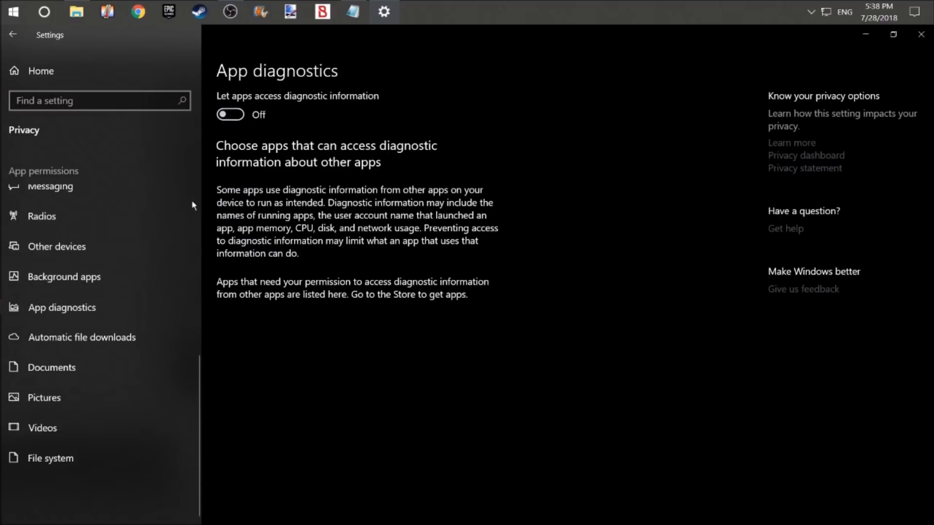
click(122, 332)
click(120, 376)
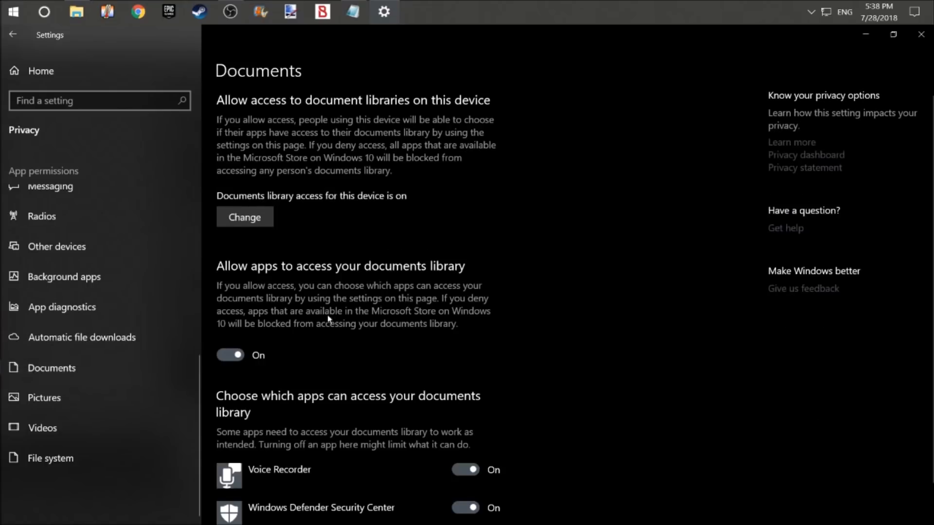
click(239, 357)
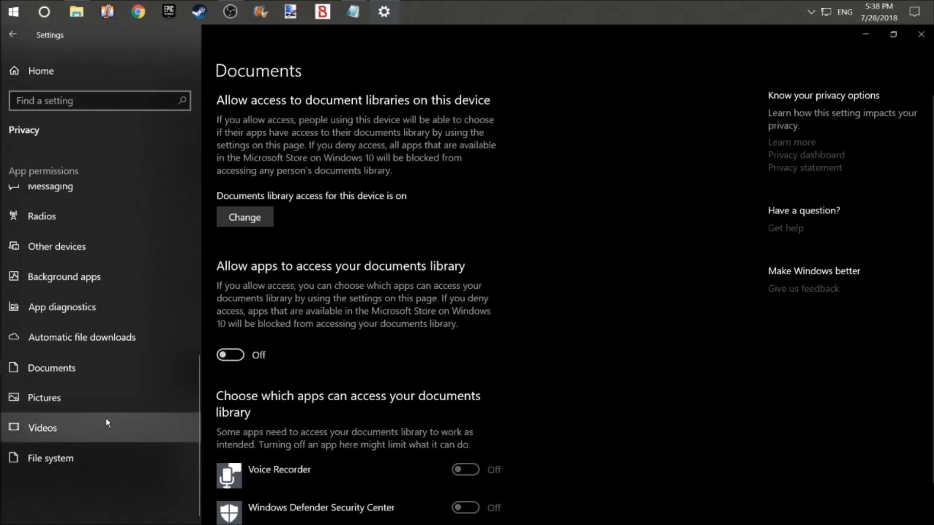
Check the pictures library permissions and turn off app access to the videos library
click(121, 396)
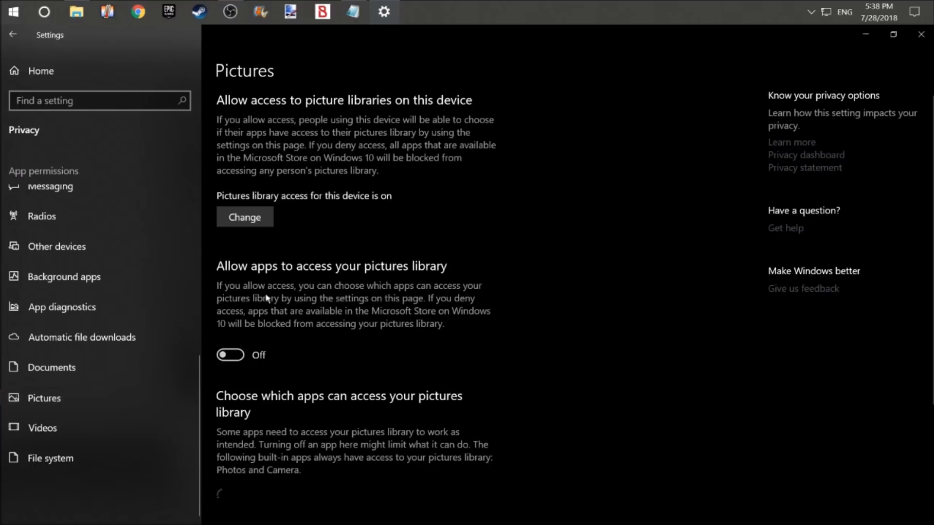
scroll(292, 349, down, 2)
scroll(291, 346, down, 2)
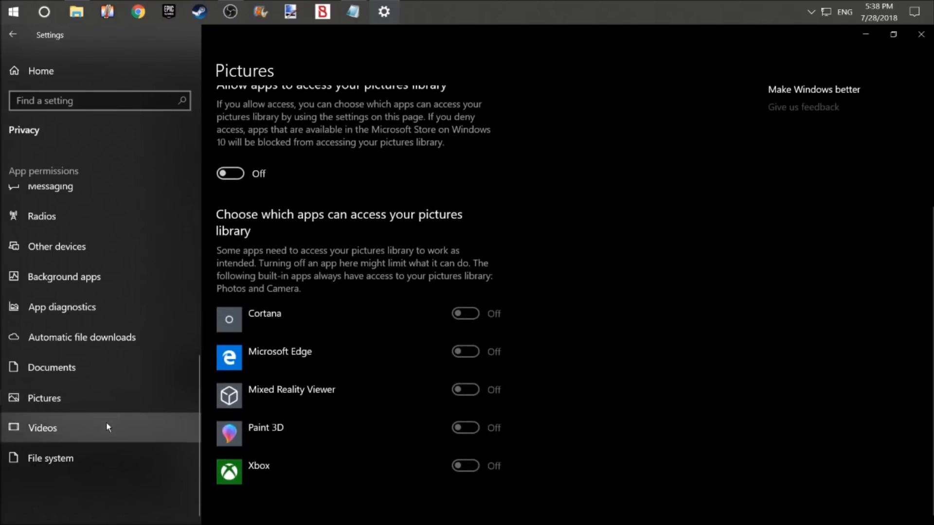
click(106, 421)
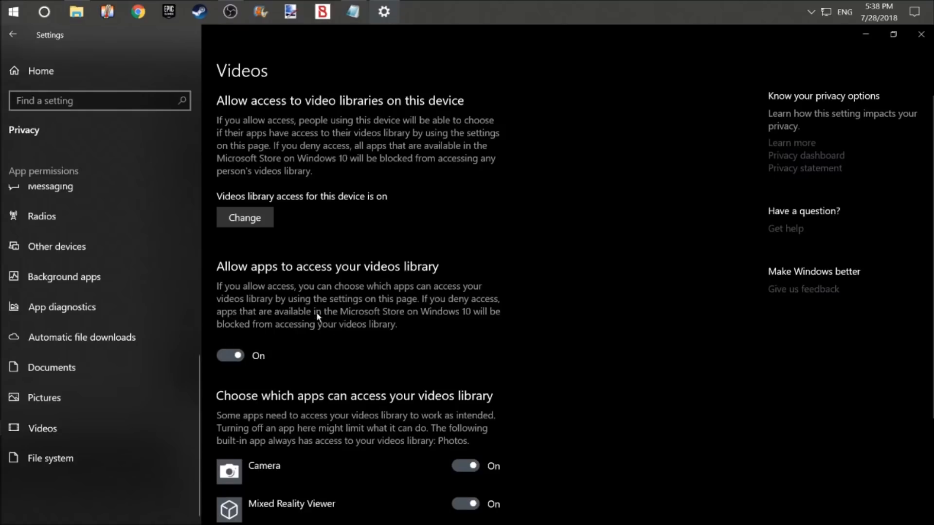
click(229, 356)
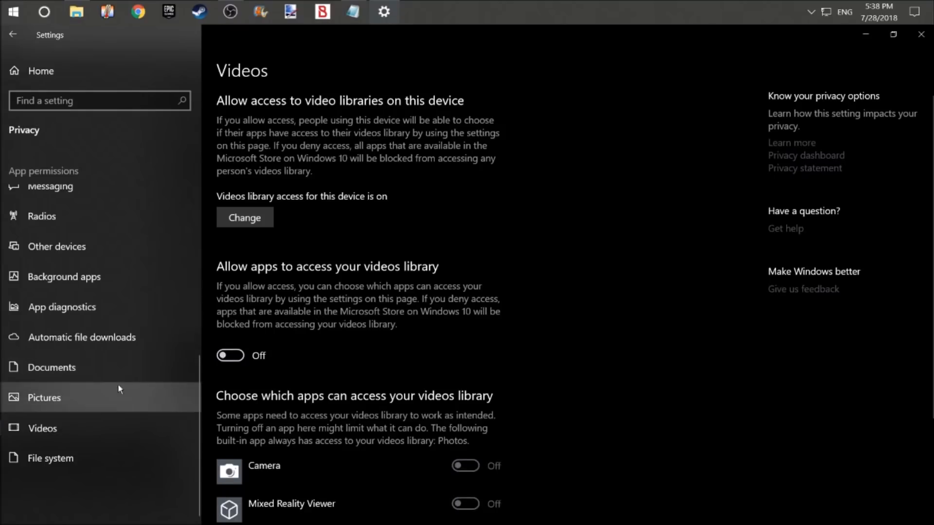
Turn off app access to the file system in the Privacy settings
click(82, 456)
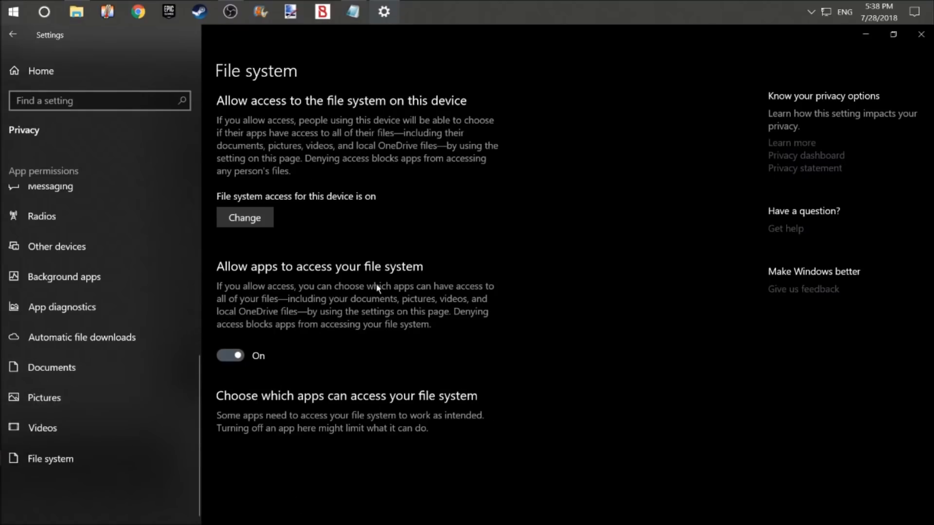
click(230, 356)
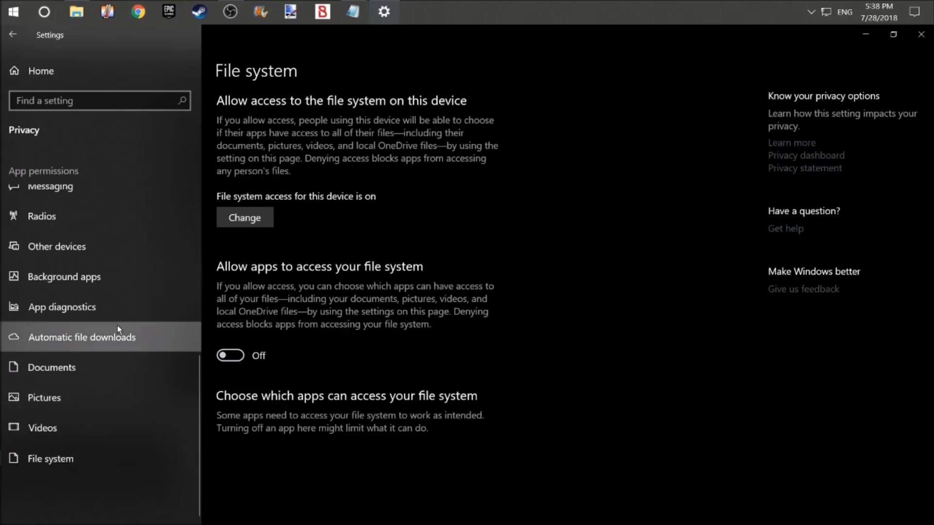
click(179, 327)
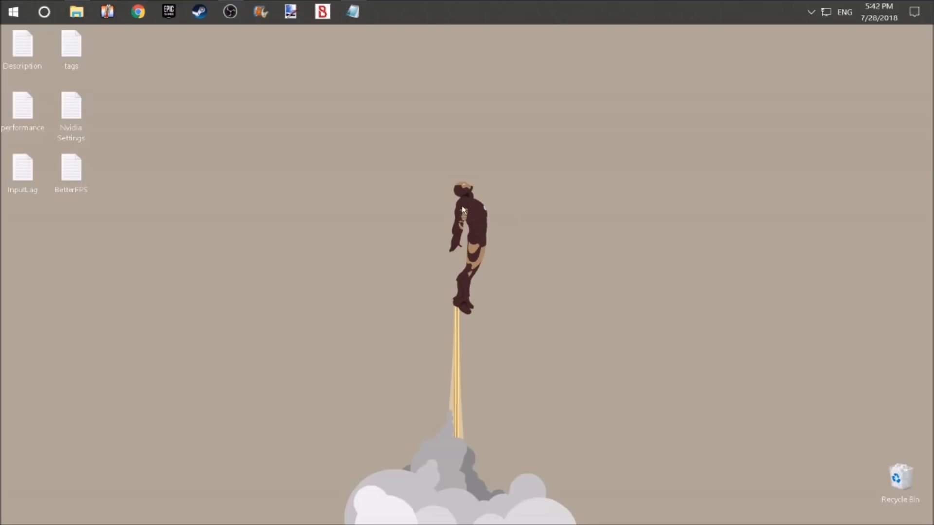
In the system Notifications & actions settings, turn off lock screen notifications and lock screen reminders and incoming VoIP calls
click(14, 11)
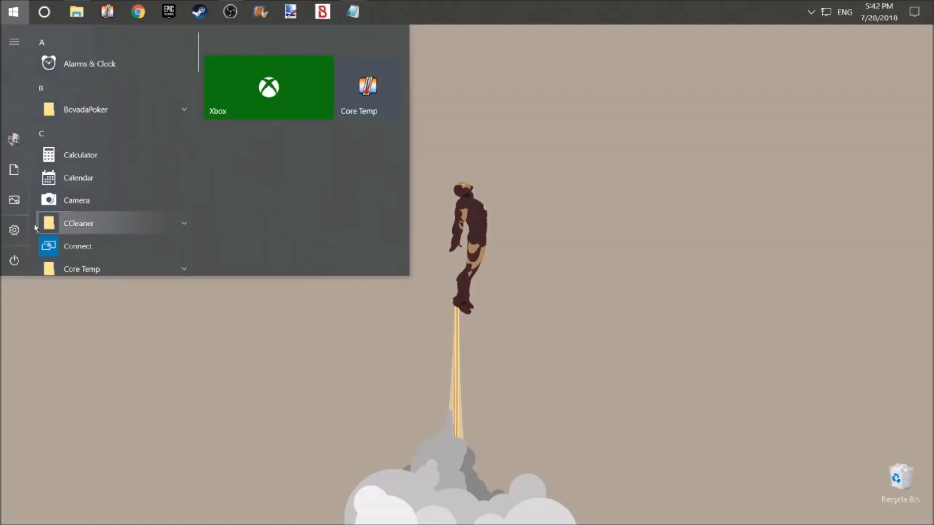
click(15, 230)
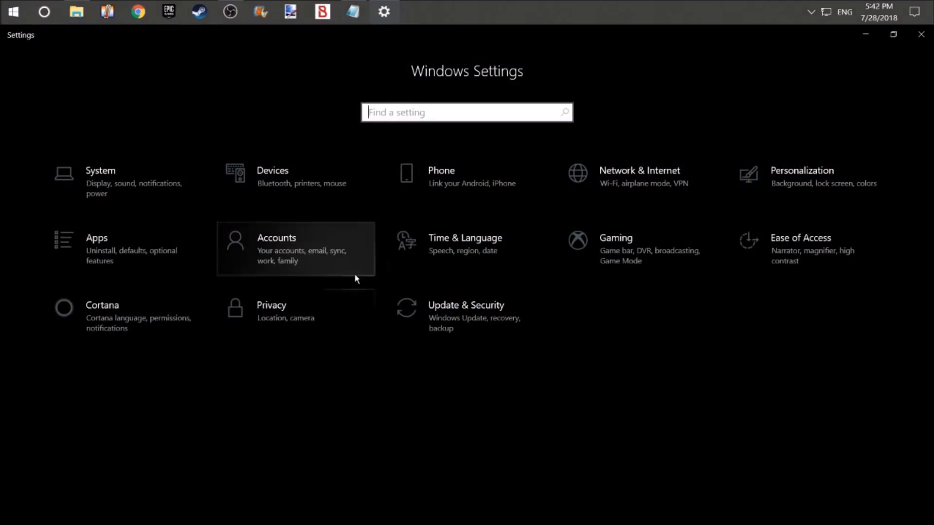
click(136, 208)
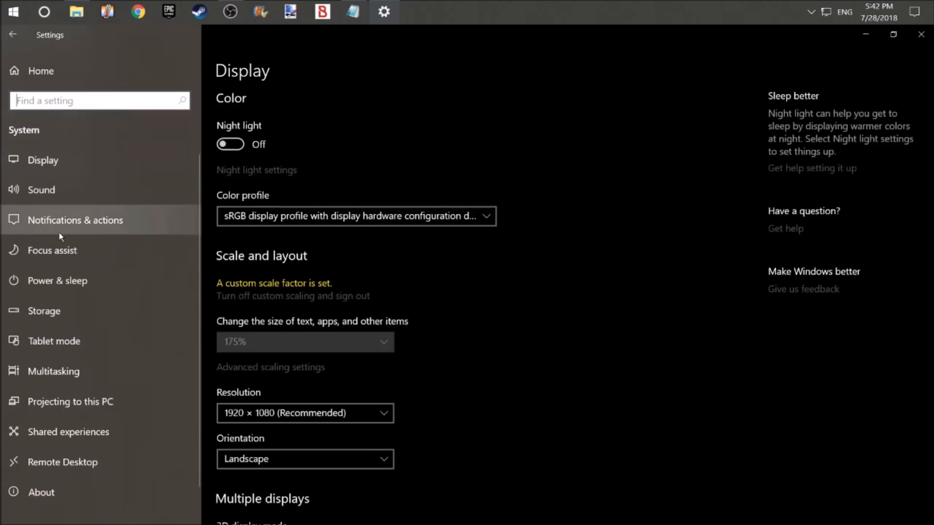
click(142, 231)
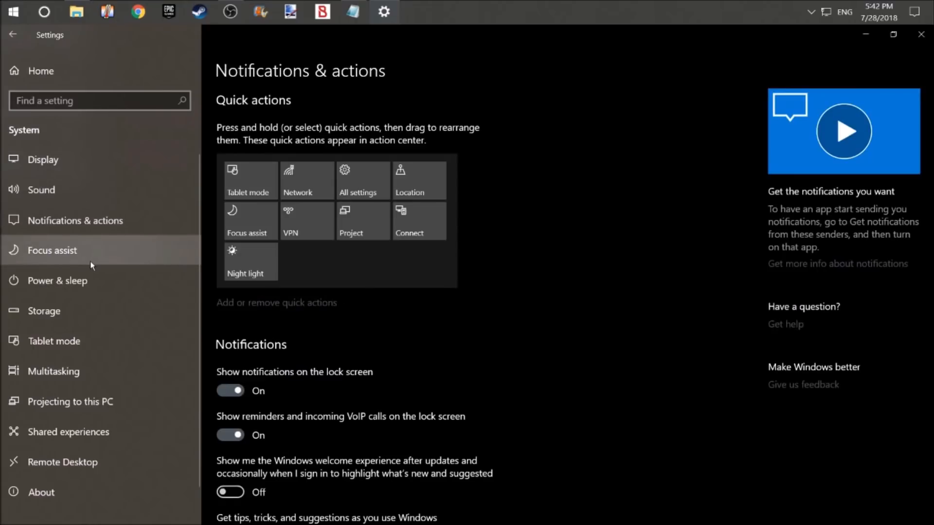
scroll(288, 270, down, 2)
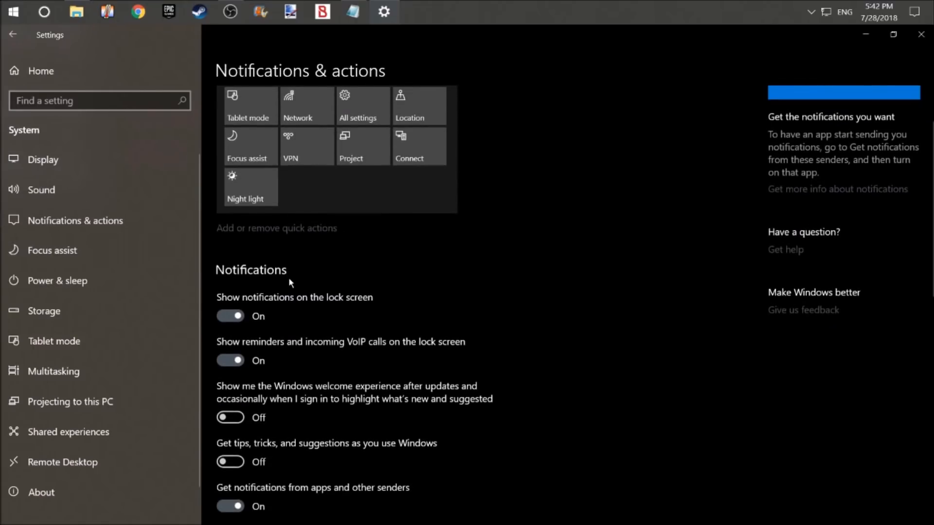
scroll(289, 281, down, 2)
click(229, 241)
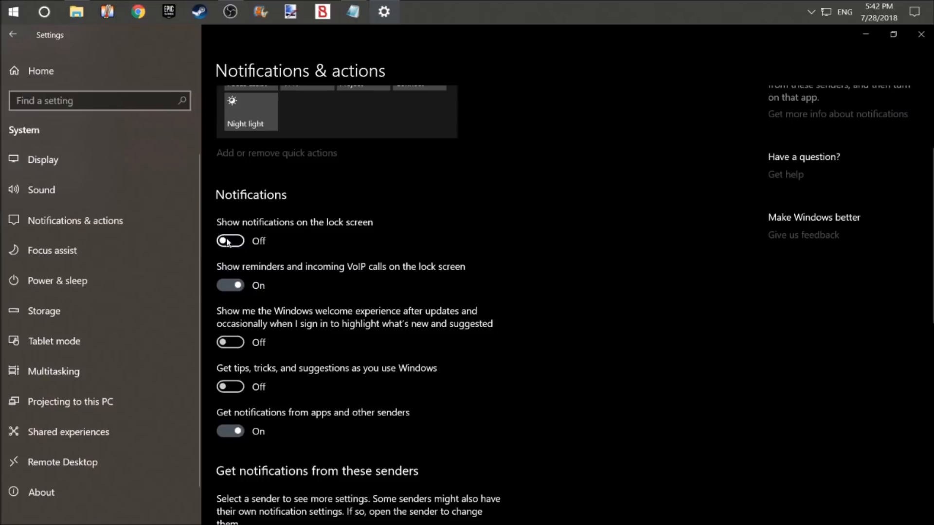
click(230, 287)
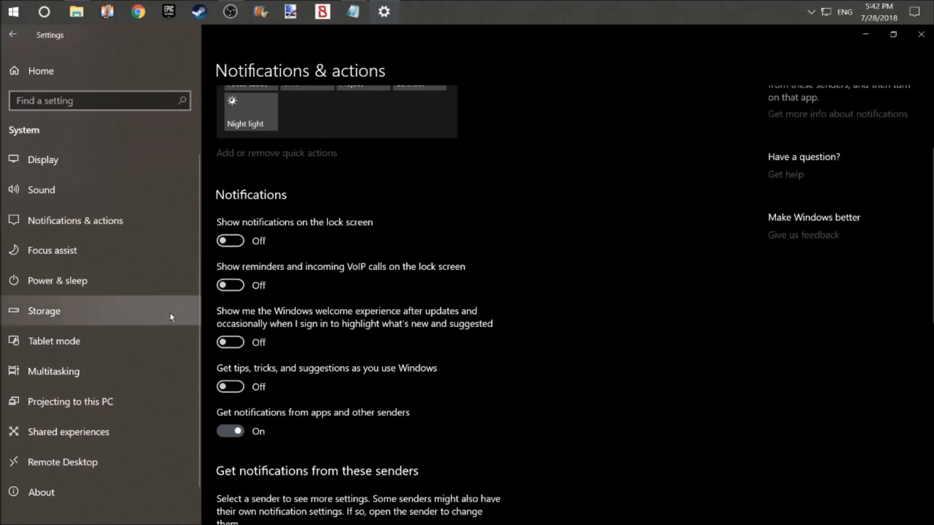
Turn off notifications from apps and other senders, and review the list of individual senders
scroll(276, 343, down, 2)
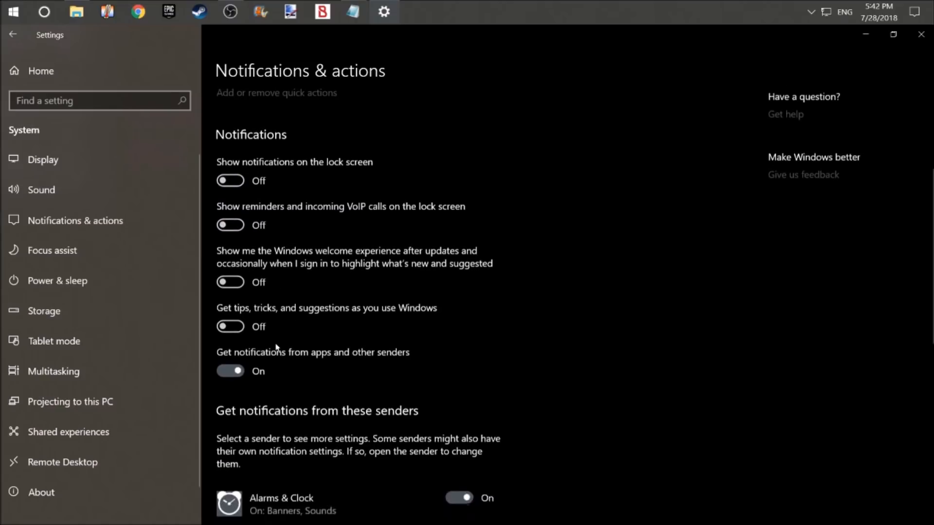
click(242, 360)
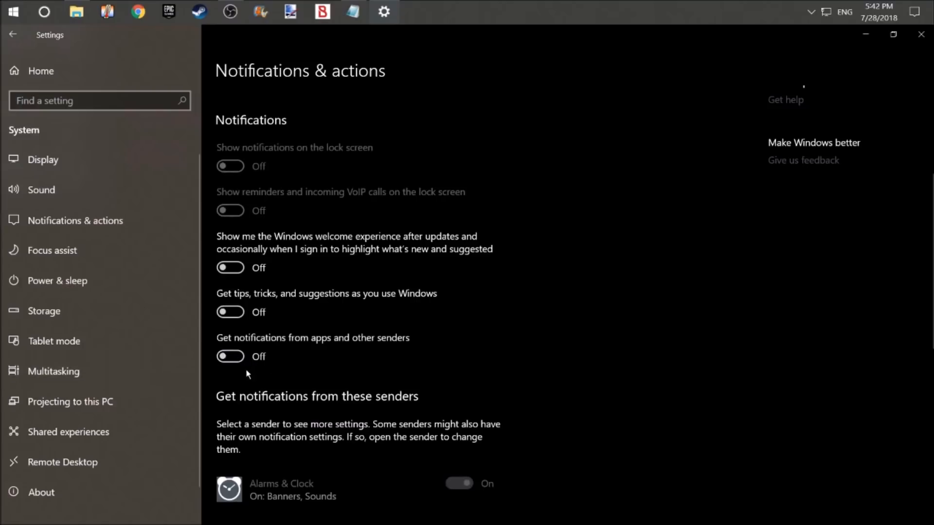
scroll(248, 369, down, 4)
scroll(247, 368, down, 8)
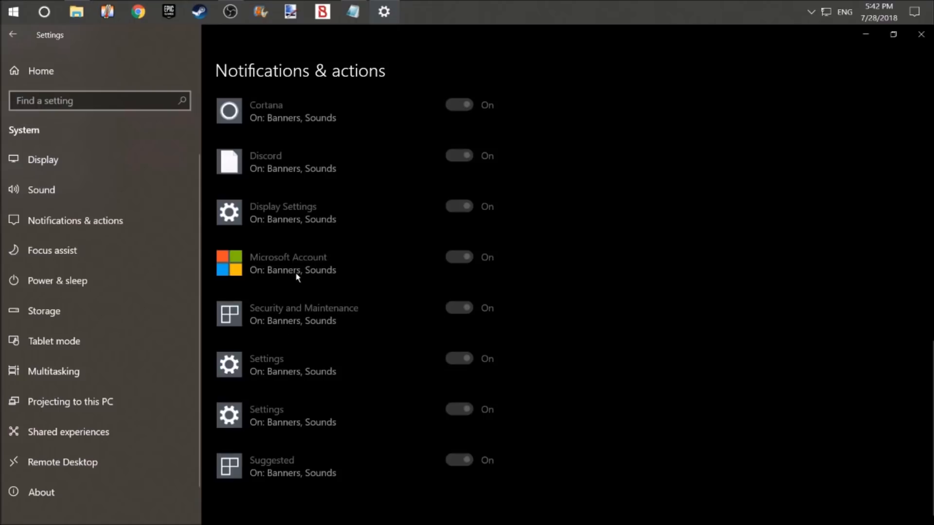
scroll(290, 286, up, 4)
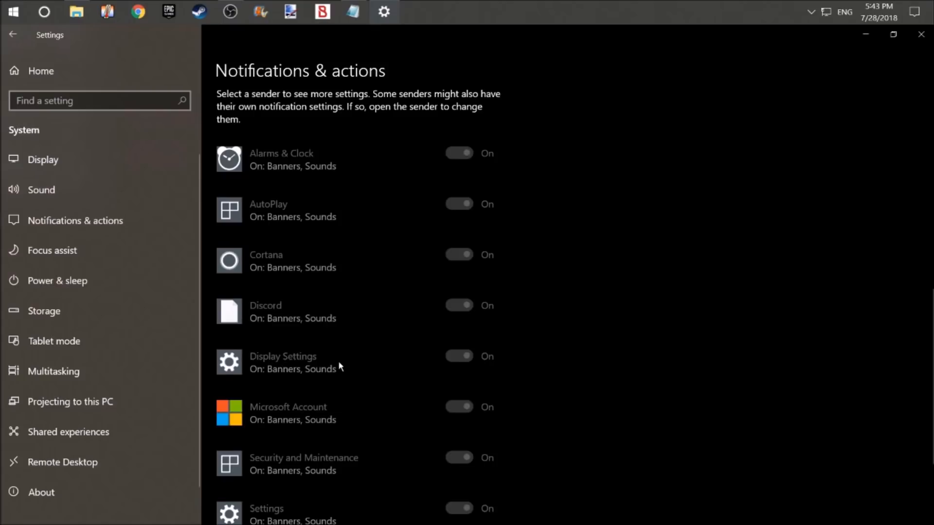
scroll(485, 380, up, 10)
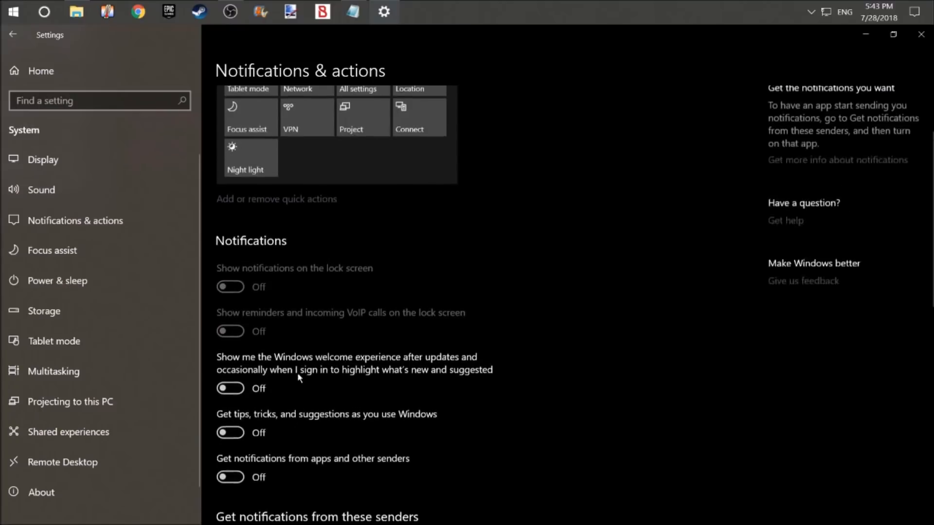
scroll(296, 372, up, 2)
scroll(306, 325, down, 3)
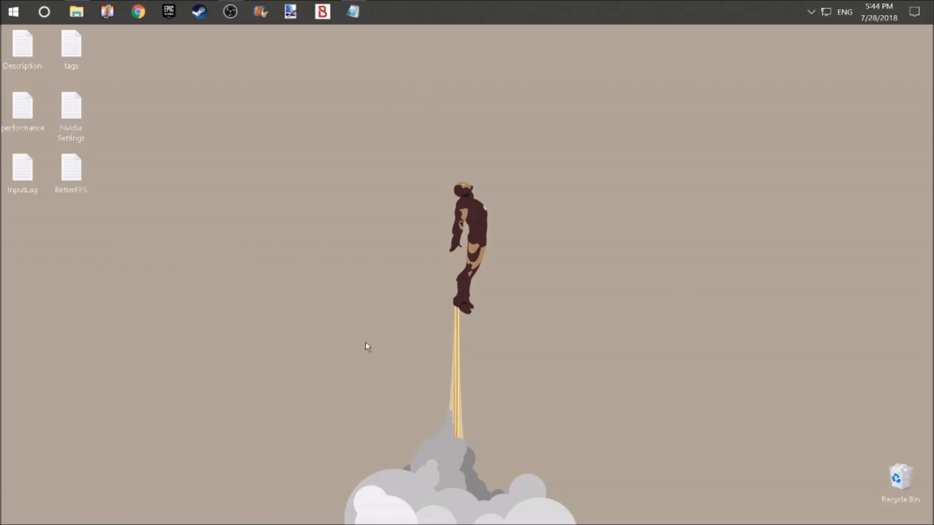
click(810, 11)
right_click(835, 36)
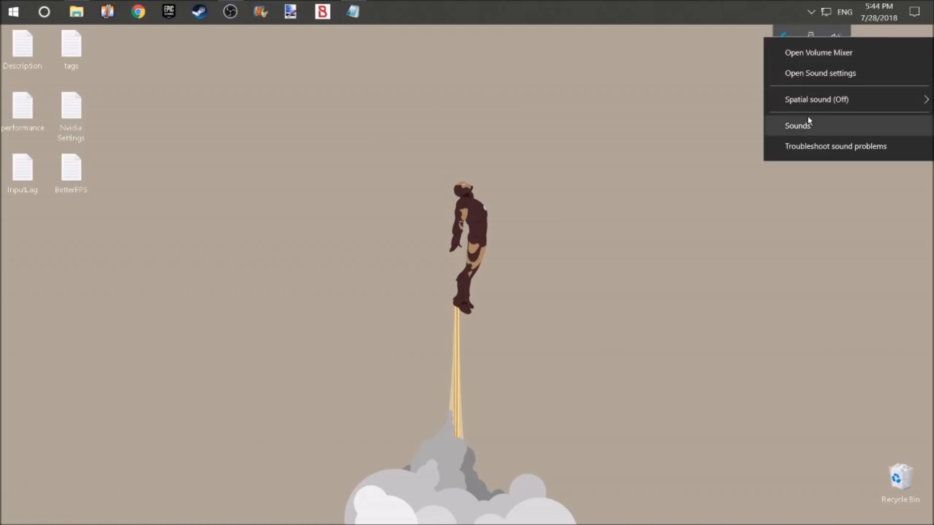
click(798, 126)
drag(246, 126, 459, 126)
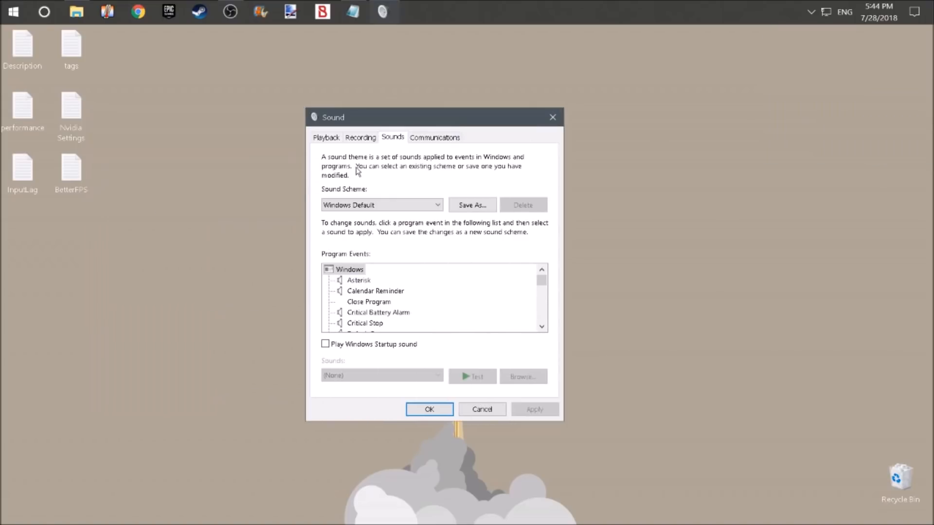
click(553, 118)
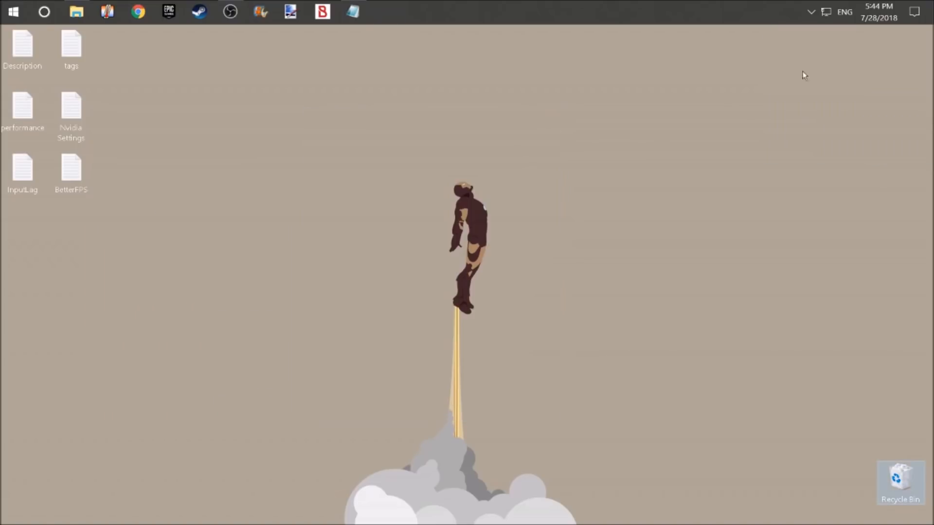
Open the Windows Sound dialog, check the recording devices, and bring up the playback devices down to the HyperX headset
click(810, 14)
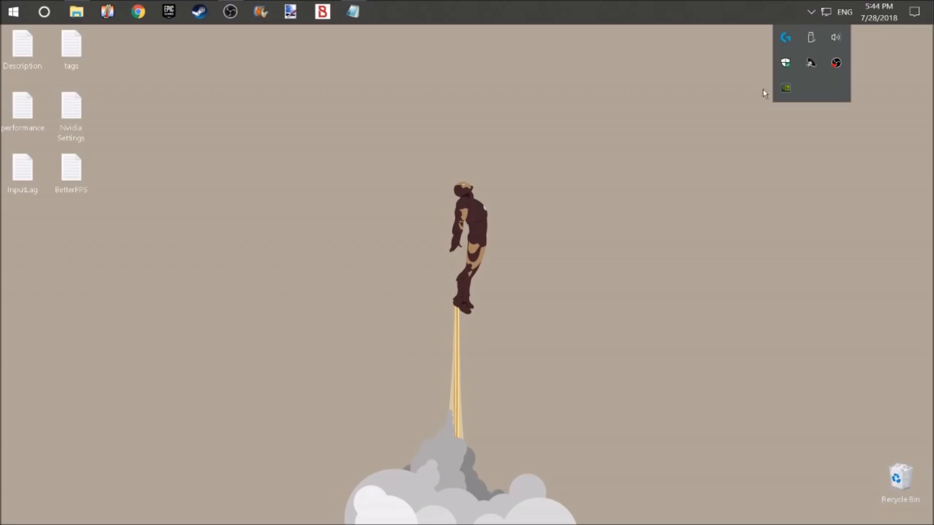
right_click(835, 37)
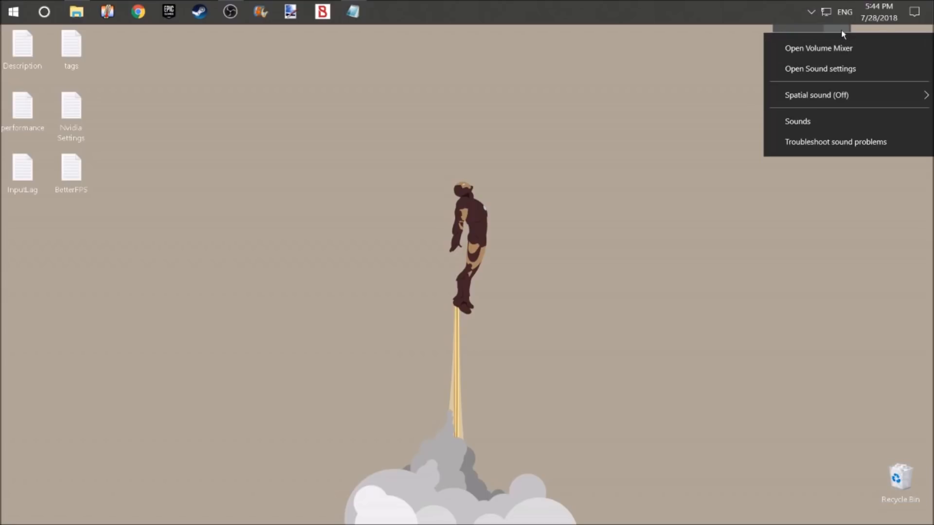
key(Escape)
right_click(838, 33)
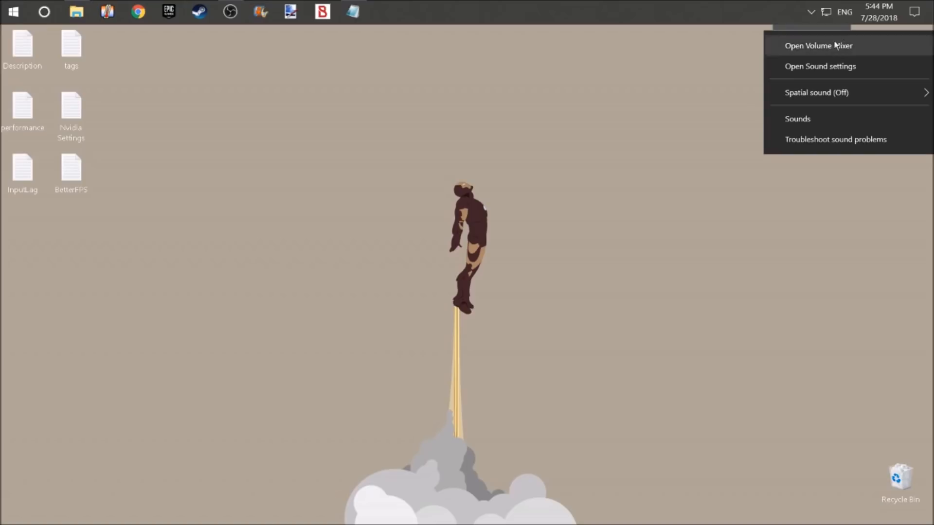
click(811, 114)
drag(188, 46, 517, 80)
click(412, 98)
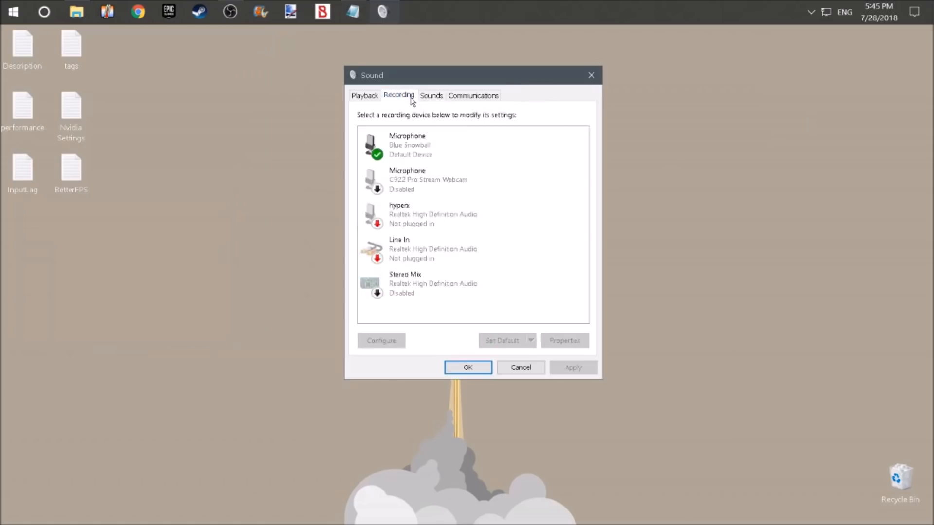
click(370, 97)
scroll(461, 295, down, 1)
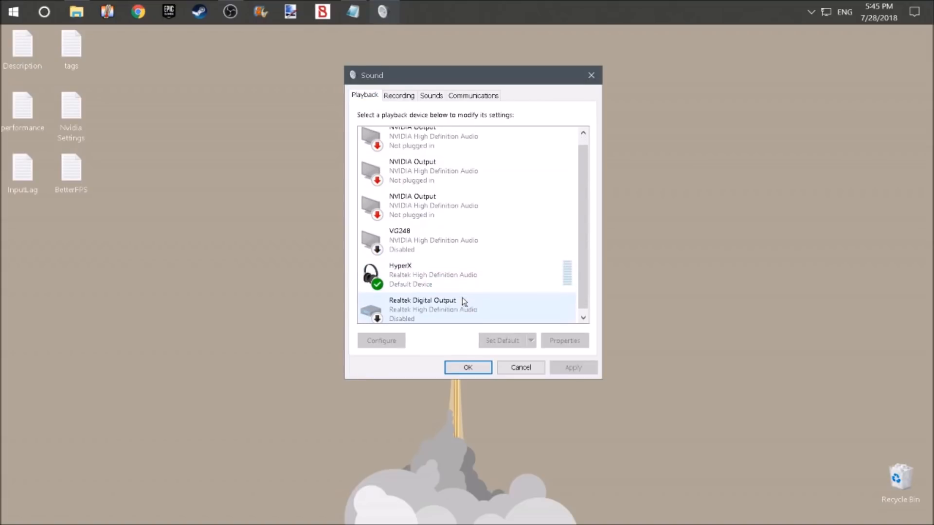
right_click(439, 279)
click(461, 360)
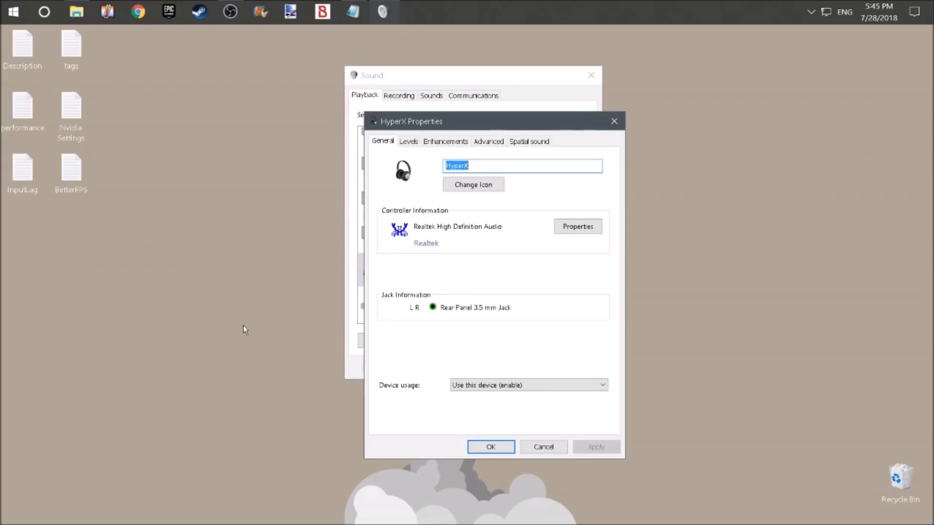
click(608, 125)
Set the HyperX playback device's default format to 16 bit, 44100 Hz (CD Quality) and apply the change
right_click(453, 267)
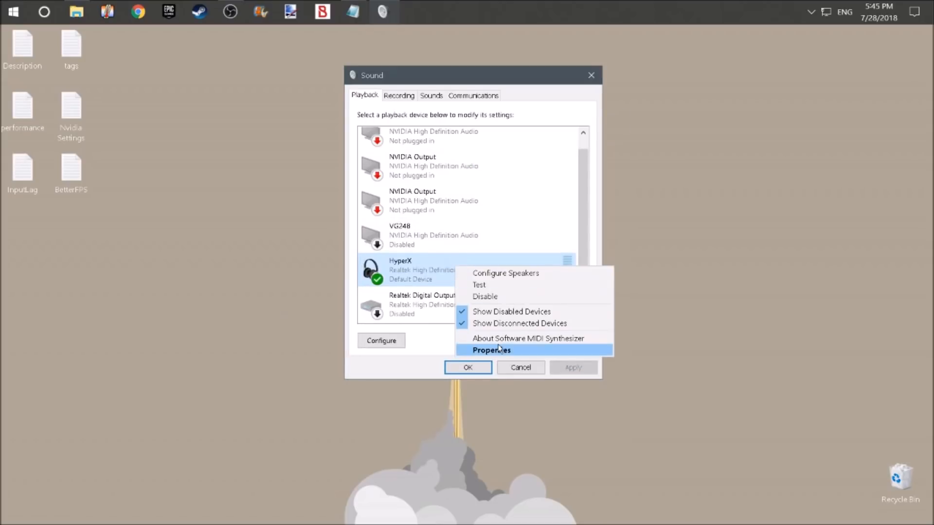
click(482, 349)
click(489, 142)
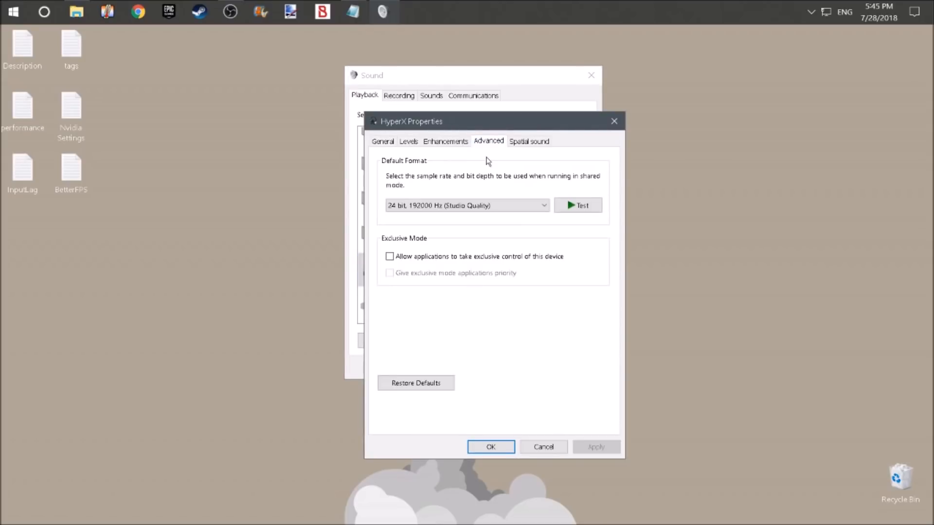
click(466, 208)
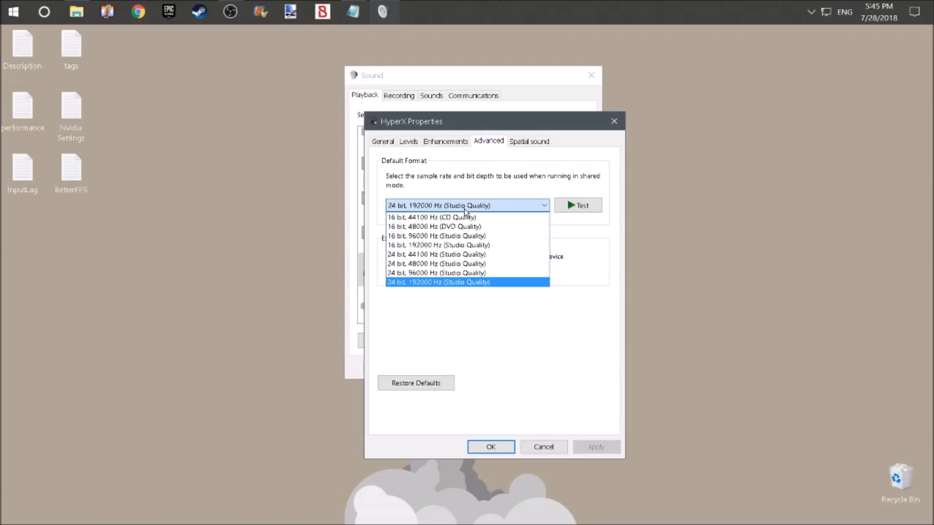
click(432, 220)
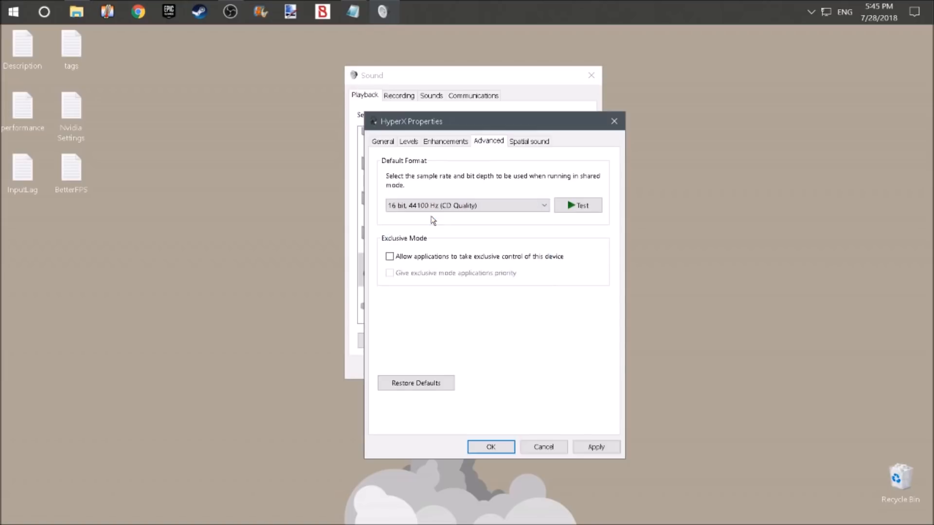
click(444, 206)
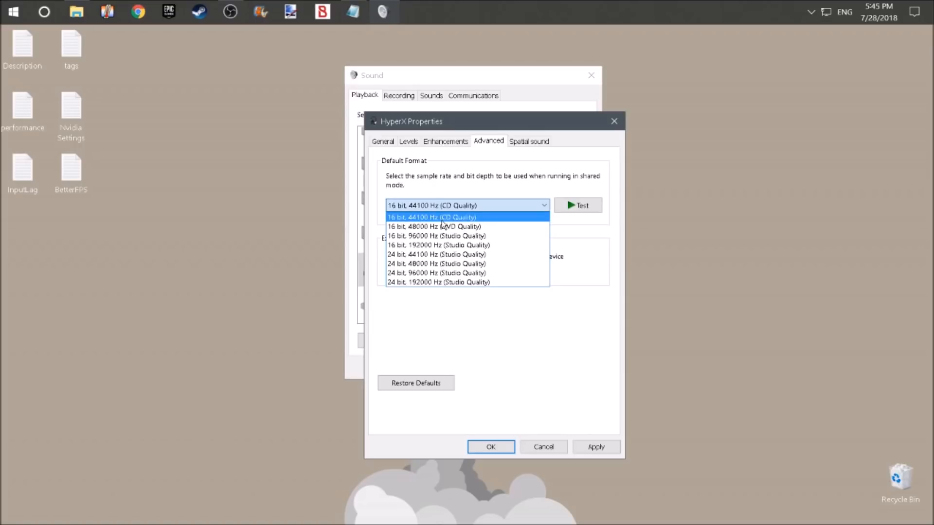
click(463, 219)
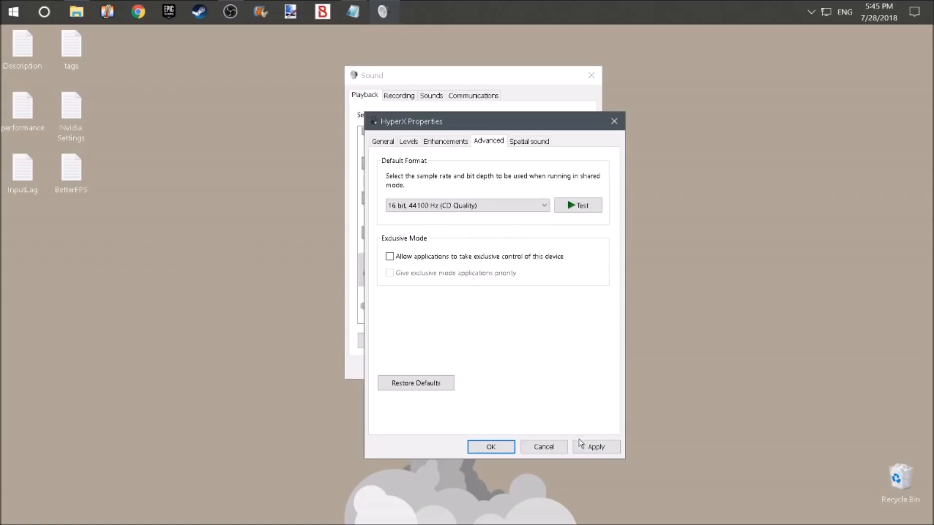
click(598, 447)
click(508, 331)
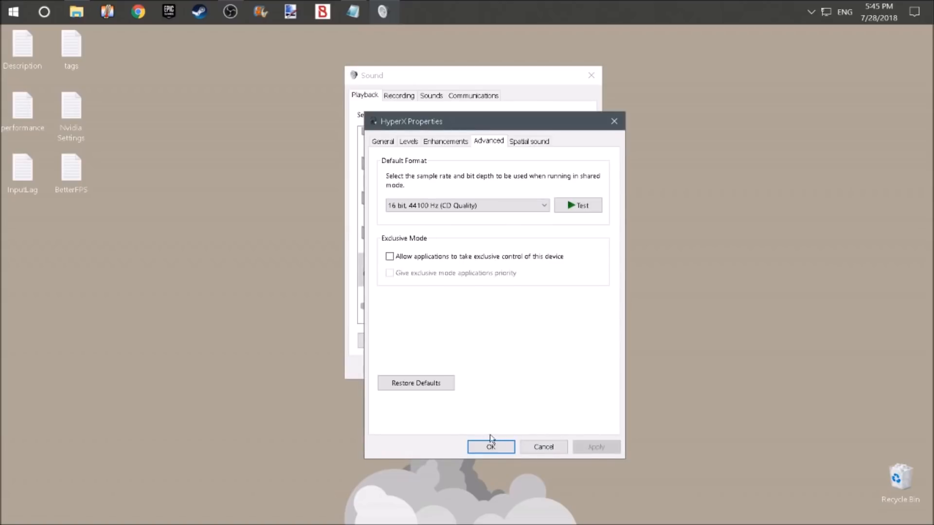
click(491, 445)
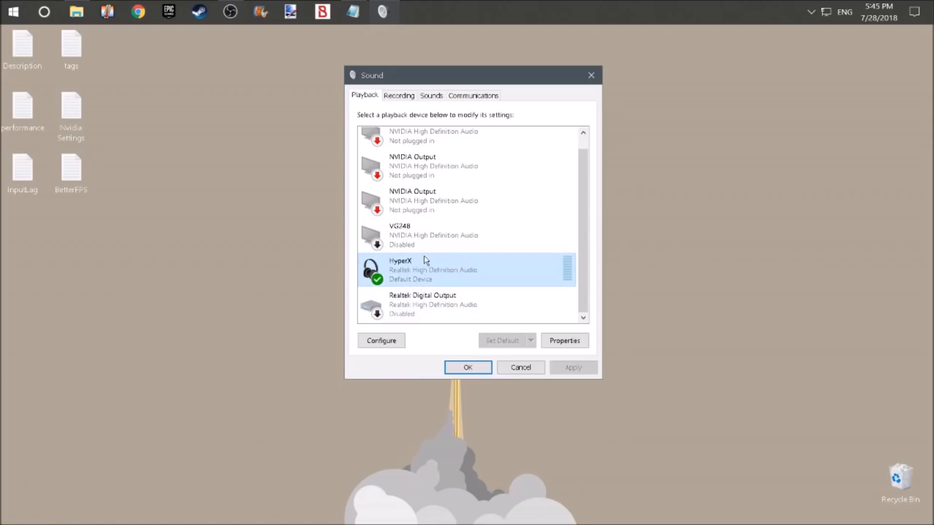
Set the Blue Snowball microphone's default format to 1 channel, 16 bit, 44100 Hz (CD Quality), apply it and close the Sound dialog
click(398, 95)
right_click(427, 149)
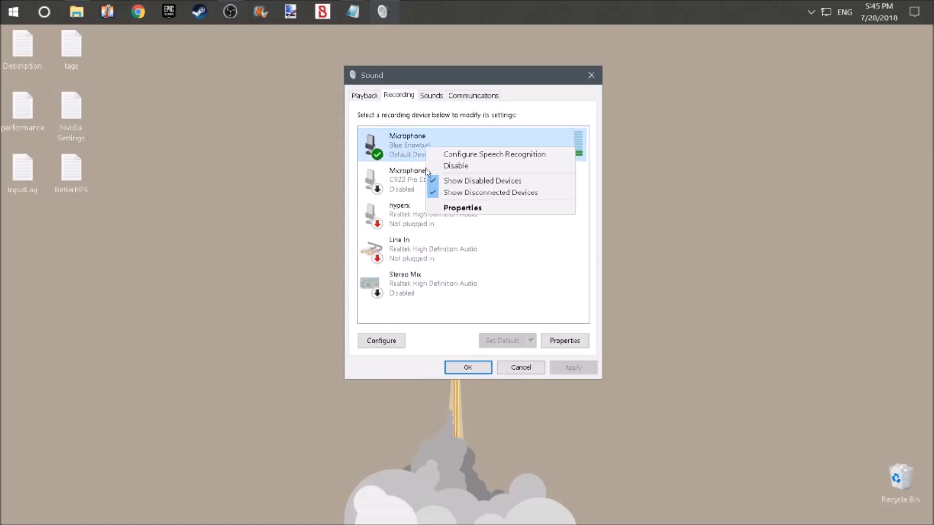
click(428, 208)
click(431, 141)
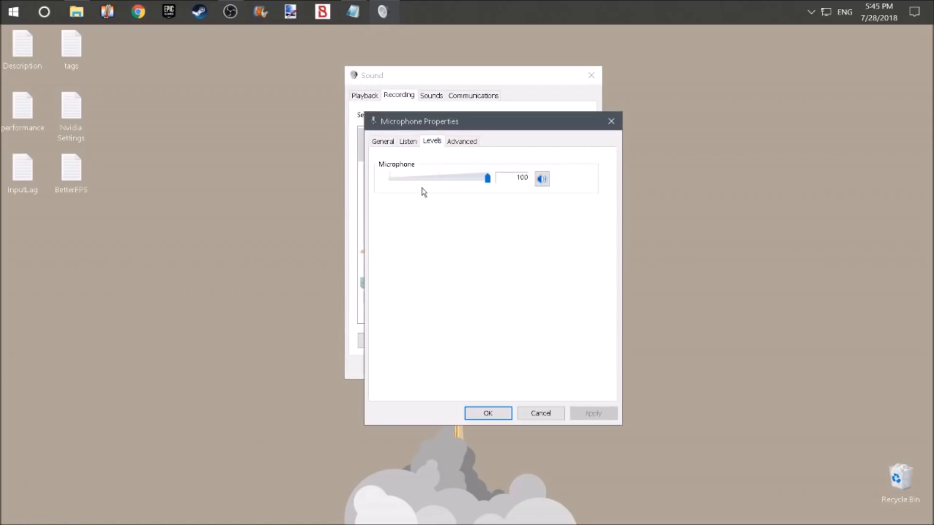
click(452, 144)
click(457, 204)
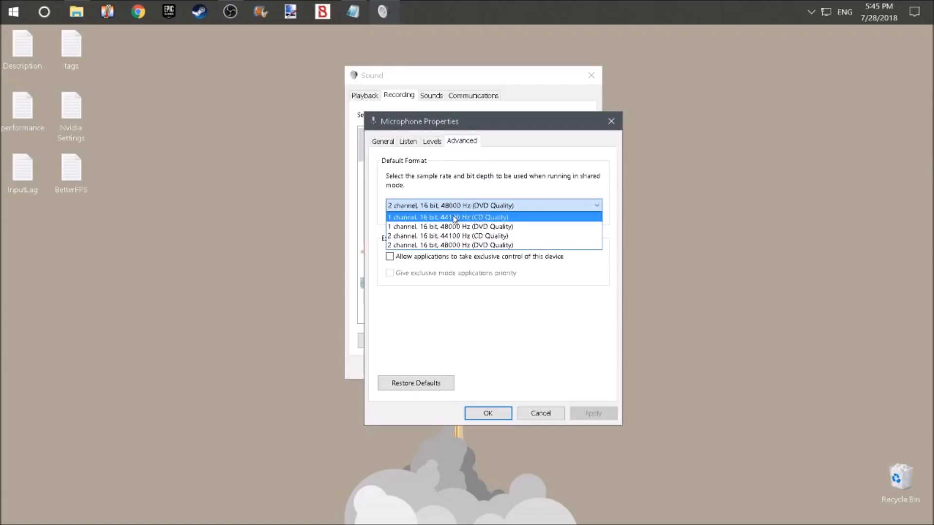
click(455, 219)
click(492, 206)
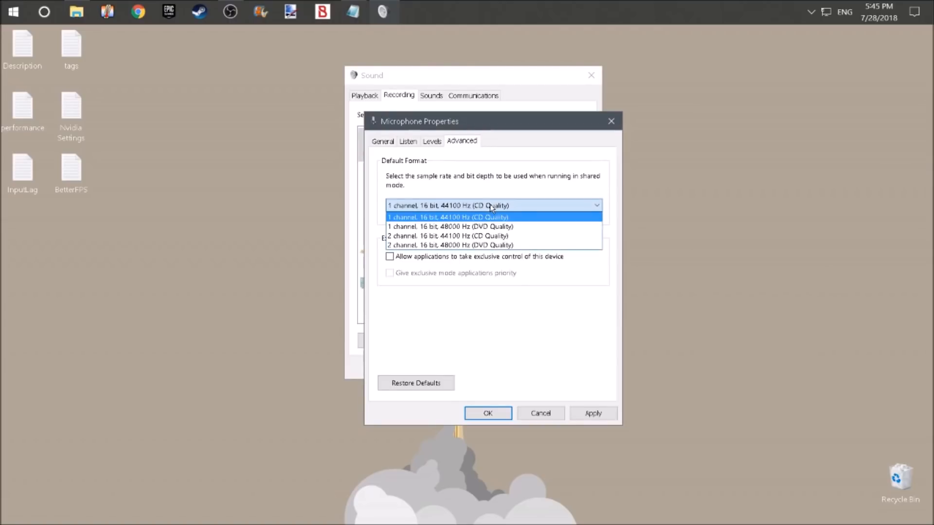
click(488, 220)
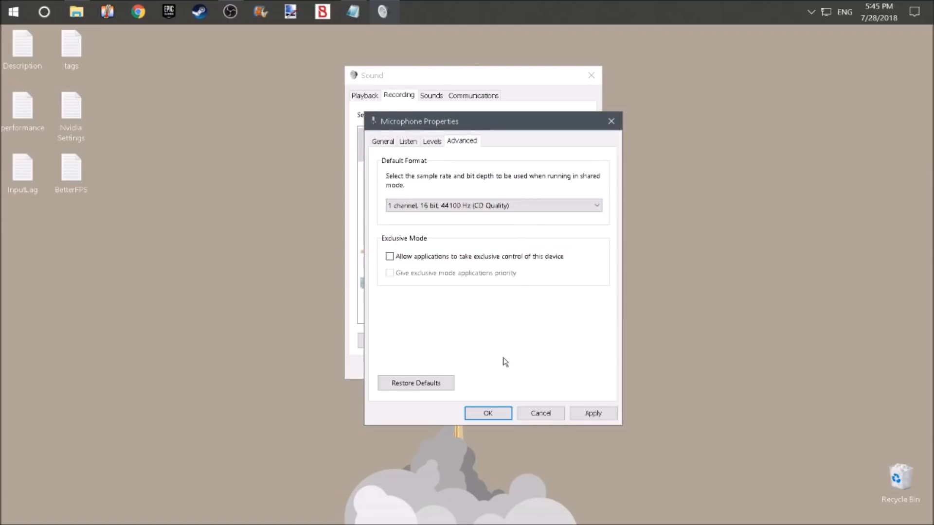
click(592, 413)
click(515, 336)
click(491, 411)
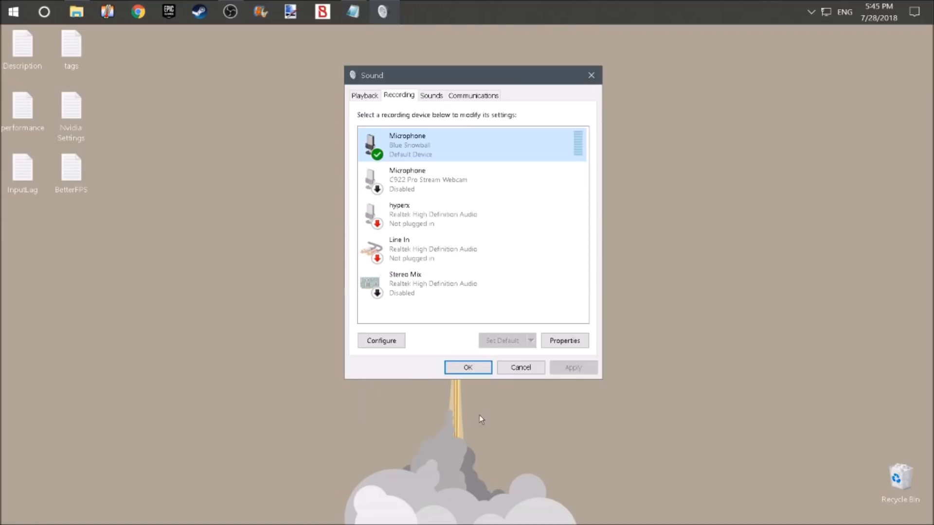
click(446, 368)
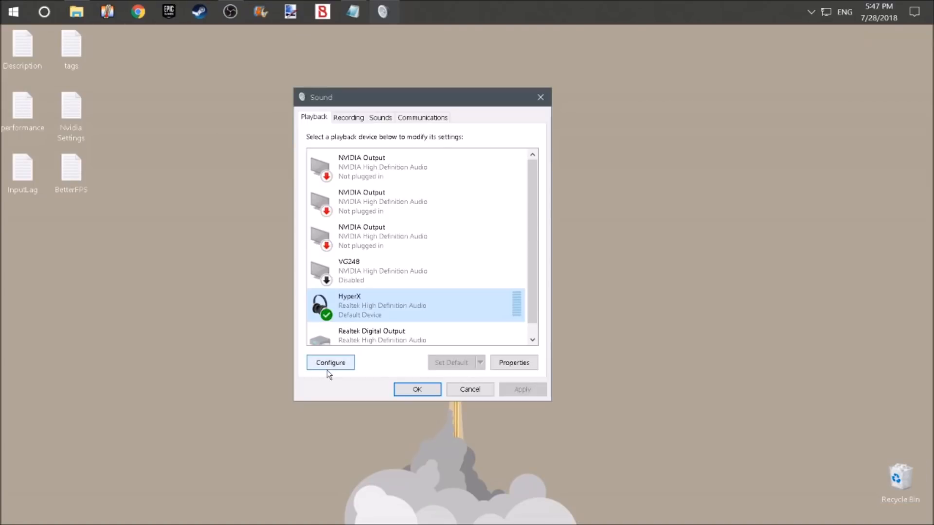
In the HyperX playback device's enhancement properties, keep all sound effects disabled and confirm
click(323, 117)
click(316, 301)
scroll(314, 296, down, 1)
right_click(361, 302)
click(396, 385)
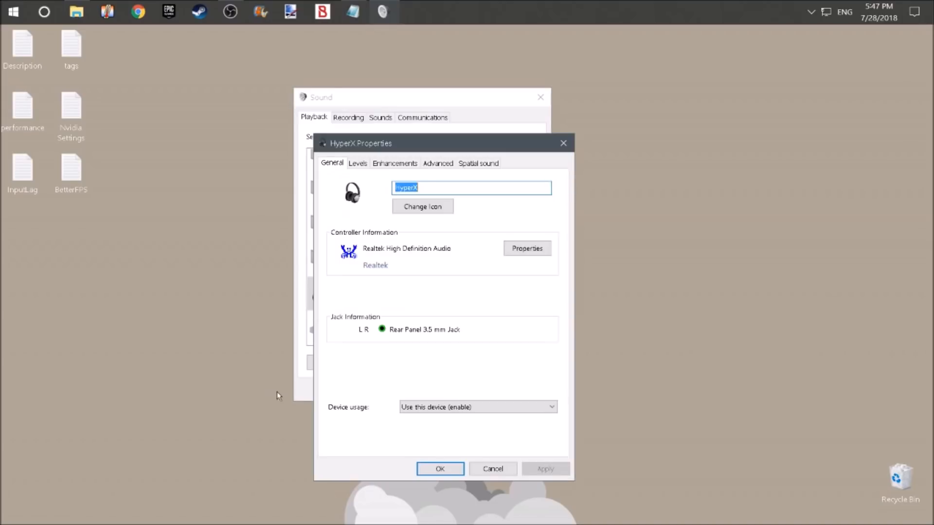
drag(392, 151, 435, 143)
click(435, 161)
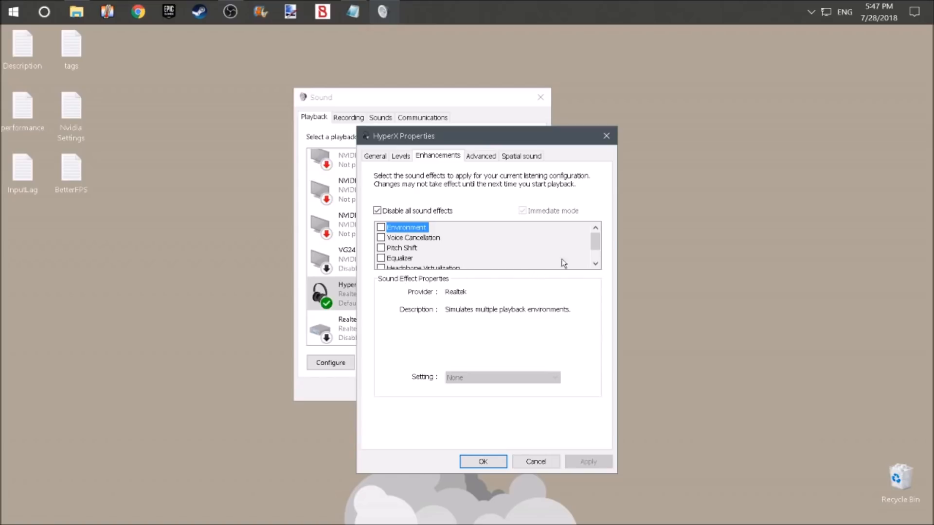
click(377, 211)
click(377, 211)
click(483, 461)
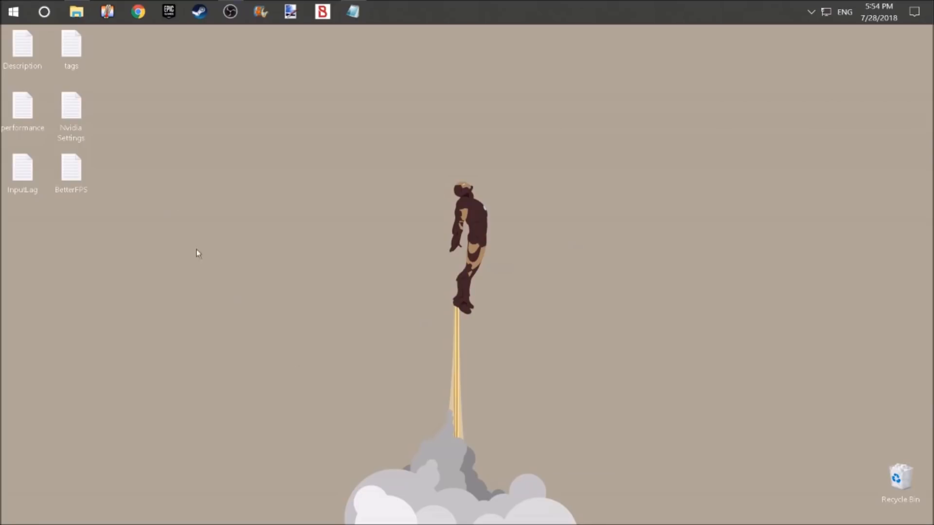
Find and open the Control Panel, and go to Power Options under Hardware and Sound
key(super+s)
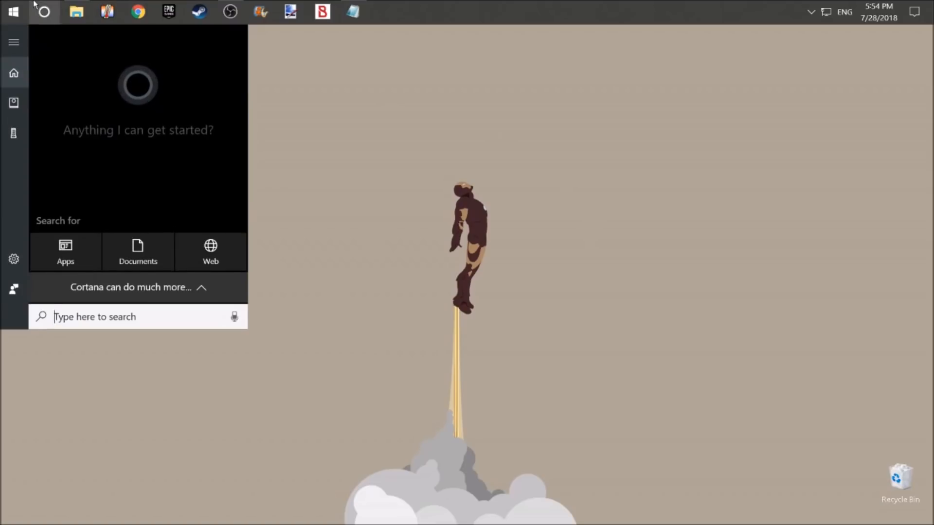
text(contro)
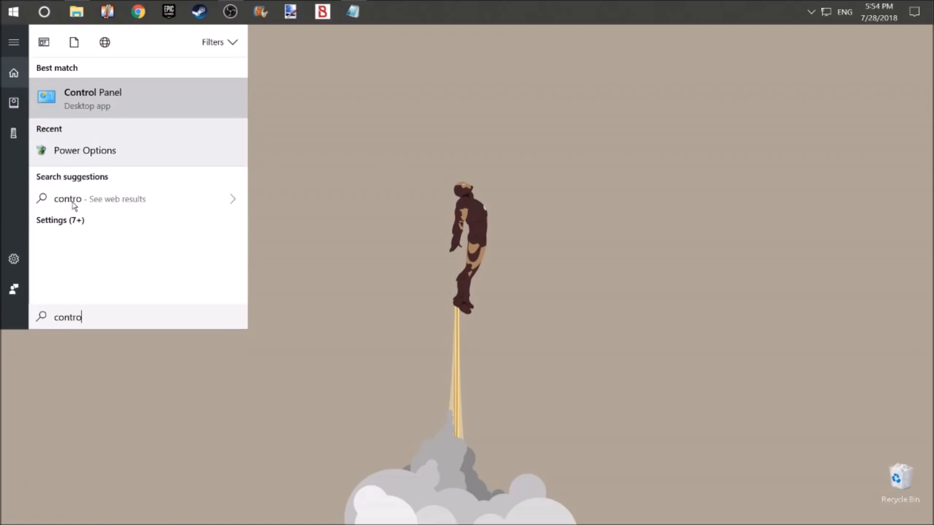
key(Return)
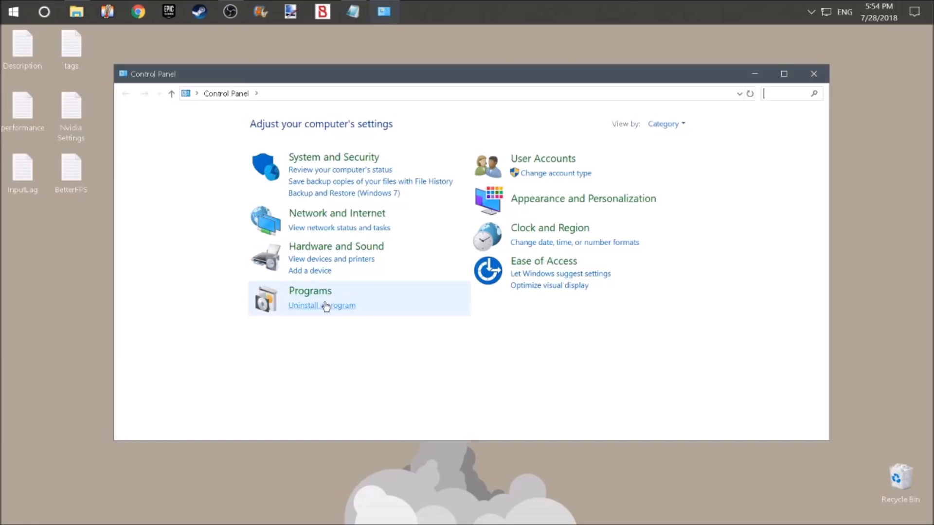
click(332, 249)
click(313, 230)
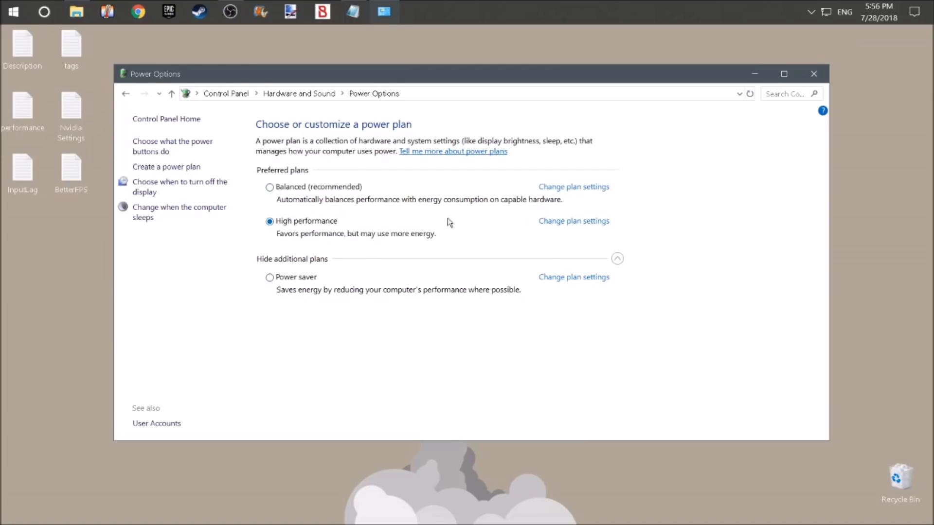
Open the High performance plan's advanced power settings and check the hard disk turn-off time
click(550, 222)
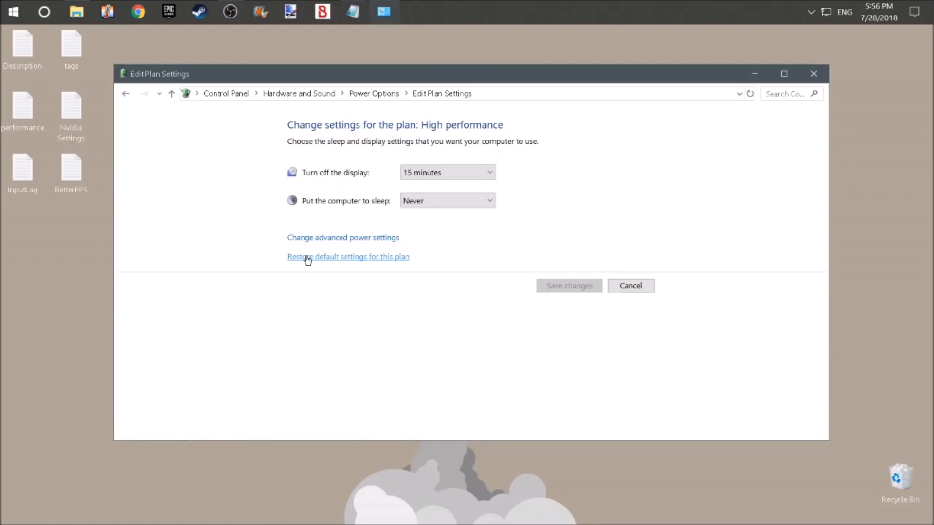
click(323, 238)
mouse_move(274, 251)
mouse_down()
mouse_move(273, 259)
mouse_move(277, 235)
mouse_up()
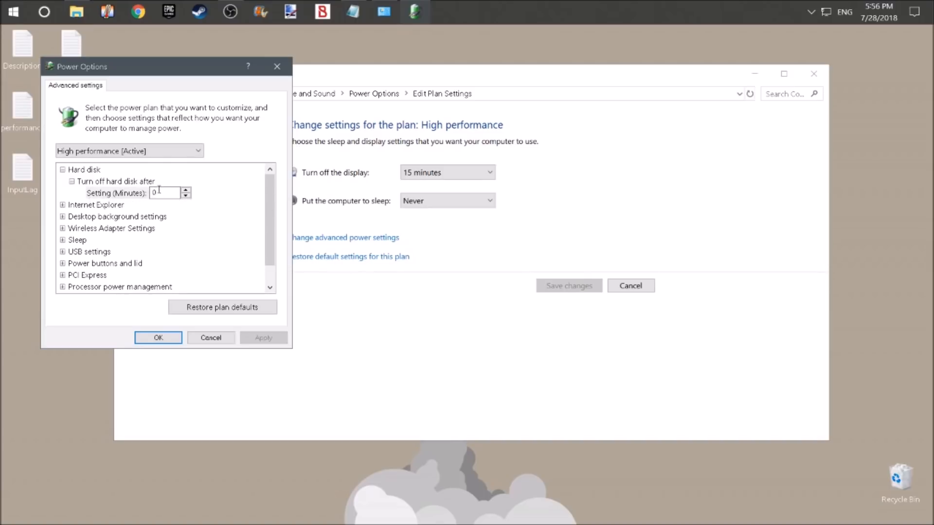
click(158, 338)
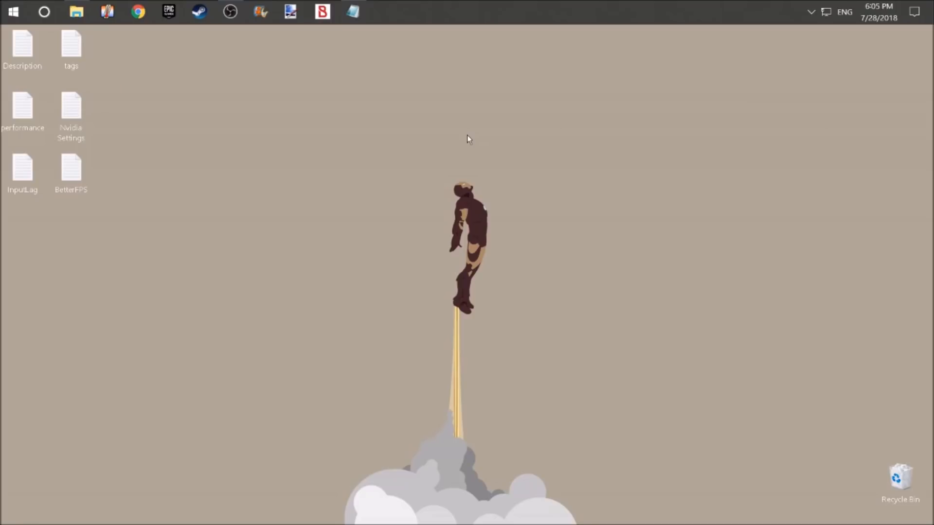
Search Windows for "advanced", open the advanced system settings and bring up the Performance Options
click(45, 12)
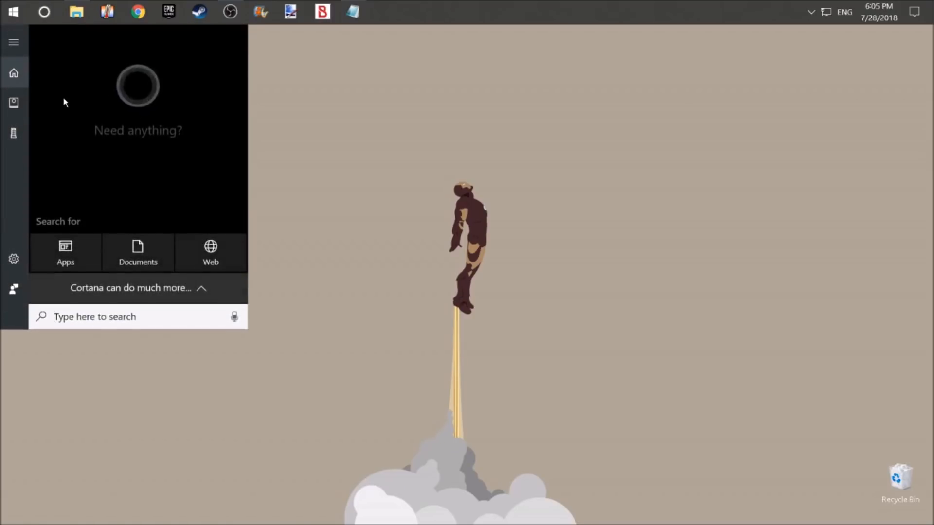
text(advanc)
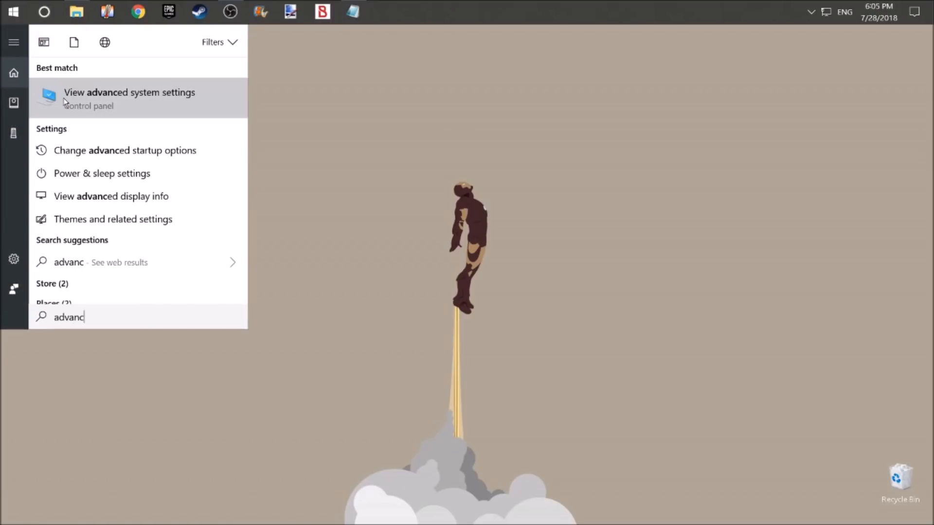
text(ed)
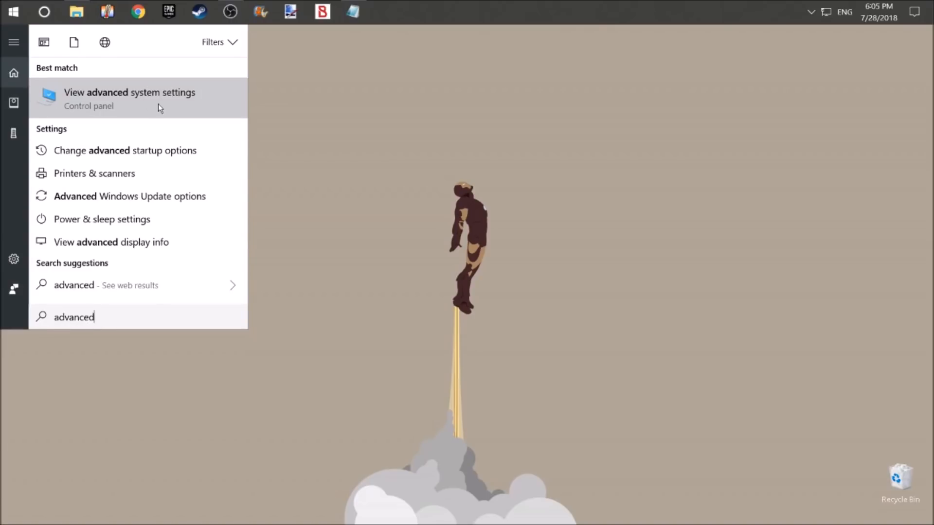
click(144, 106)
drag(214, 114, 364, 114)
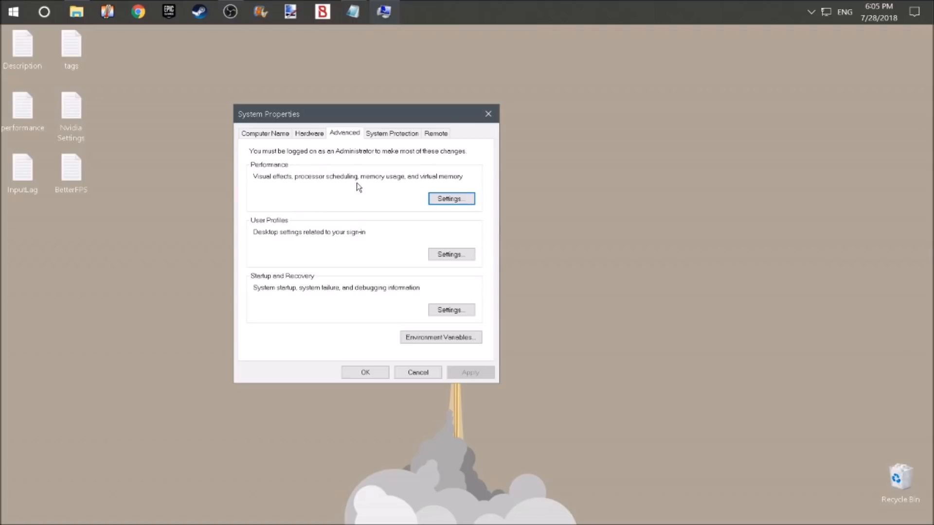
click(439, 202)
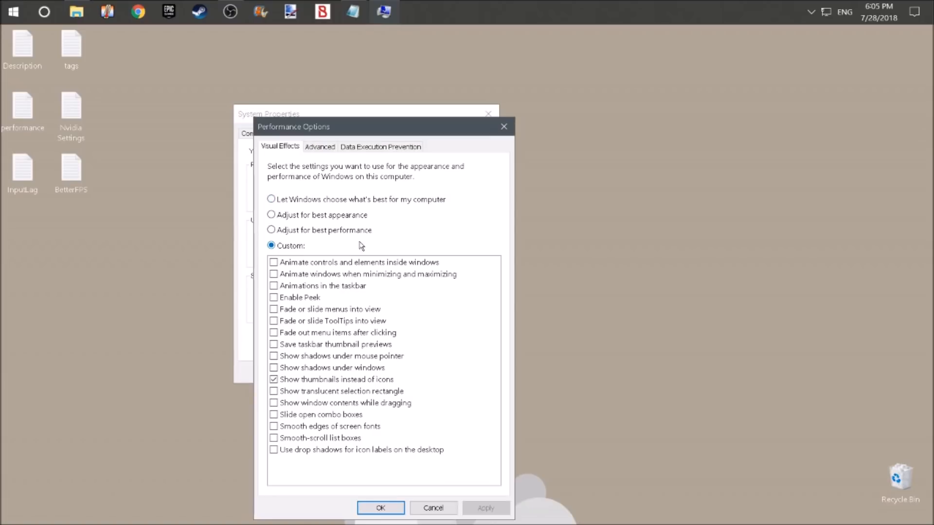
Review the Data Execution Prevention, processor scheduling and virtual memory settings in Performance Options
click(368, 148)
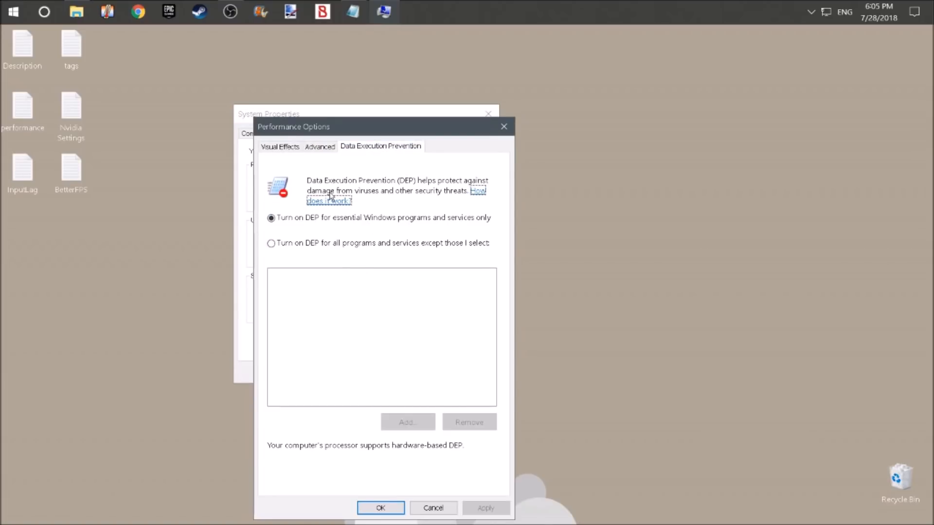
click(327, 154)
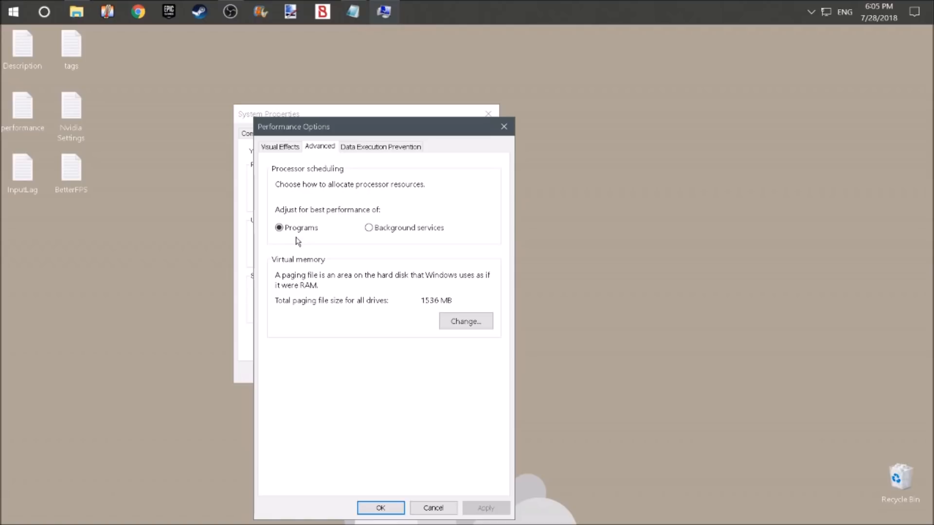
click(296, 146)
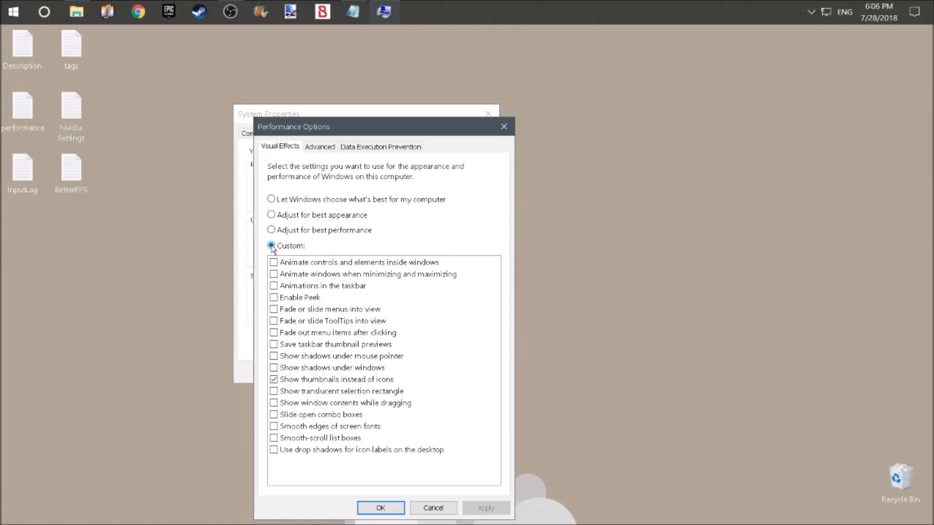
Adjust the visual effects for best performance, switch to Custom with only Show thumbnails instead of icons enabled, and apply
click(271, 230)
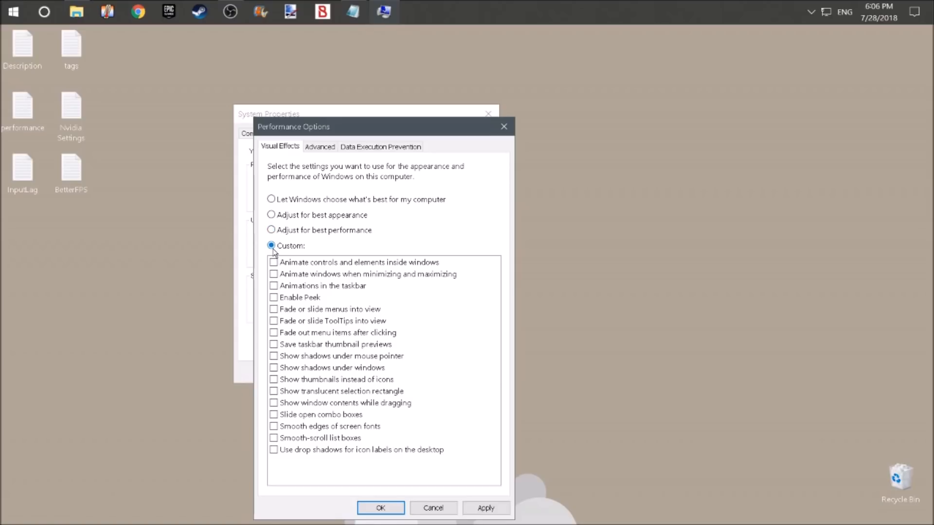
click(273, 229)
click(276, 246)
drag(384, 130, 471, 79)
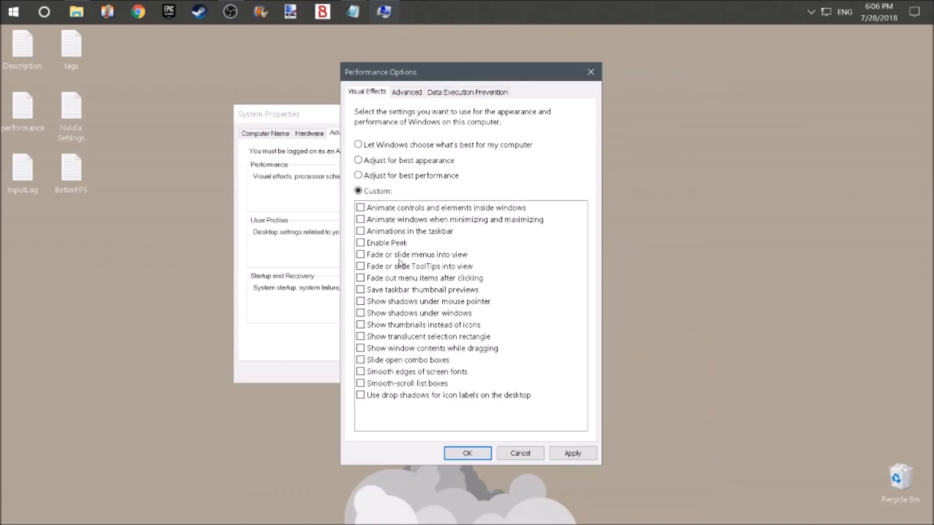
click(361, 324)
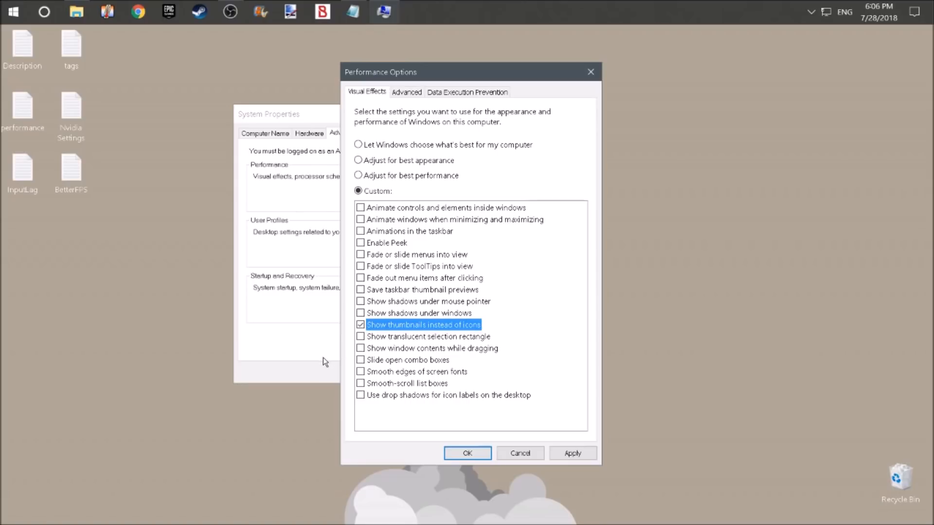
click(562, 455)
click(470, 453)
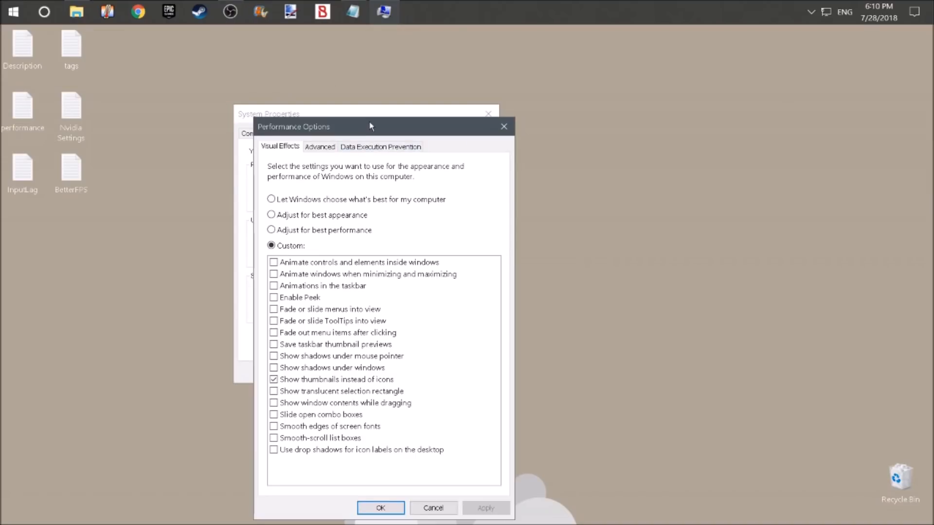
drag(367, 124, 557, 45)
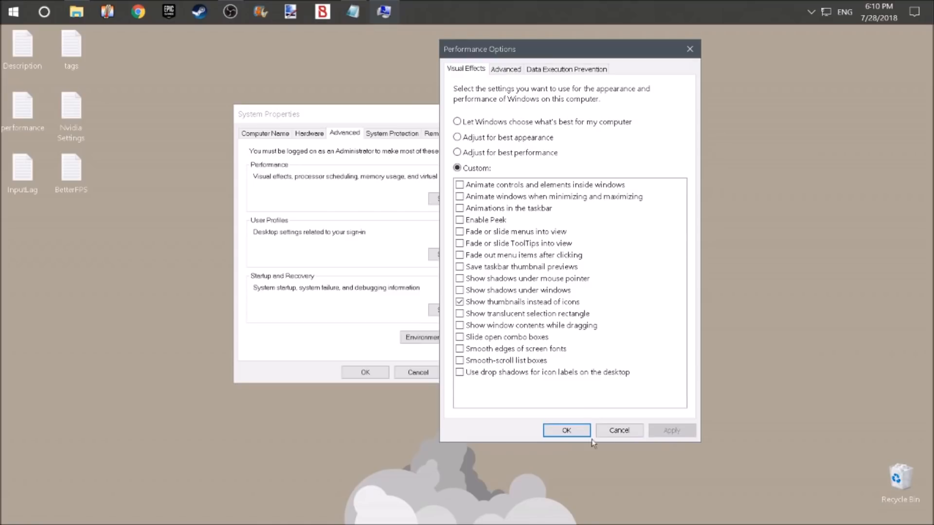
click(567, 430)
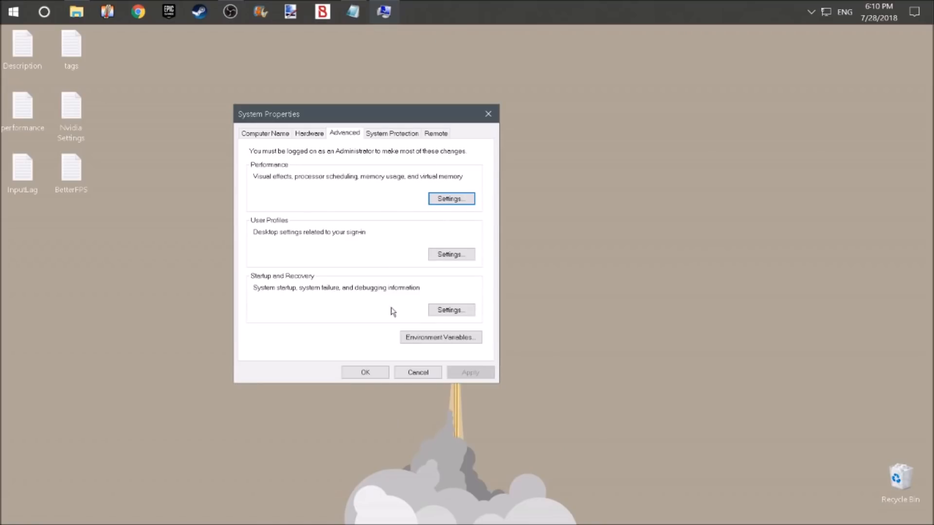
In Startup and Recovery, set the time to display the list of operating systems to 10 seconds
click(443, 314)
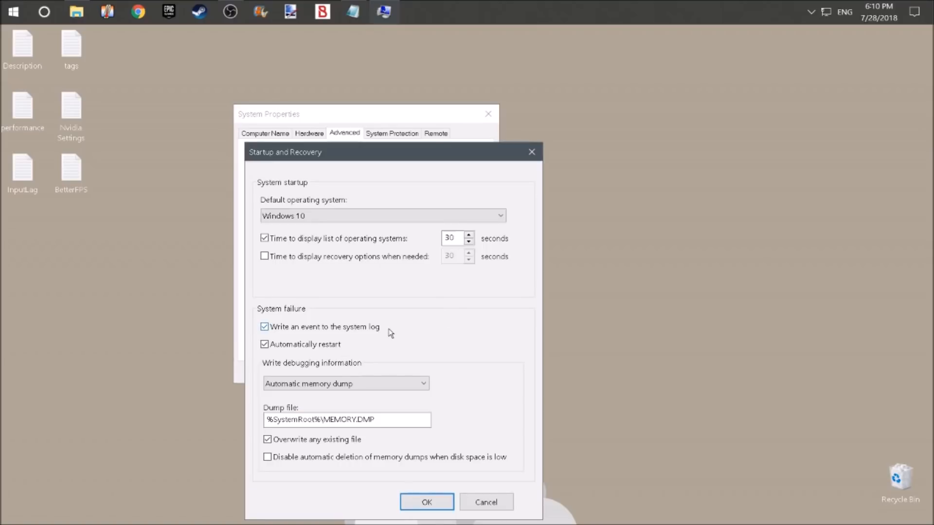
drag(380, 151, 423, 114)
double_click(494, 201)
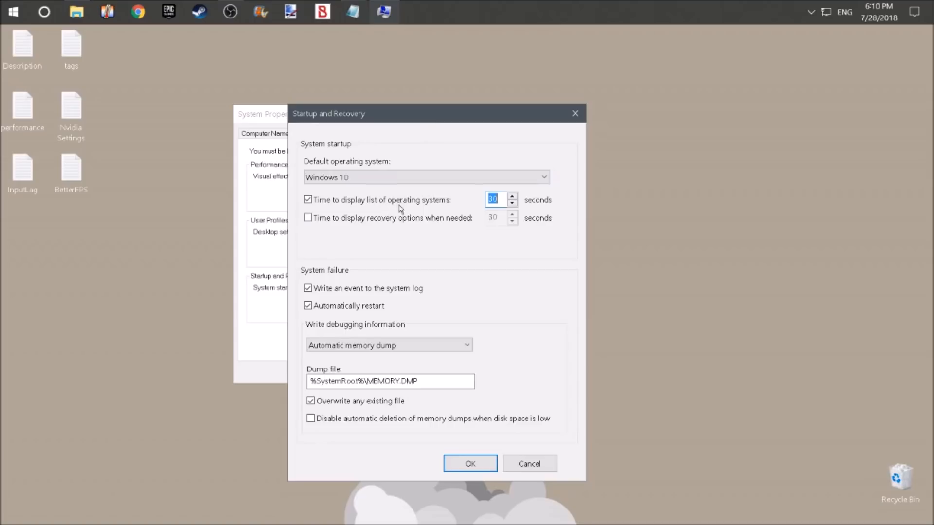
text(10)
click(470, 463)
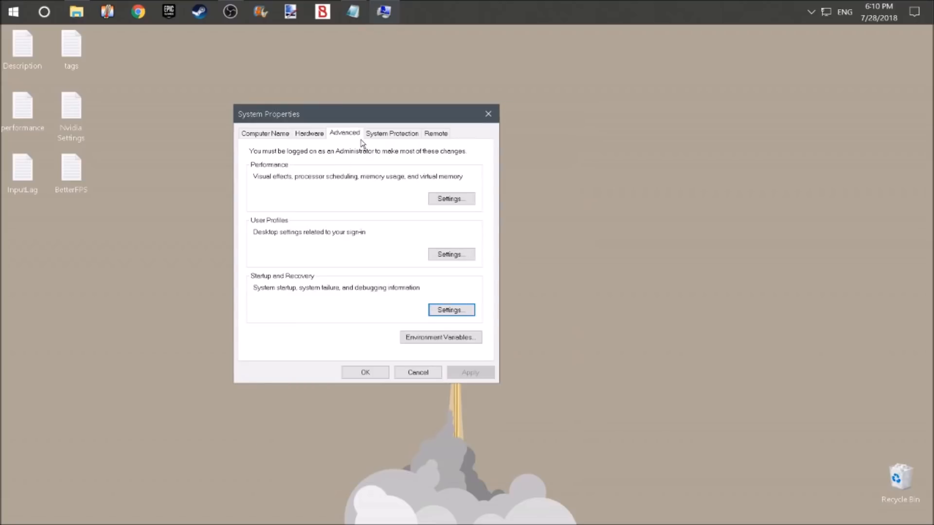
Check the Remote Assistance and Remote Desktop settings, confirm System Properties and restart the computer
key(ctrl+Tab)
click(431, 137)
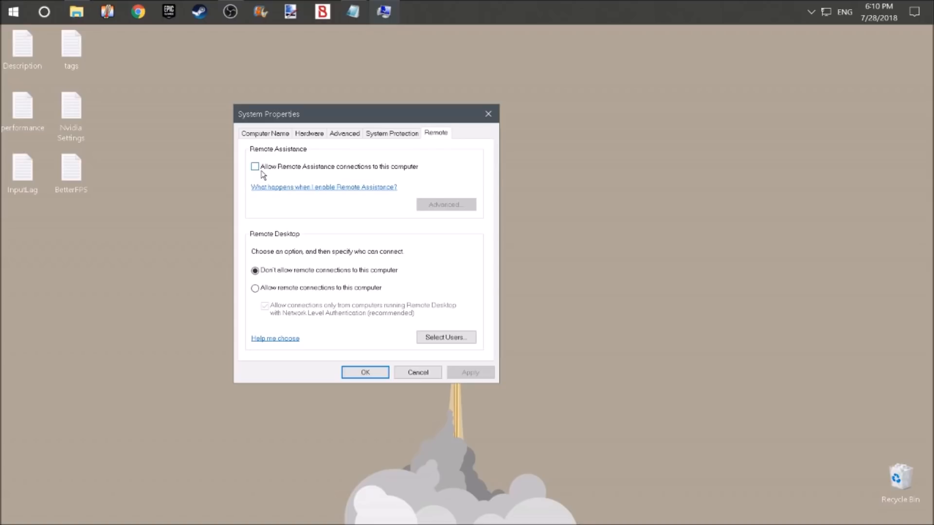
click(364, 373)
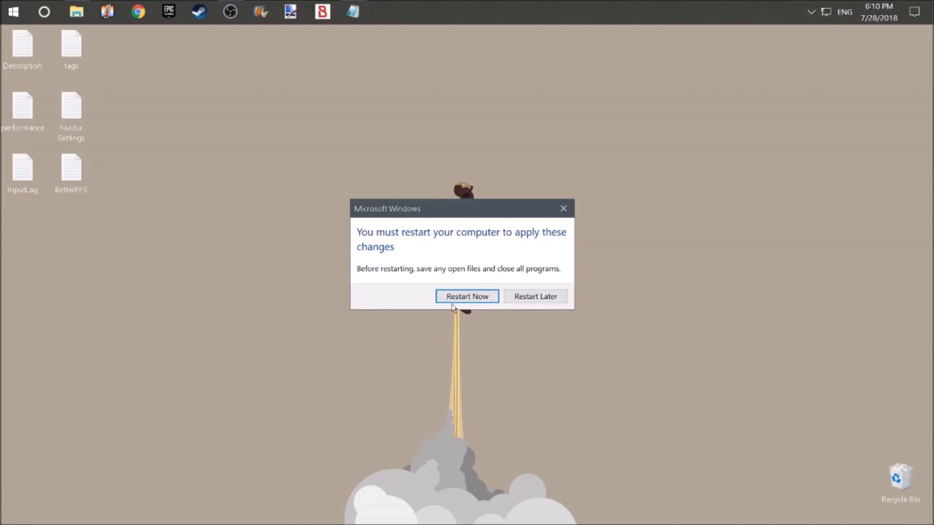
click(448, 302)
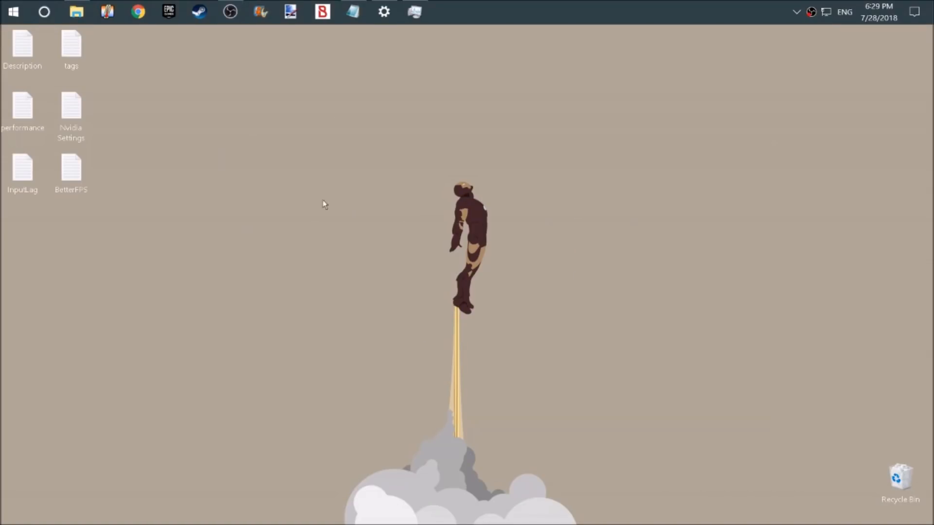
Open the desktop's personalization settings and go to the transparency effects option for colors
right_click(304, 180)
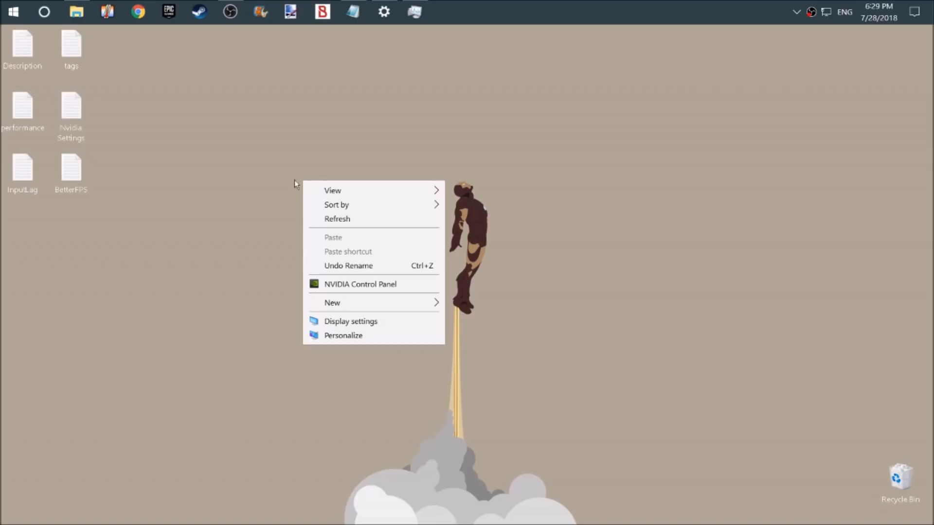
right_click(262, 179)
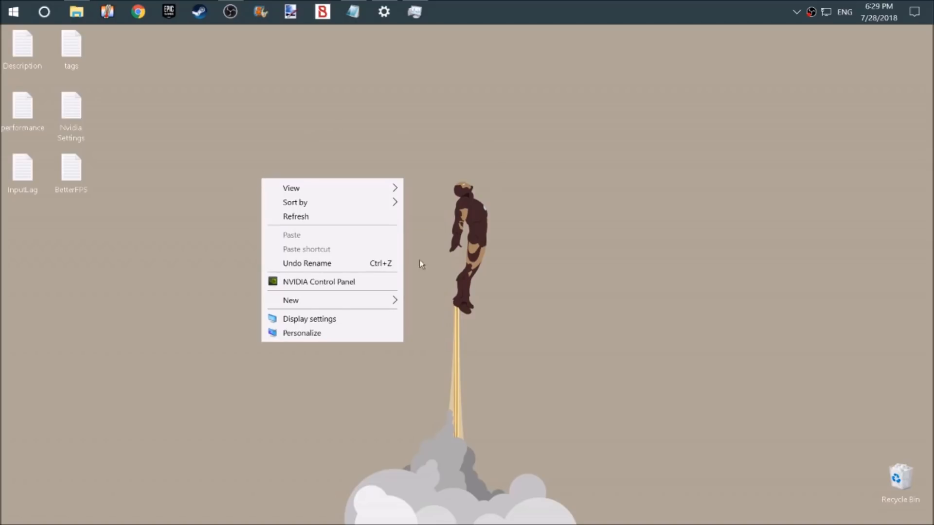
click(311, 337)
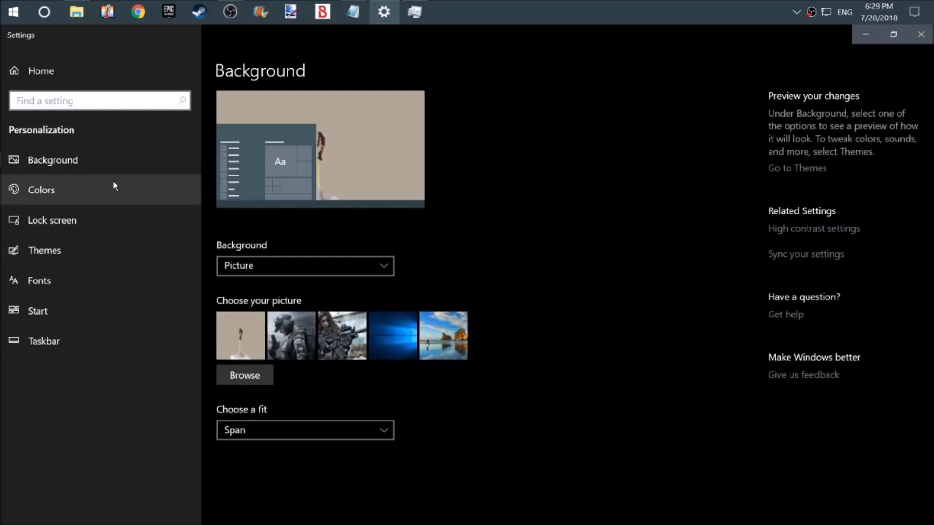
click(99, 204)
scroll(355, 275, down, 2)
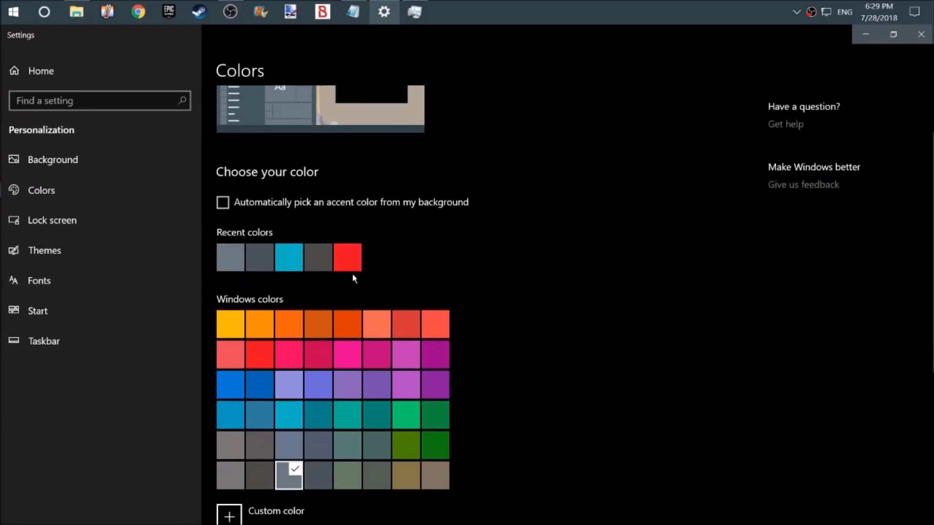
scroll(276, 188, down, 4)
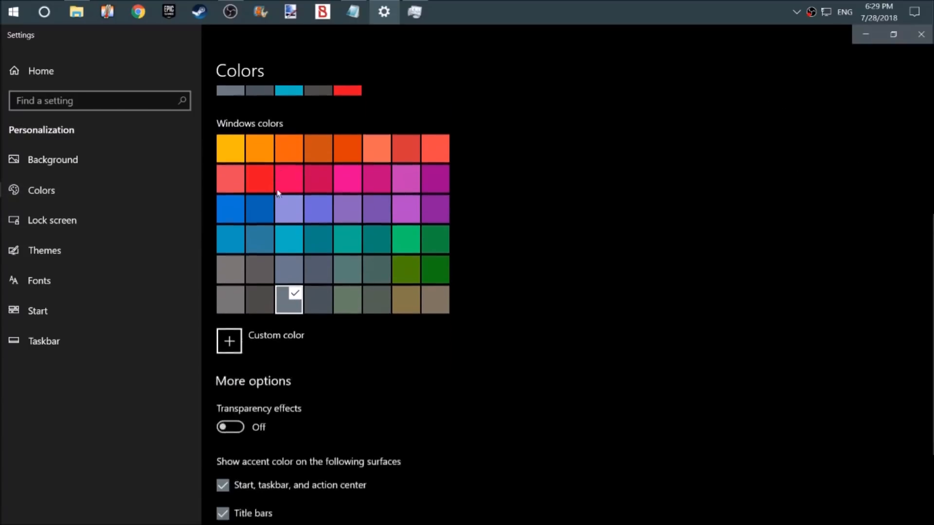
scroll(281, 194, down, 2)
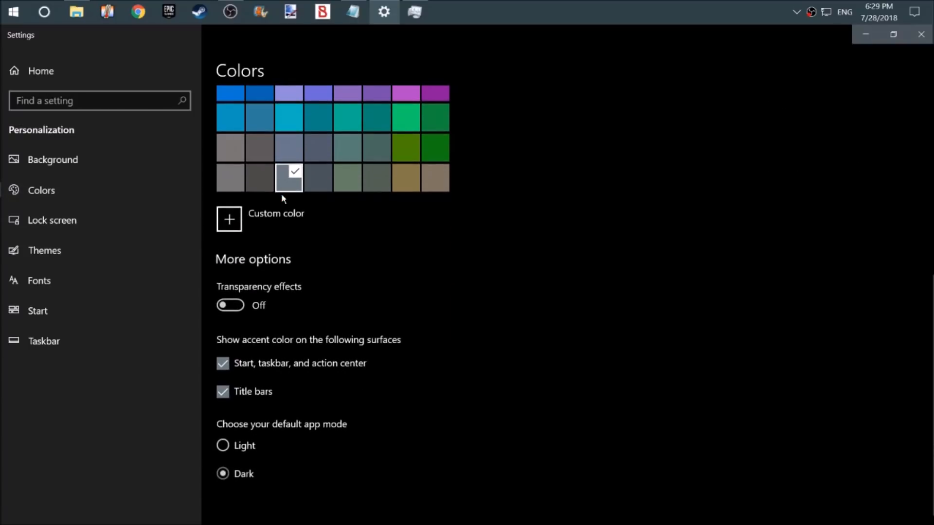
Turn transparency effects on, check the look of the Start menu, switch them off again and compare the Start menu
click(235, 306)
click(235, 306)
click(235, 306)
key(super)
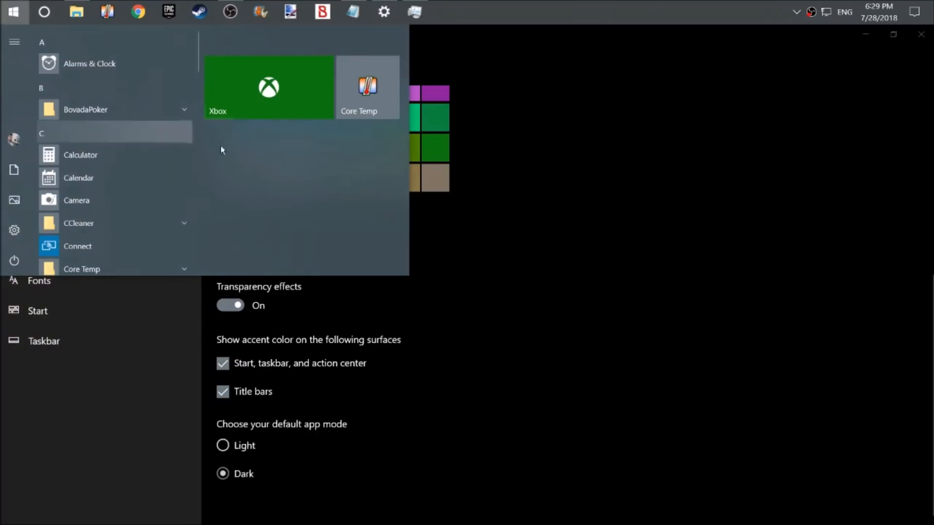
key(super)
click(230, 305)
key(super)
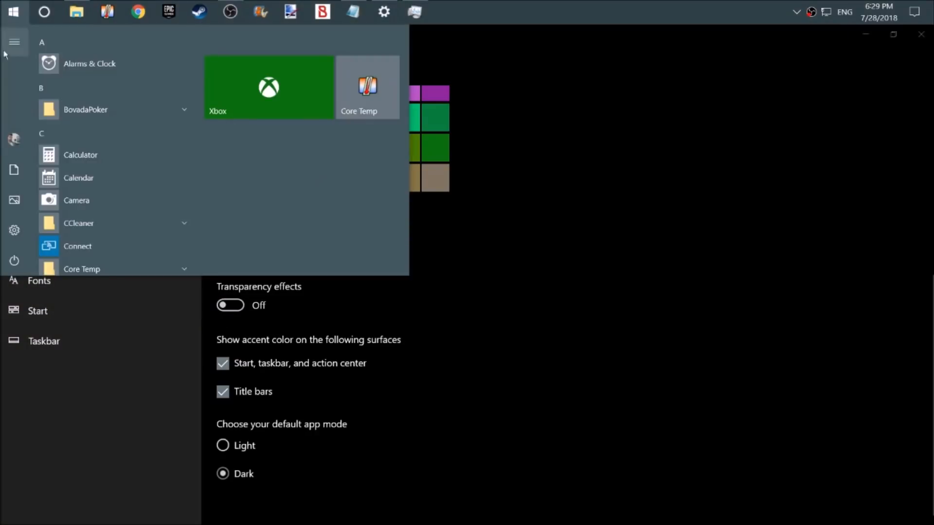
key(super)
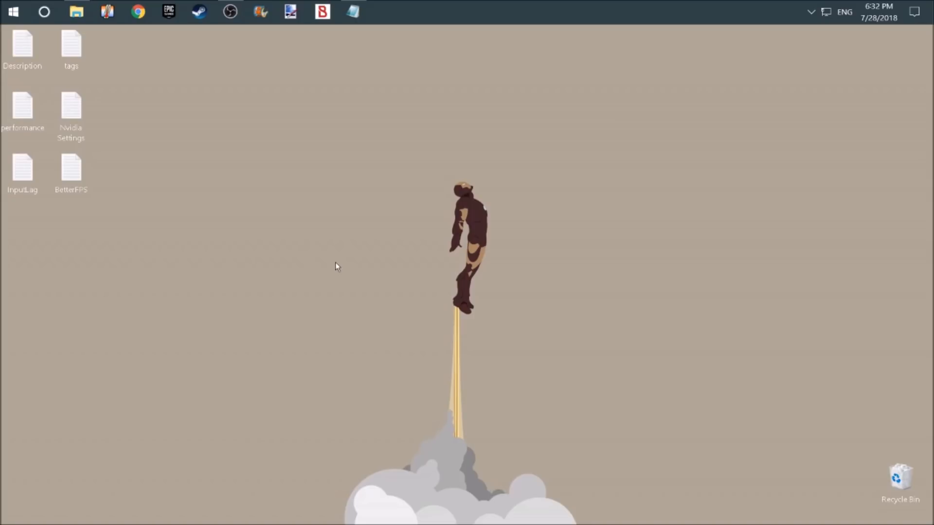
Open the Cortana settings, then enlarge and reposition the Settings window so that the options are readable
click(50, 10)
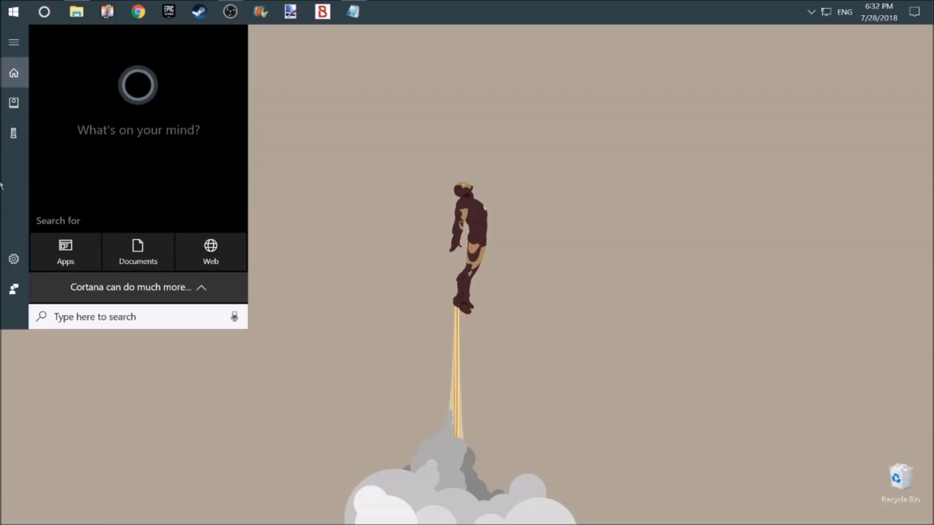
click(13, 259)
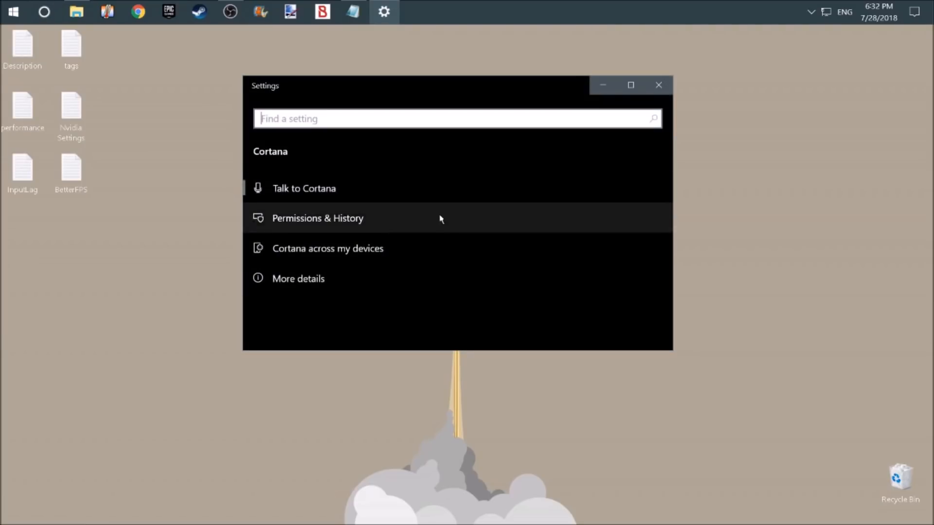
drag(672, 351, 718, 405)
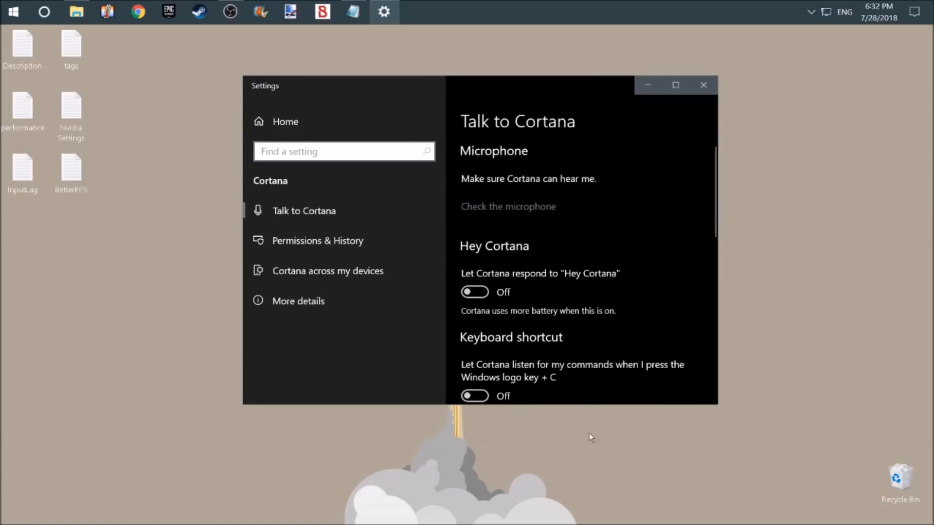
drag(715, 406, 766, 421)
drag(596, 97, 536, 93)
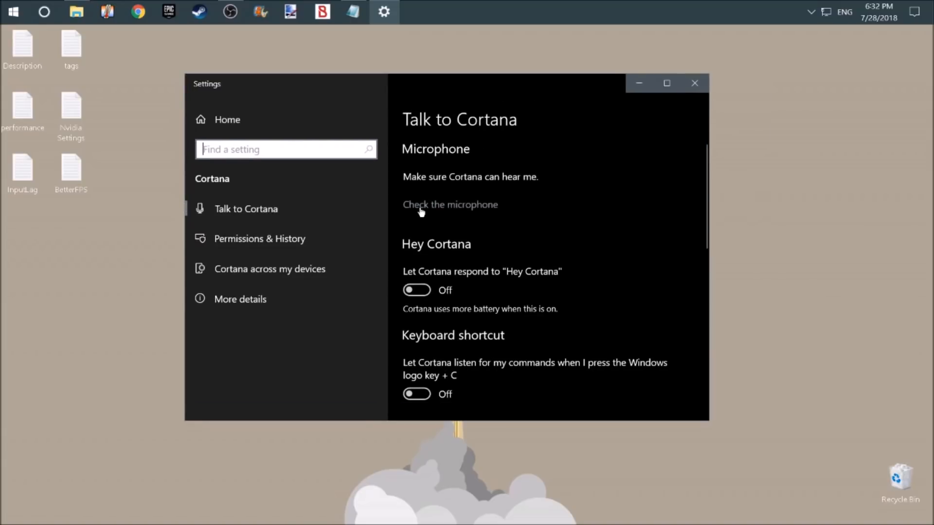
Review the Talk to Cortana options for Hey Cortana, keyboard shortcut, lock screen and Cortana language
click(314, 212)
scroll(545, 229, down, 4)
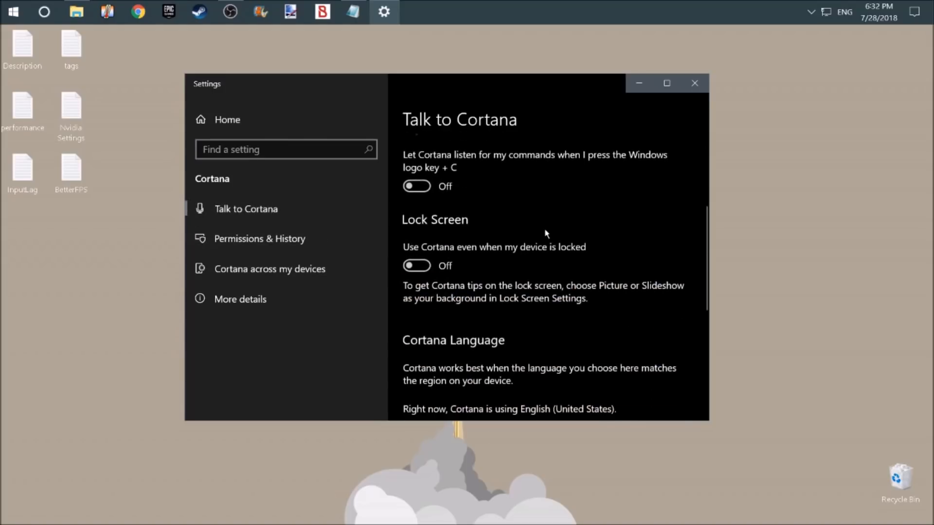
scroll(537, 244, up, 4)
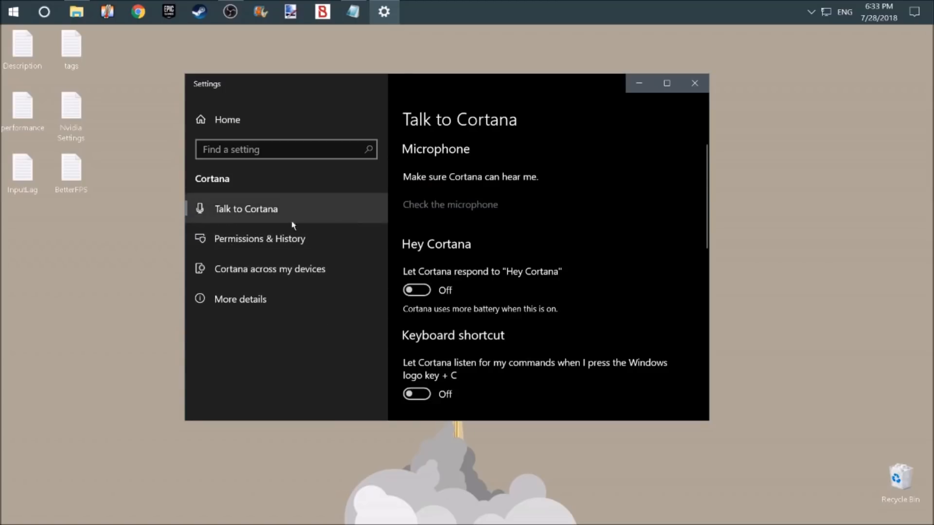
scroll(433, 241, down, 1)
scroll(428, 292, down, 3)
scroll(425, 318, down, 4)
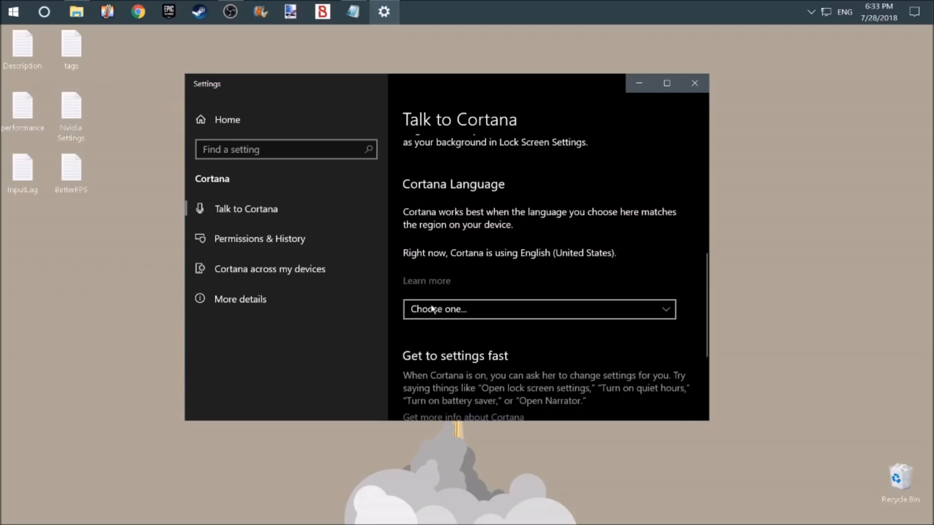
scroll(467, 296, down, 1)
click(534, 258)
click(572, 230)
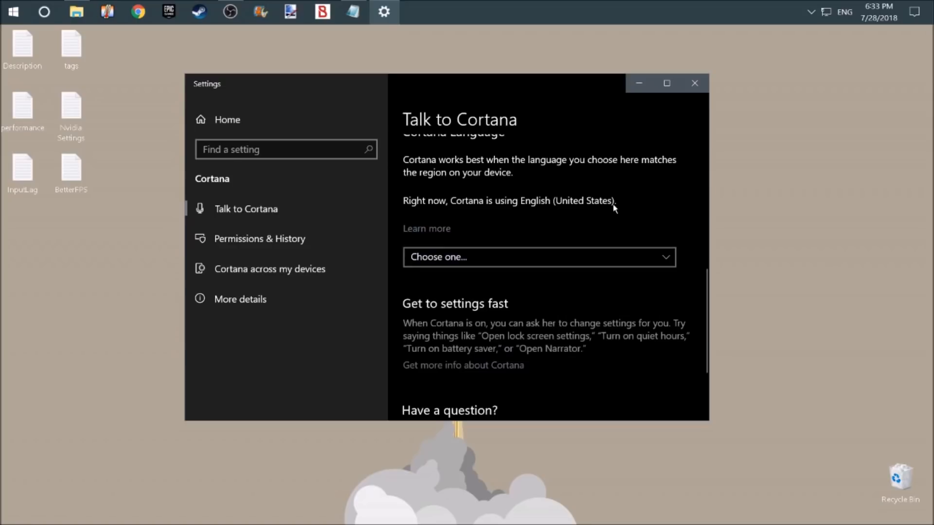
scroll(567, 209, down, 3)
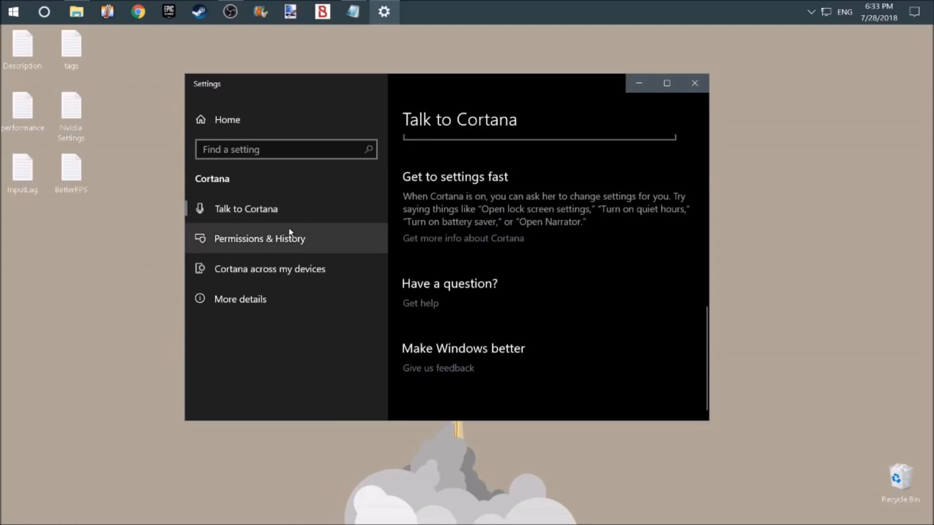
Turn off Cortana's Permissions & History options, including My device history and My search history
click(235, 237)
scroll(496, 246, down, 1)
scroll(422, 281, down, 2)
click(418, 281)
scroll(416, 282, down, 2)
click(414, 276)
scroll(413, 281, down, 1)
click(417, 291)
scroll(428, 291, down, 2)
click(419, 286)
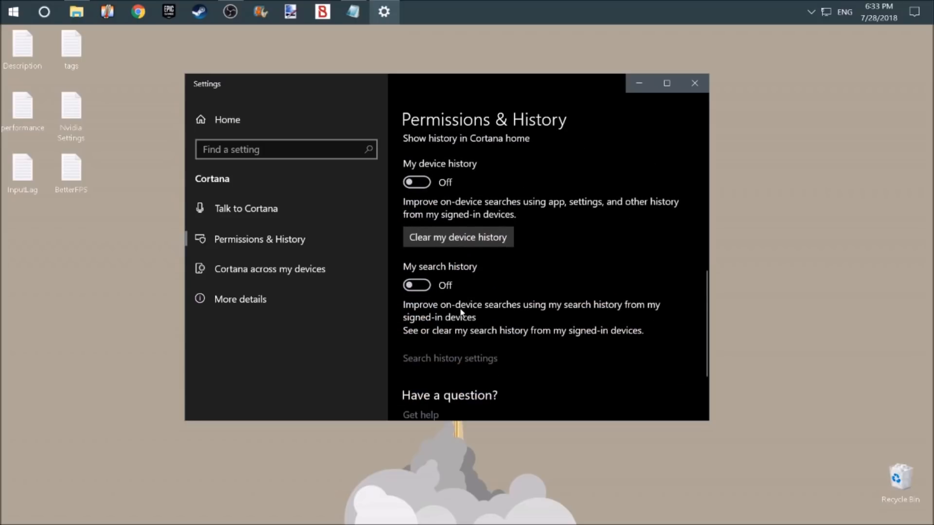
scroll(458, 312, down, 2)
In Cortana across my devices, turn off Help me pick up where I left off on other devices and check the list suggestions option
click(302, 270)
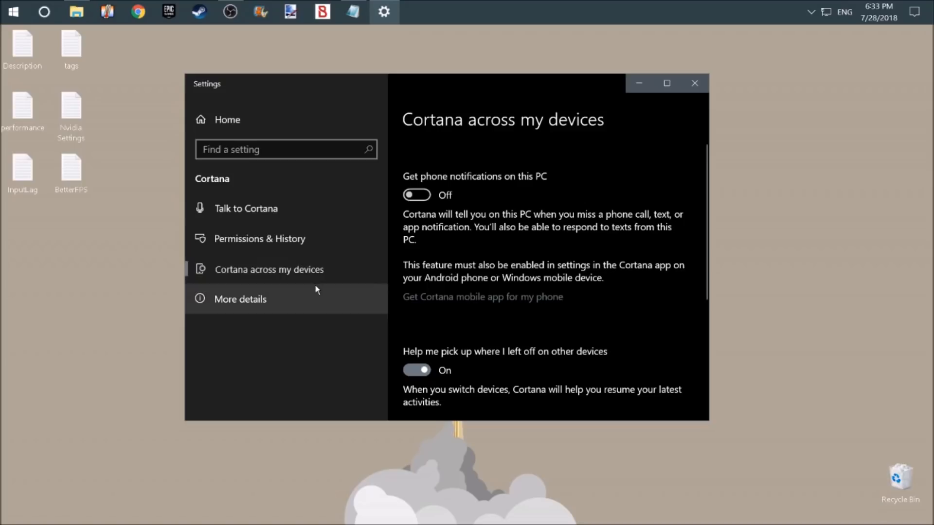
scroll(484, 233, down, 2)
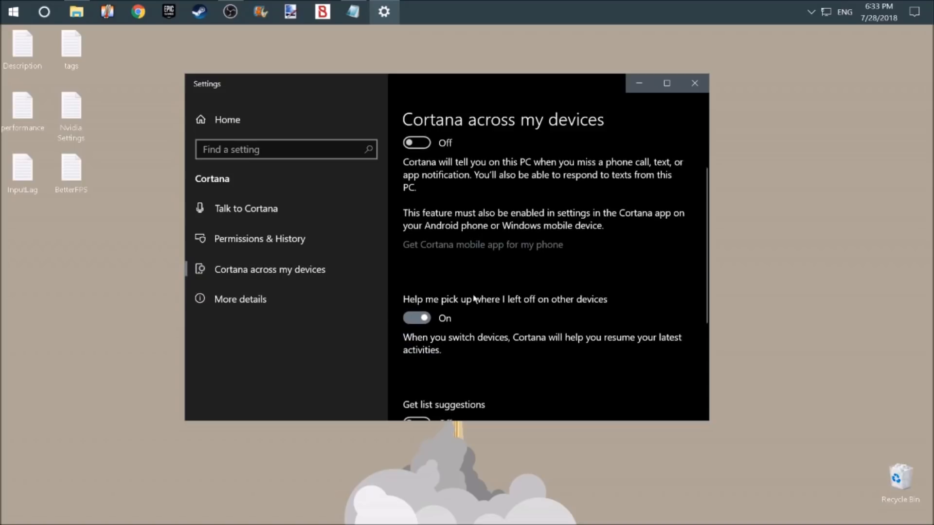
click(405, 320)
scroll(419, 311, down, 4)
scroll(428, 299, down, 1)
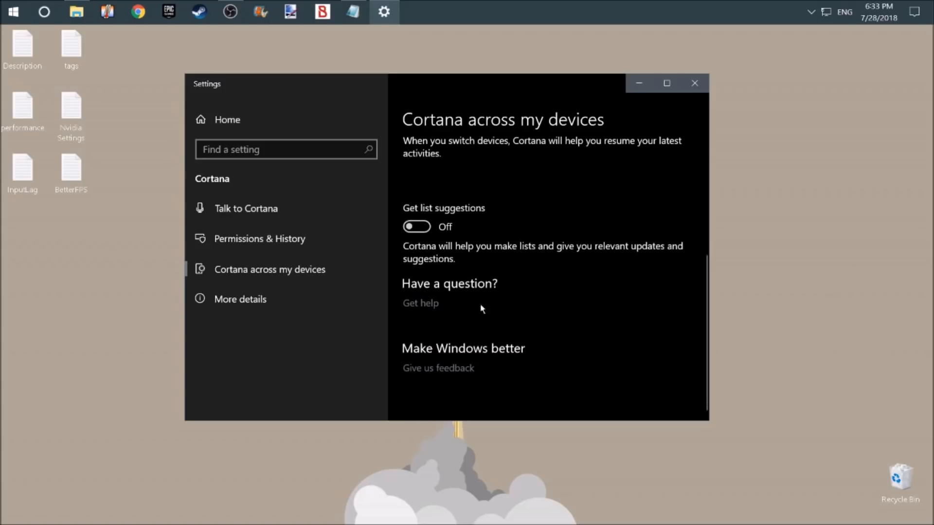
Look over Cortana's More details page and close the Settings window
click(279, 297)
scroll(552, 210, down, 2)
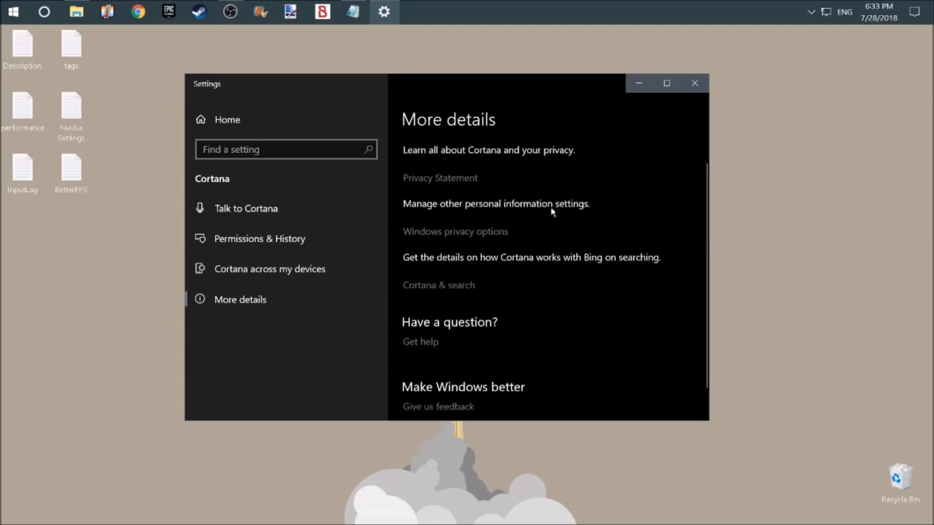
scroll(552, 211, up, 2)
click(694, 84)
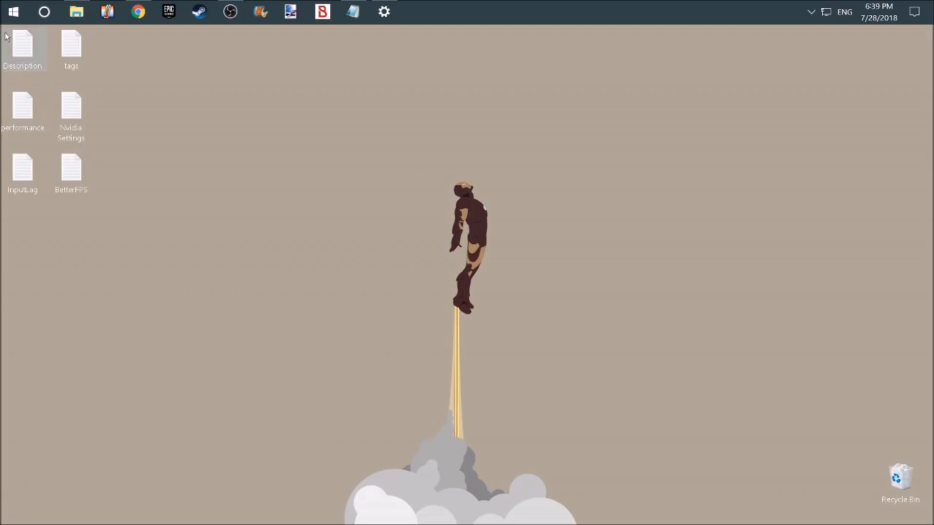
Open the Gaming category of Windows Settings and review the Game bar recording option and keyboard shortcuts
click(13, 11)
click(10, 232)
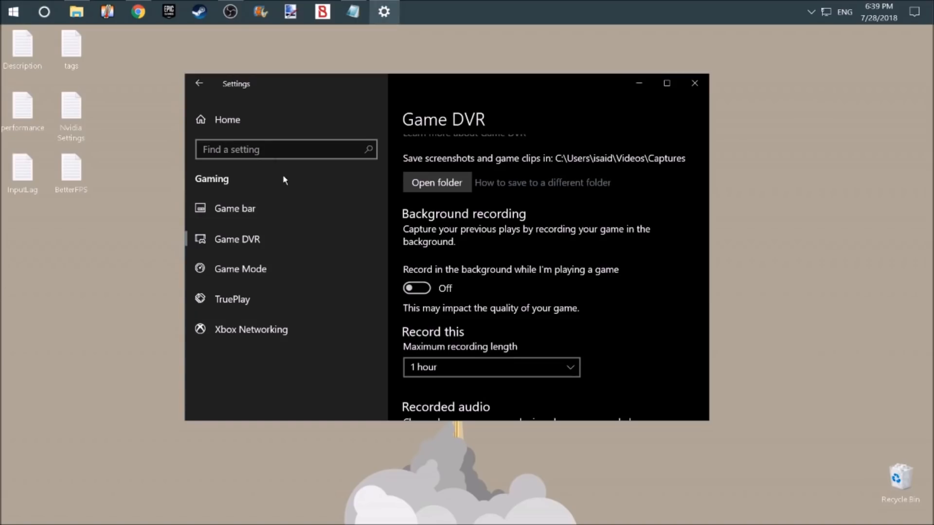
click(199, 83)
scroll(553, 312, down, 1)
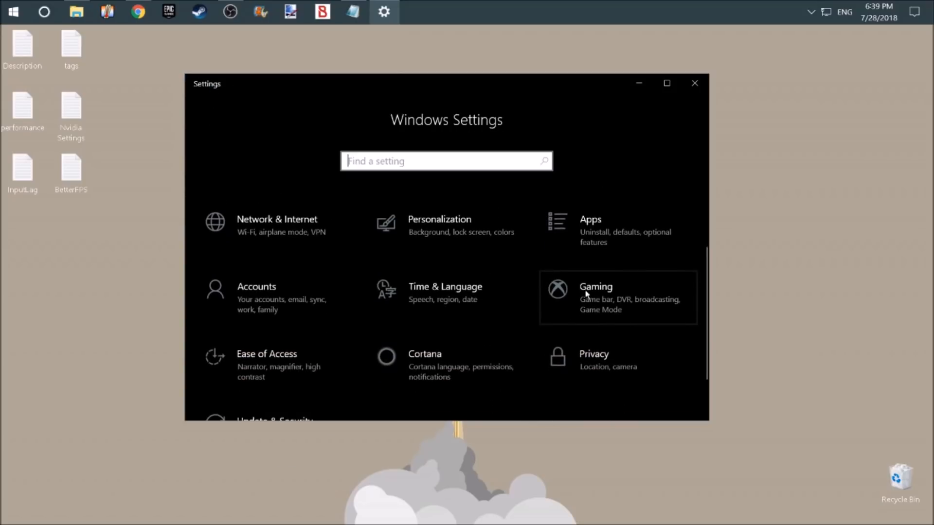
click(582, 300)
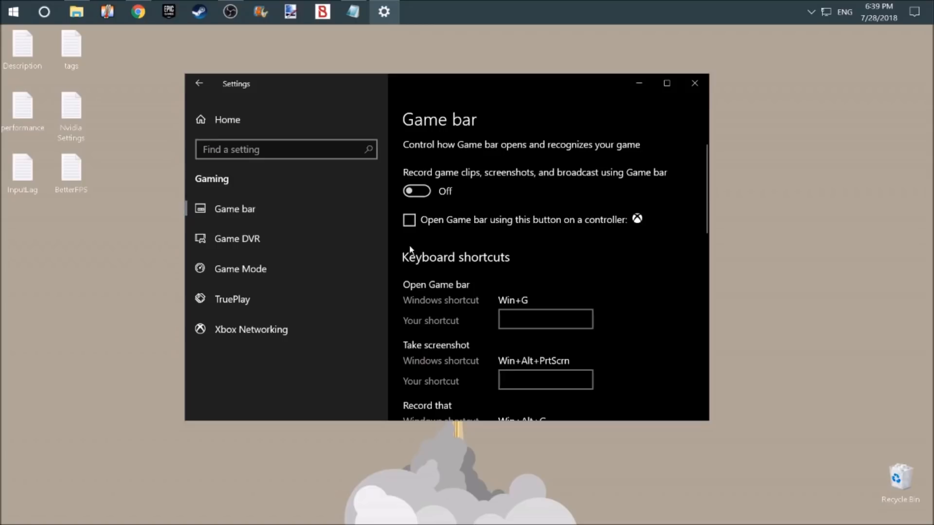
scroll(416, 301, down, 6)
Review the Game DVR background recording, audio and video options, and bring up the Game Mode page
click(272, 251)
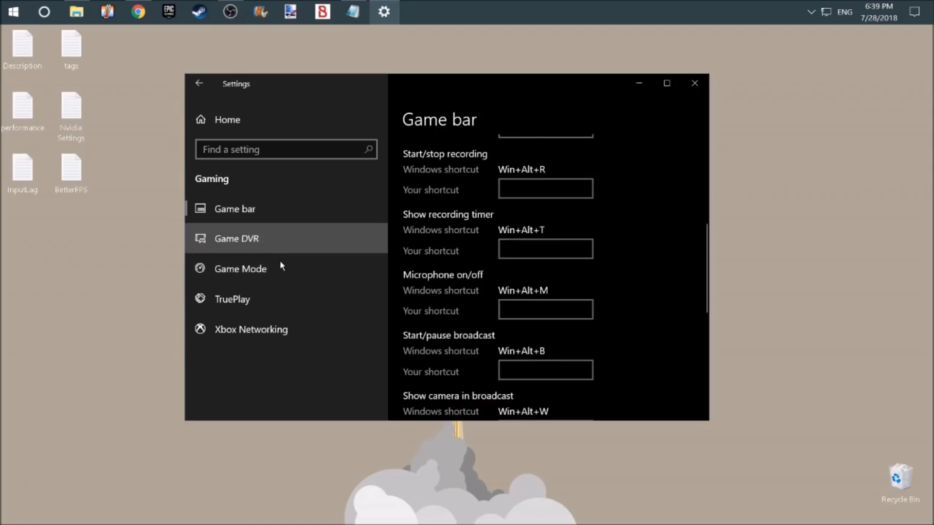
scroll(452, 241, down, 1)
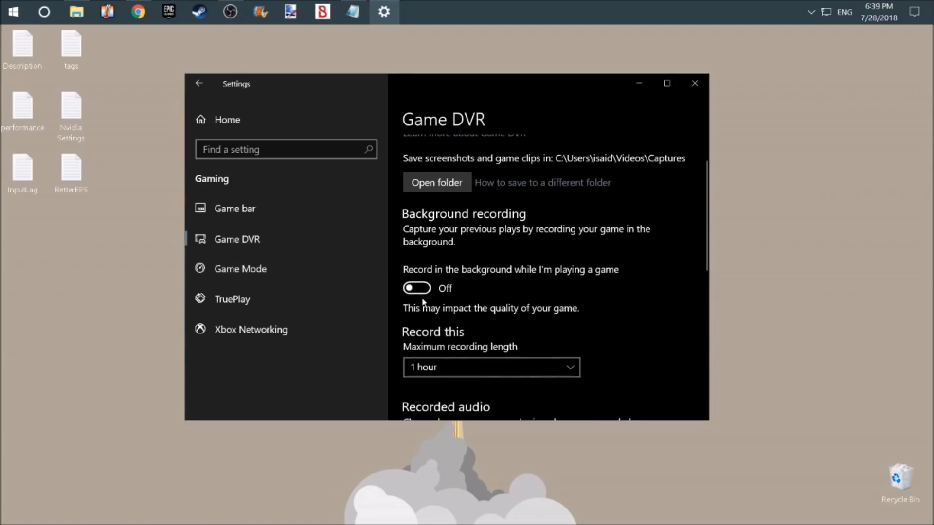
scroll(523, 263, down, 3)
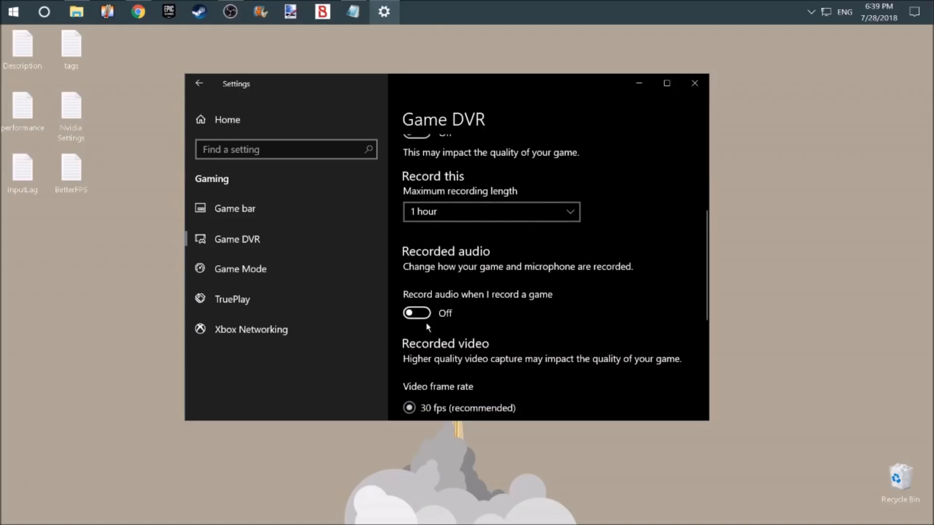
scroll(418, 316, down, 4)
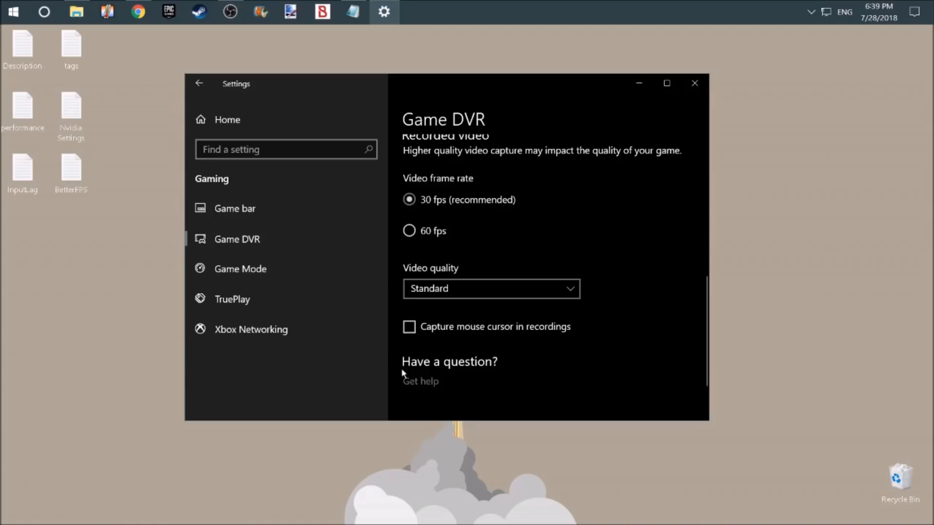
scroll(444, 357, down, 2)
click(278, 278)
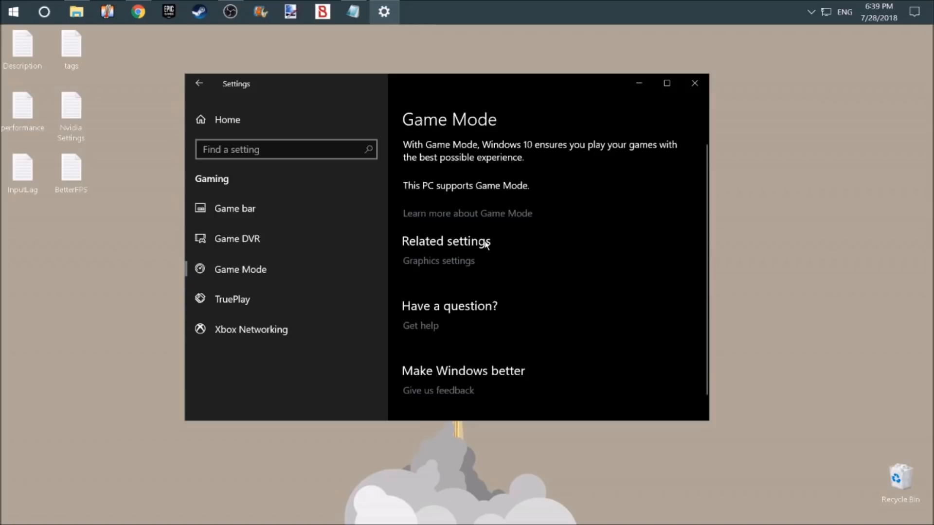
Review the Game Mode, TruePlay and Xbox Networking pages of the Gaming settings
scroll(485, 253, down, 1)
click(299, 296)
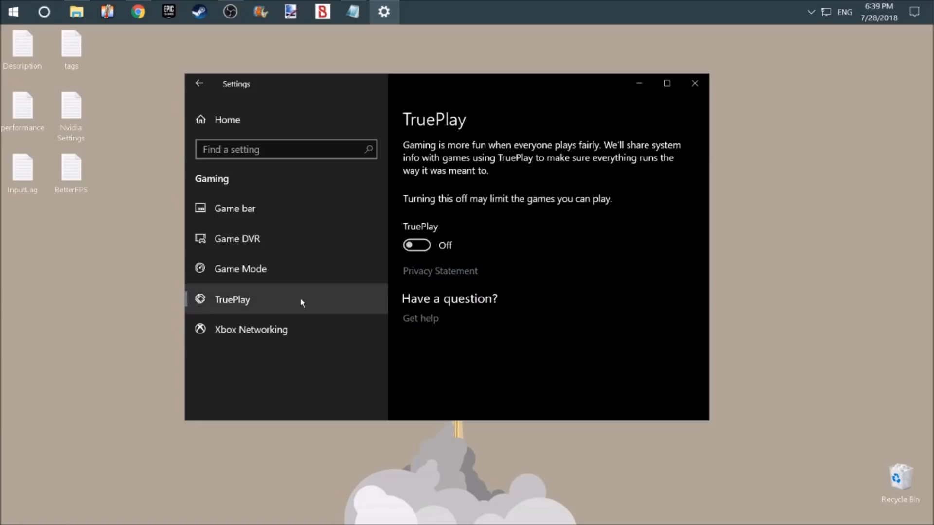
click(289, 329)
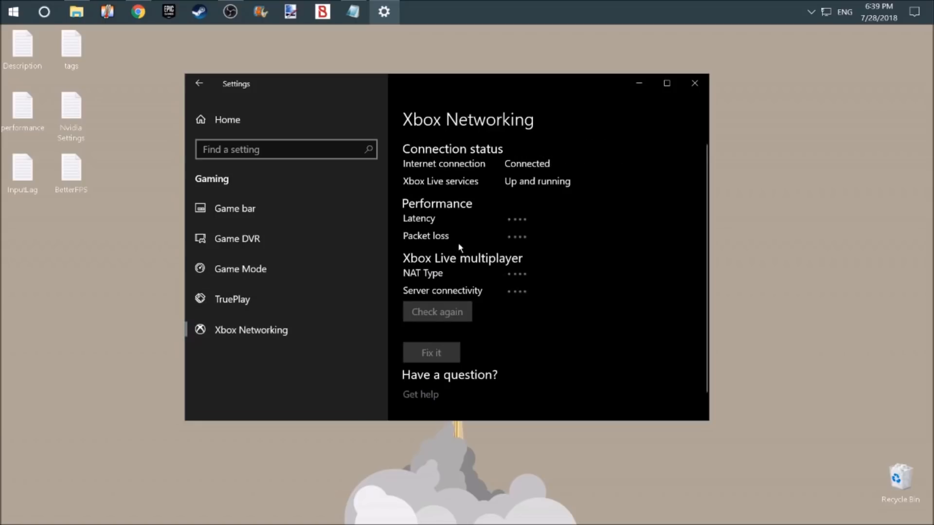
scroll(455, 251, down, 1)
scroll(456, 250, up, 1)
click(267, 298)
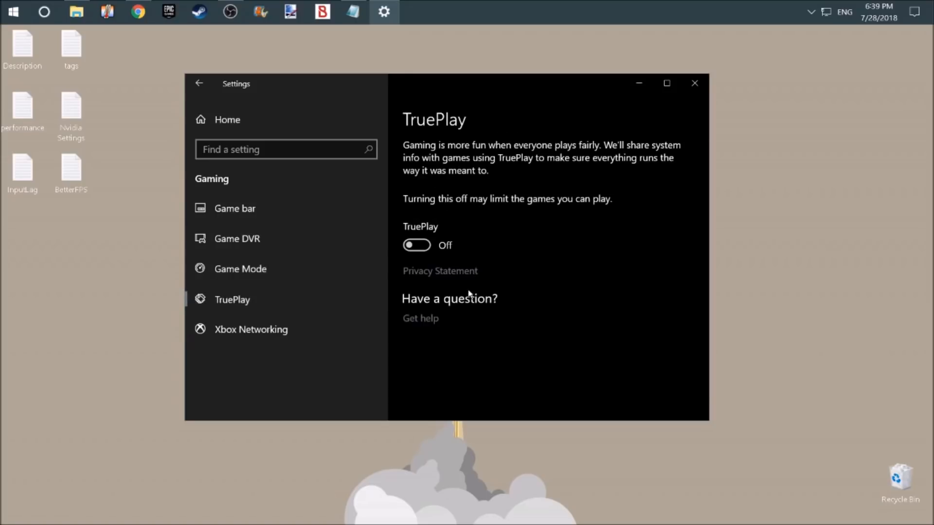
click(294, 271)
click(384, 244)
scroll(440, 194, down, 3)
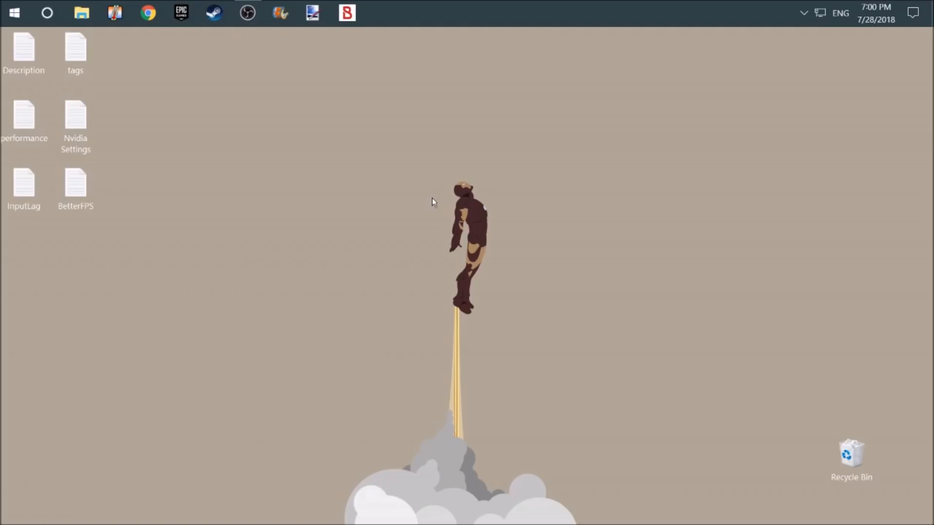
Open the NVIDIA Control Panel from the desktop and enlarge its window
right_click(300, 200)
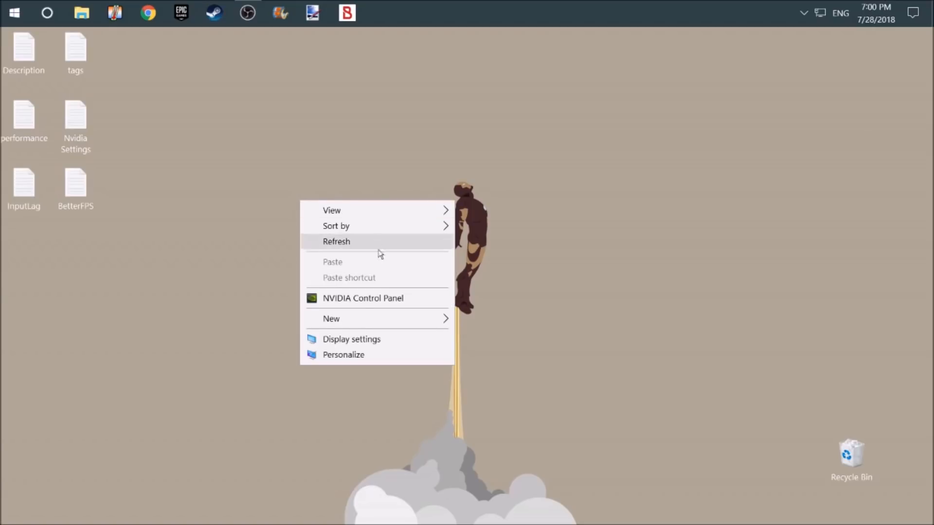
click(348, 305)
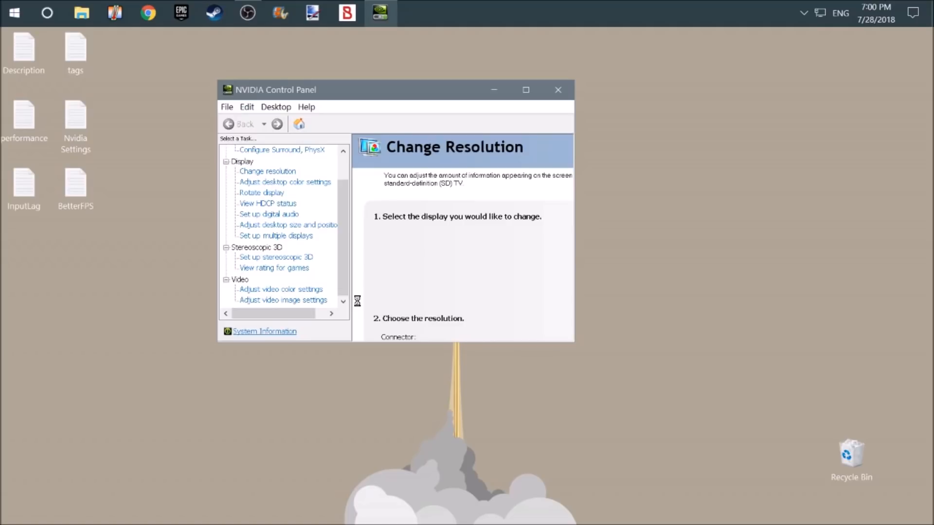
drag(573, 341, 714, 431)
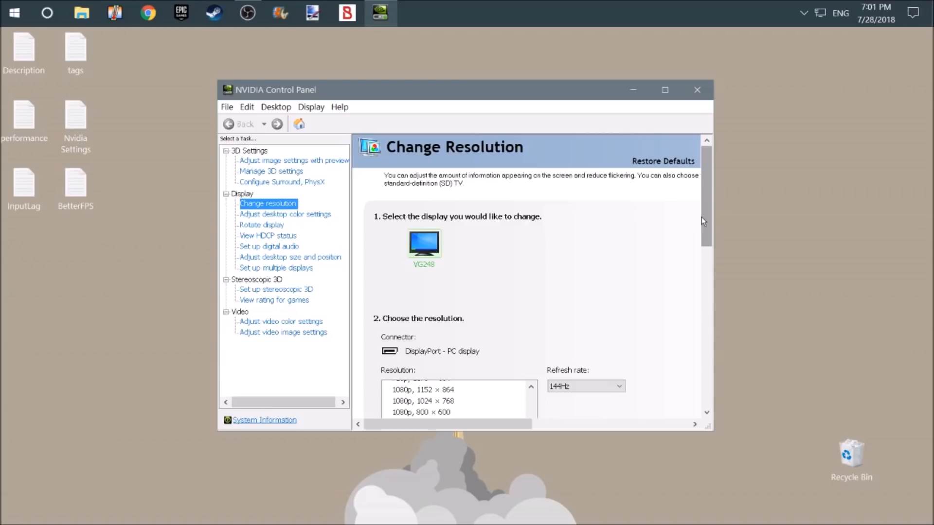
Set the VG248 display's resolution to 1024 × 768, apply it, and close the NVIDIA Control Panel
drag(702, 219, 707, 264)
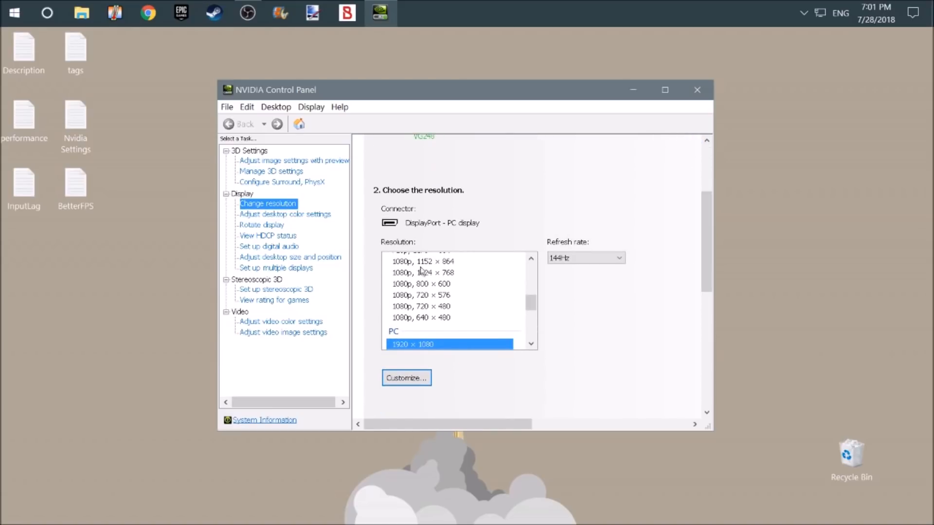
scroll(418, 301, down, 1)
scroll(419, 304, down, 4)
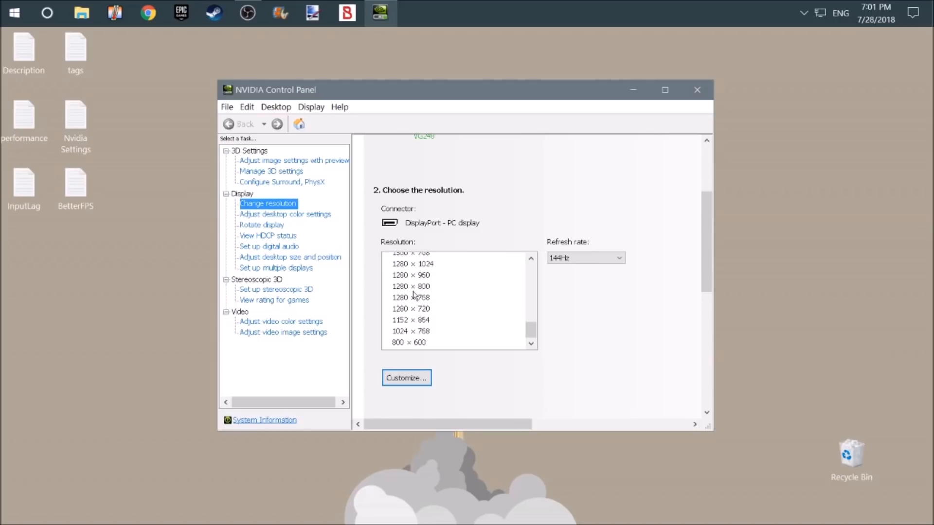
click(423, 332)
click(591, 413)
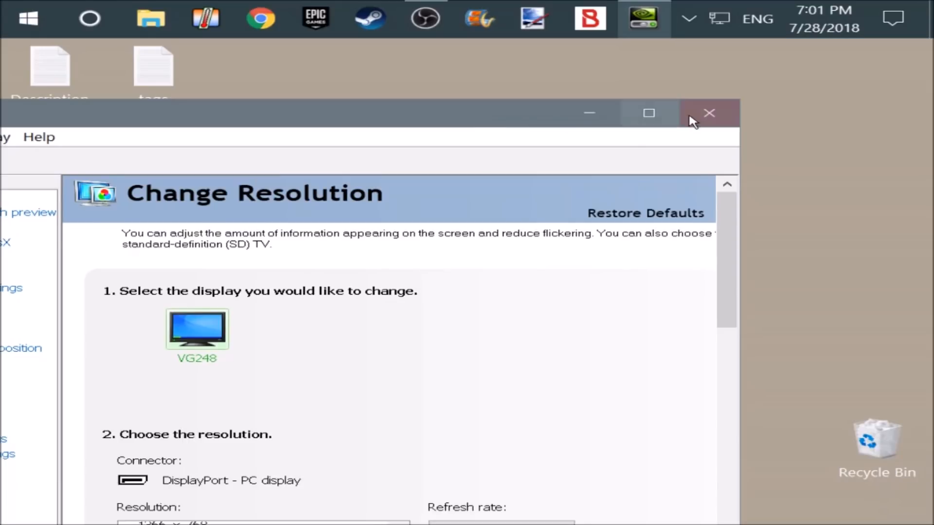
click(708, 111)
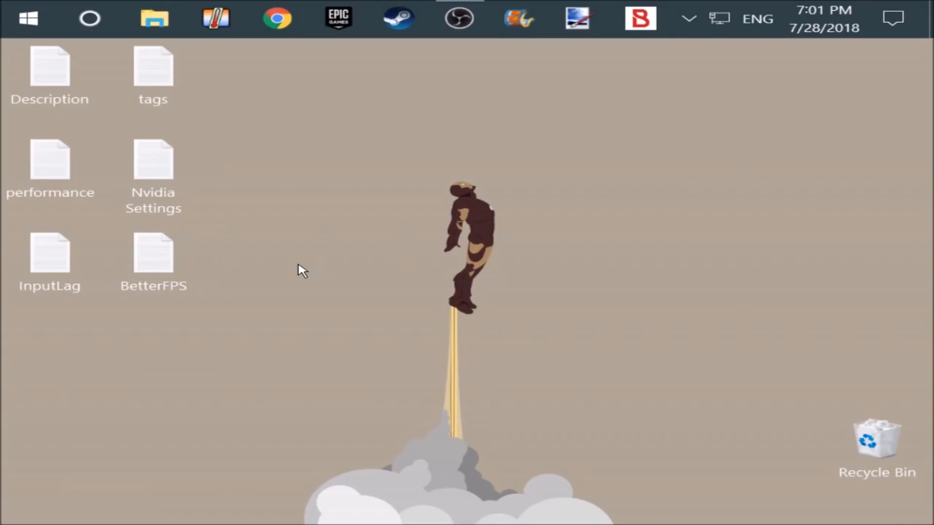
Open the Windows Display settings from the desktop and bring up Custom scaling in the Advanced scaling settings
right_click(323, 253)
right_click(415, 136)
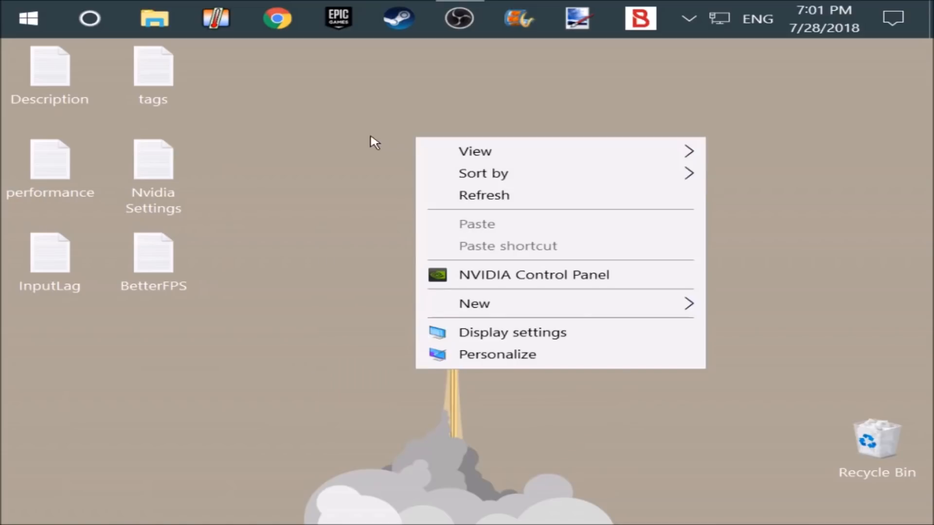
click(476, 333)
scroll(476, 336, down, 2)
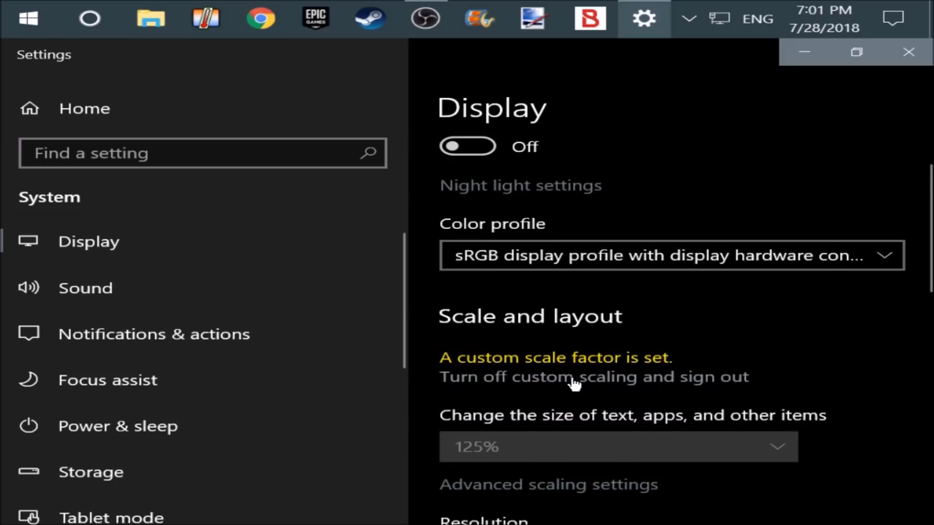
scroll(570, 383, down, 4)
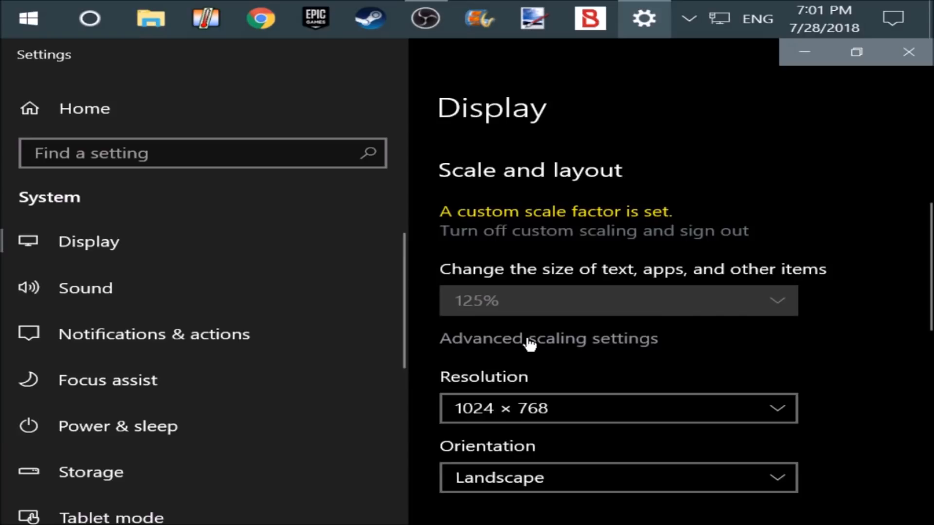
click(528, 341)
scroll(365, 328, down, 5)
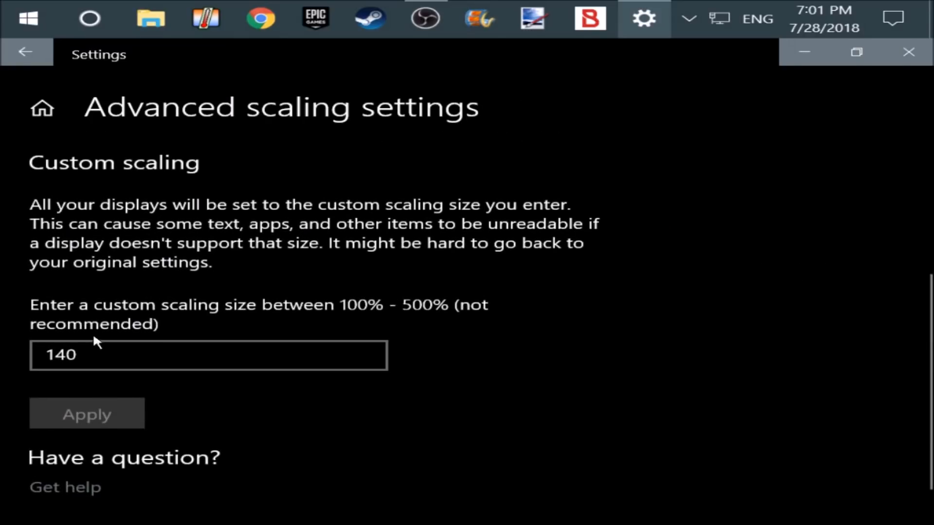
Enter 100 as the custom scaling size
click(170, 354)
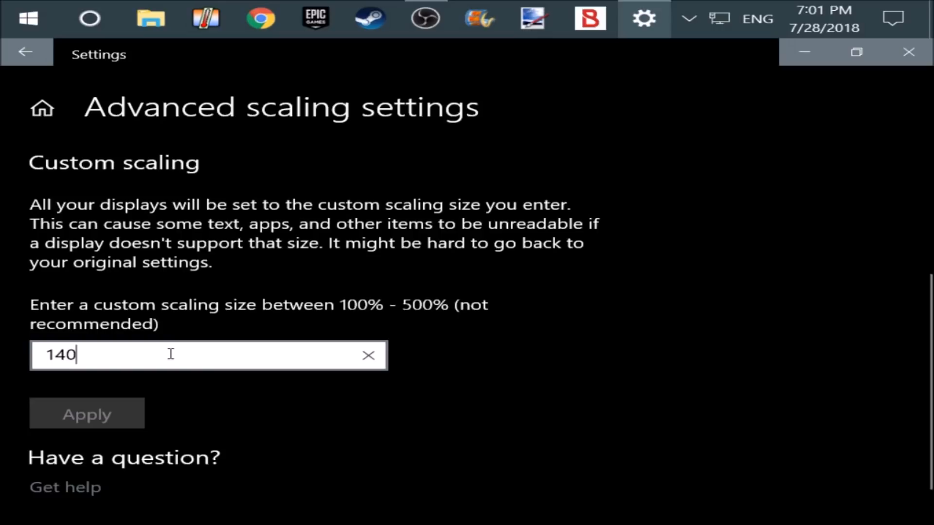
key(BackSpace)
key(BackSpace)
text(00)
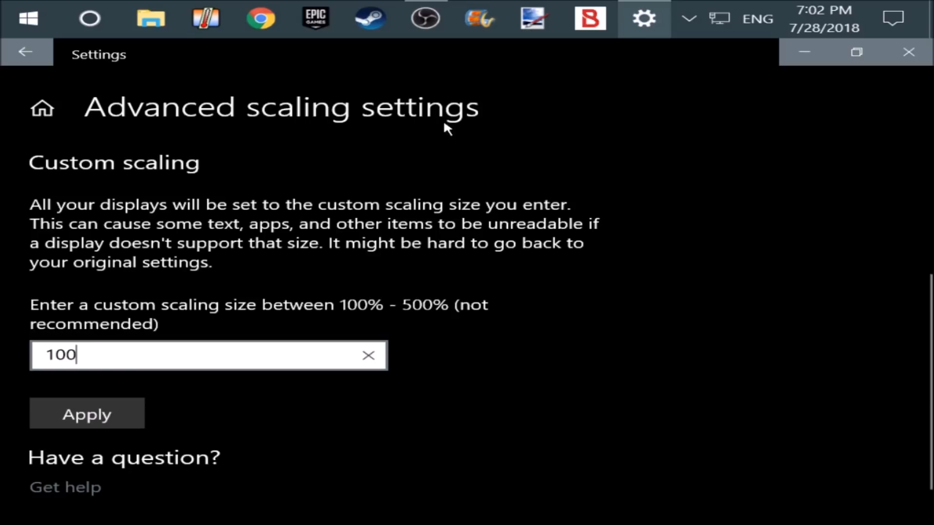
mouse_move(436, 17)
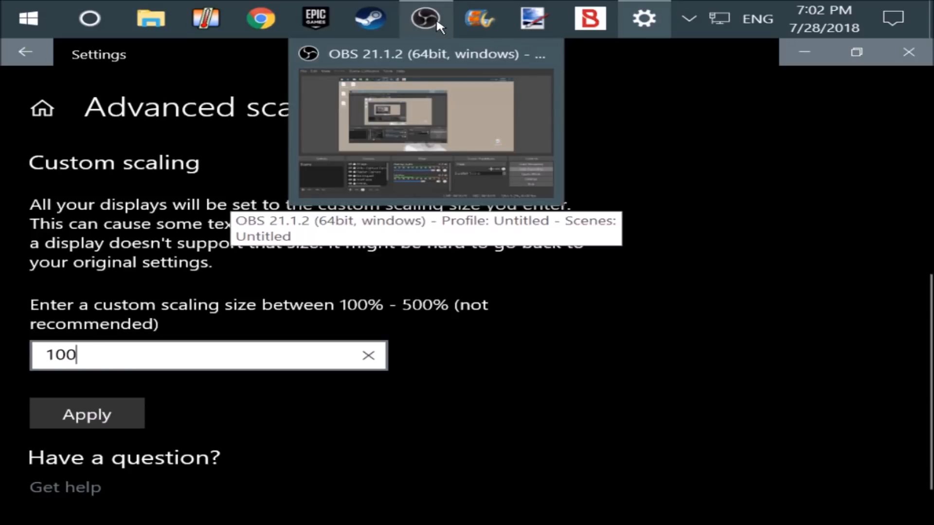
click(436, 17)
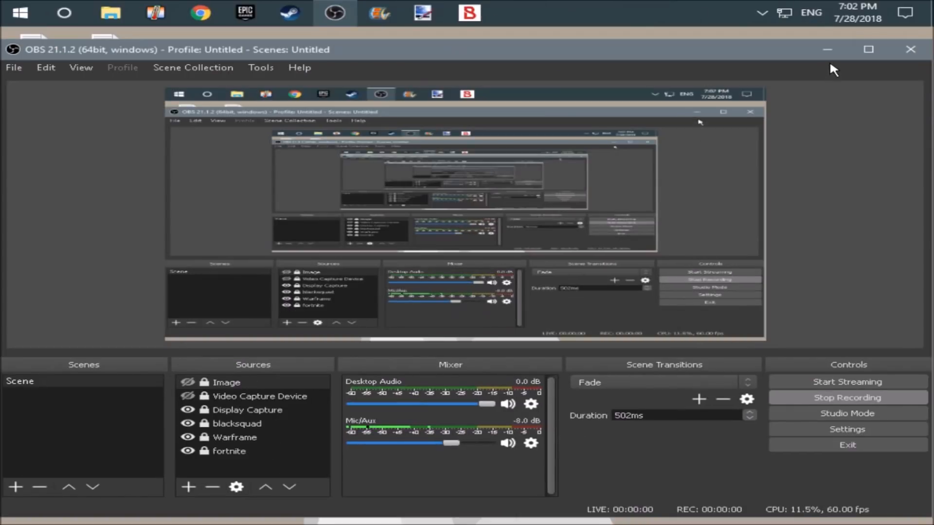
click(828, 49)
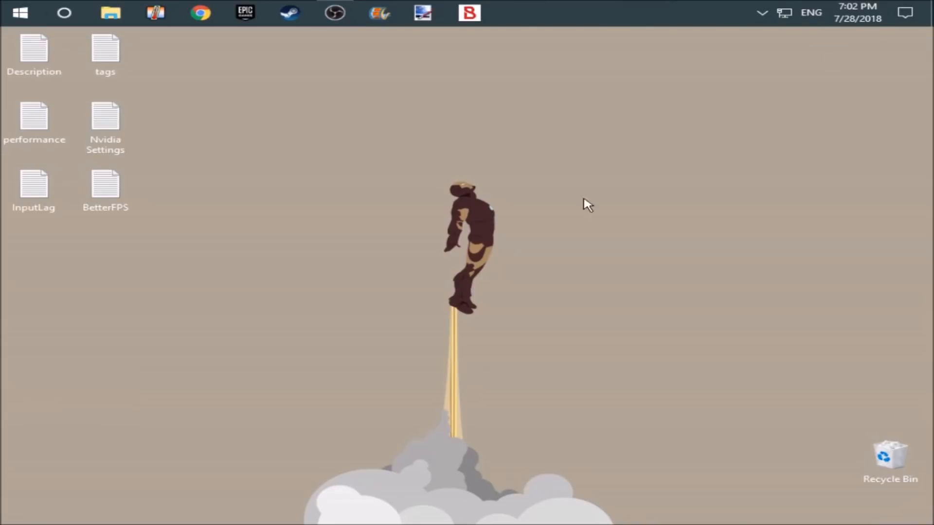